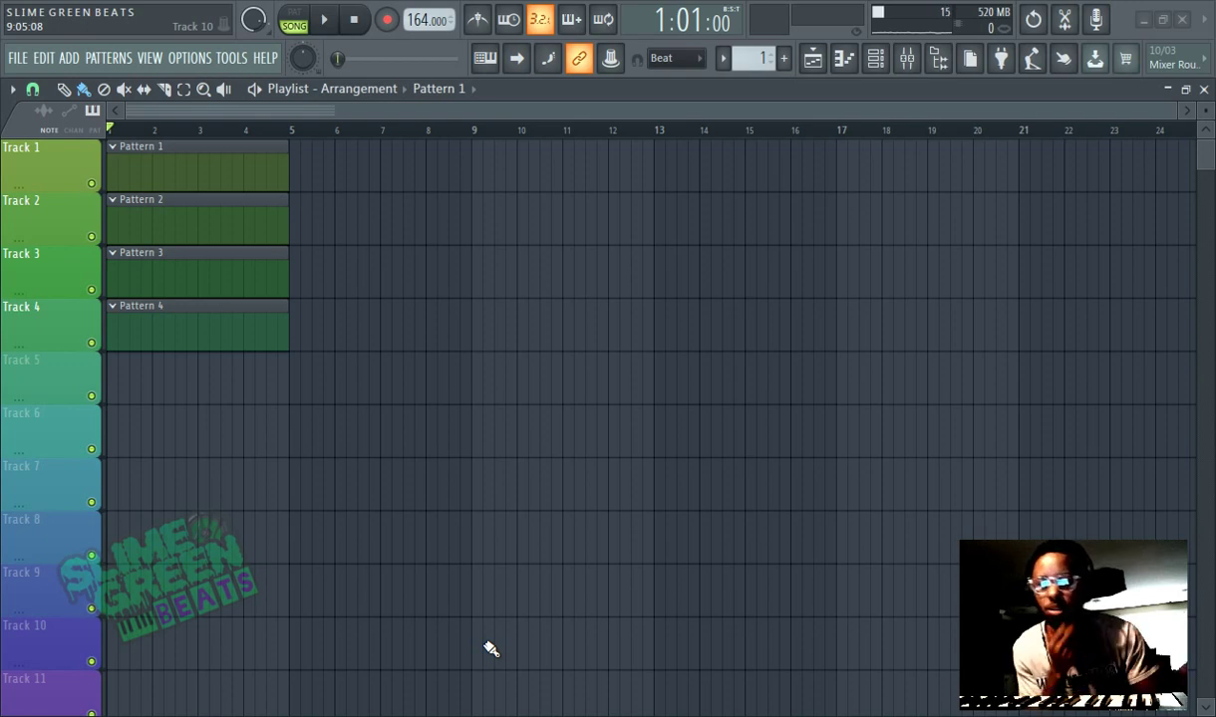
Step: Open the ElectraX64 instrument from the channel rack and set the project tempo to 110 BPM
{"action": "left_click", "coordinate": [875, 58]}
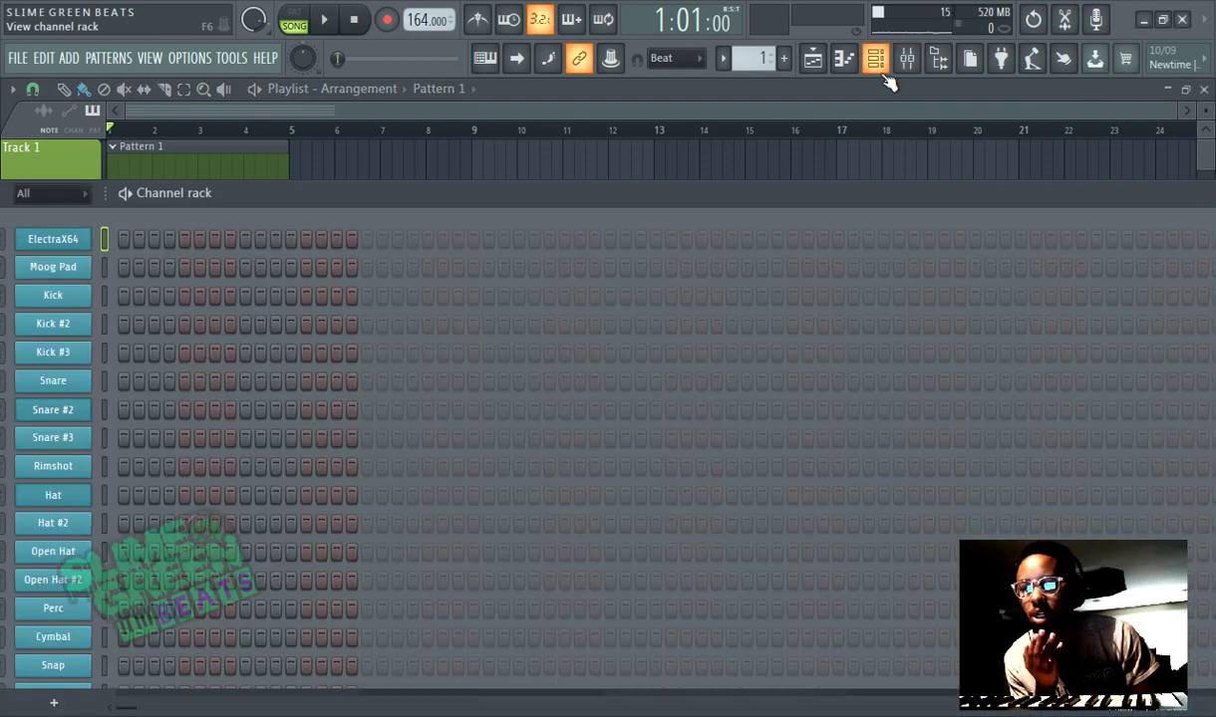
{"action": "left_click_drag", "start_coordinate": [294, 208], "coordinate": [454, 171]}
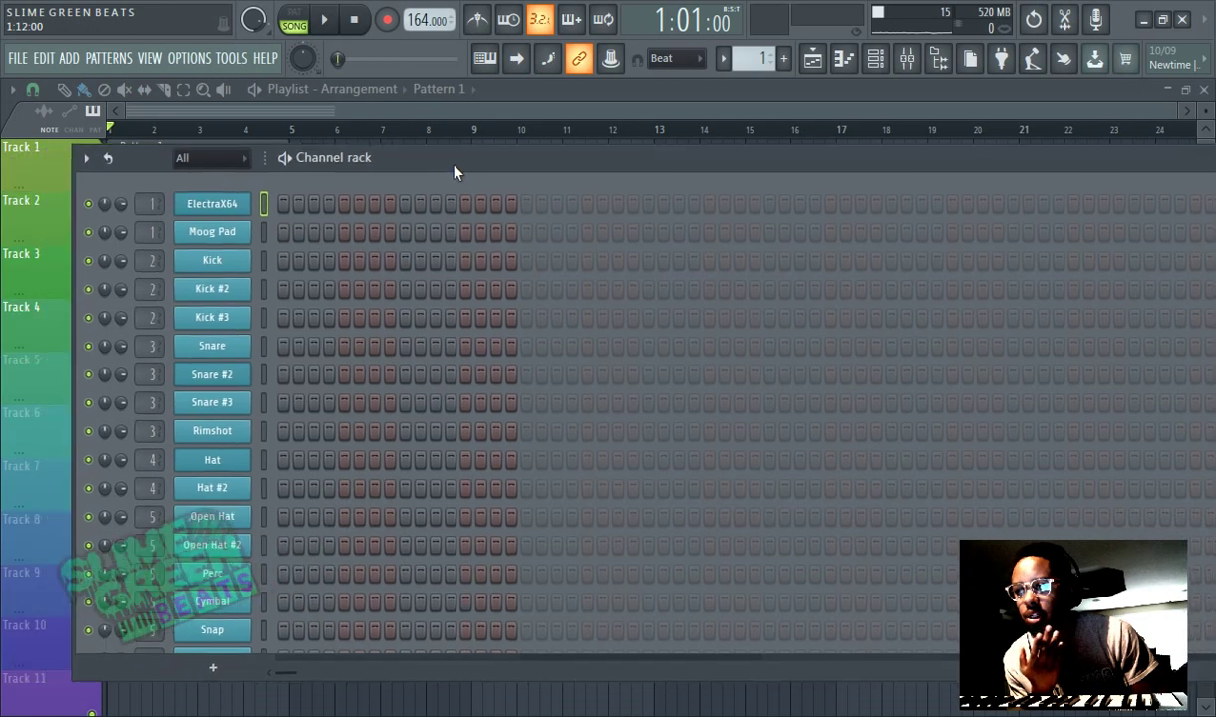
{"action": "left_click", "coordinate": [212, 205]}
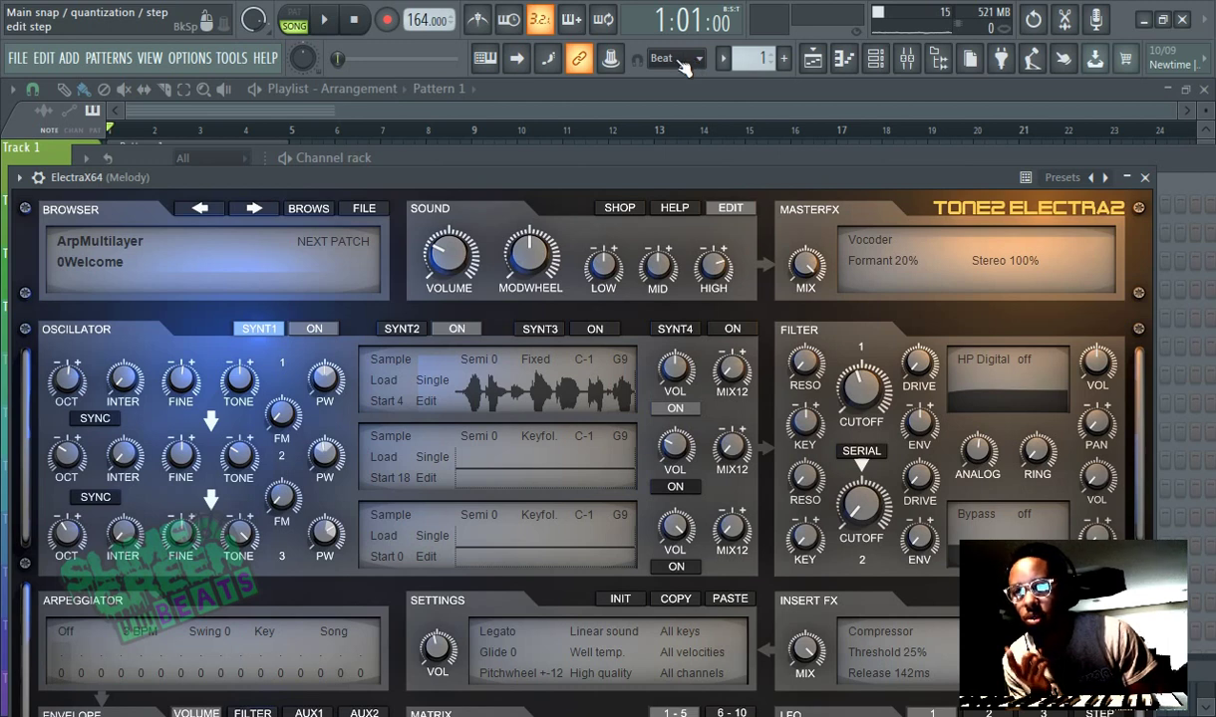
{"action": "right_click", "coordinate": [431, 22]}
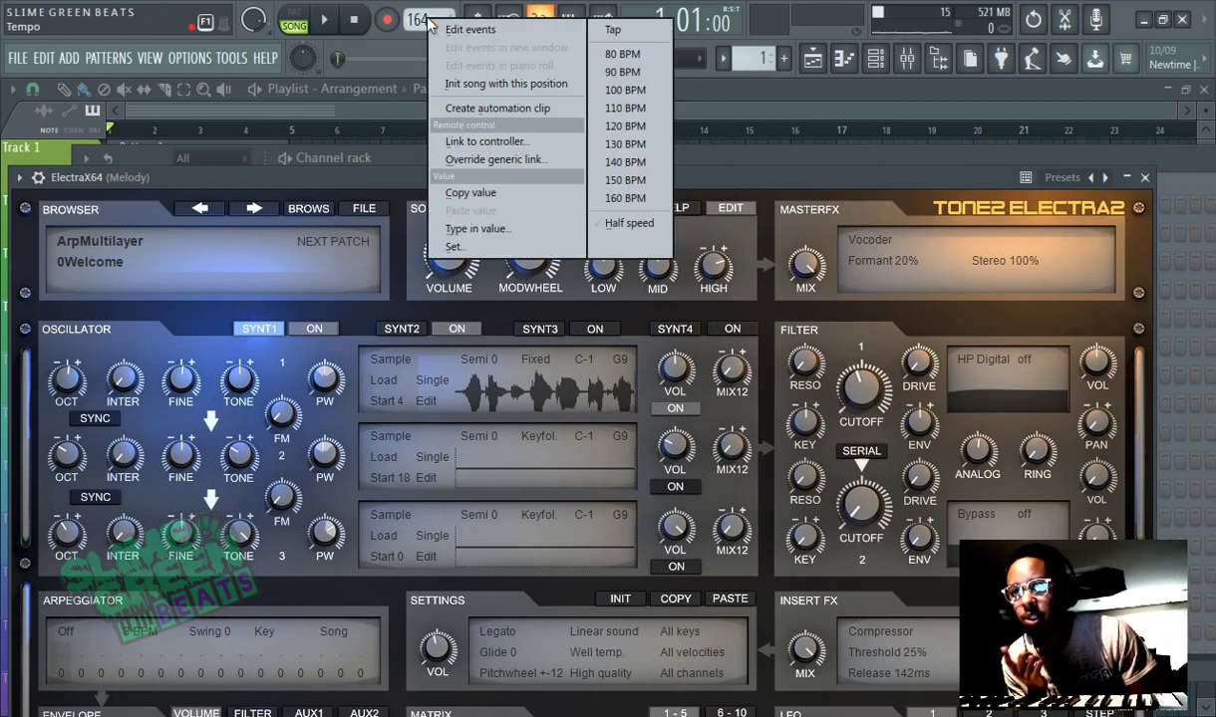
{"action": "left_click", "coordinate": [607, 108]}
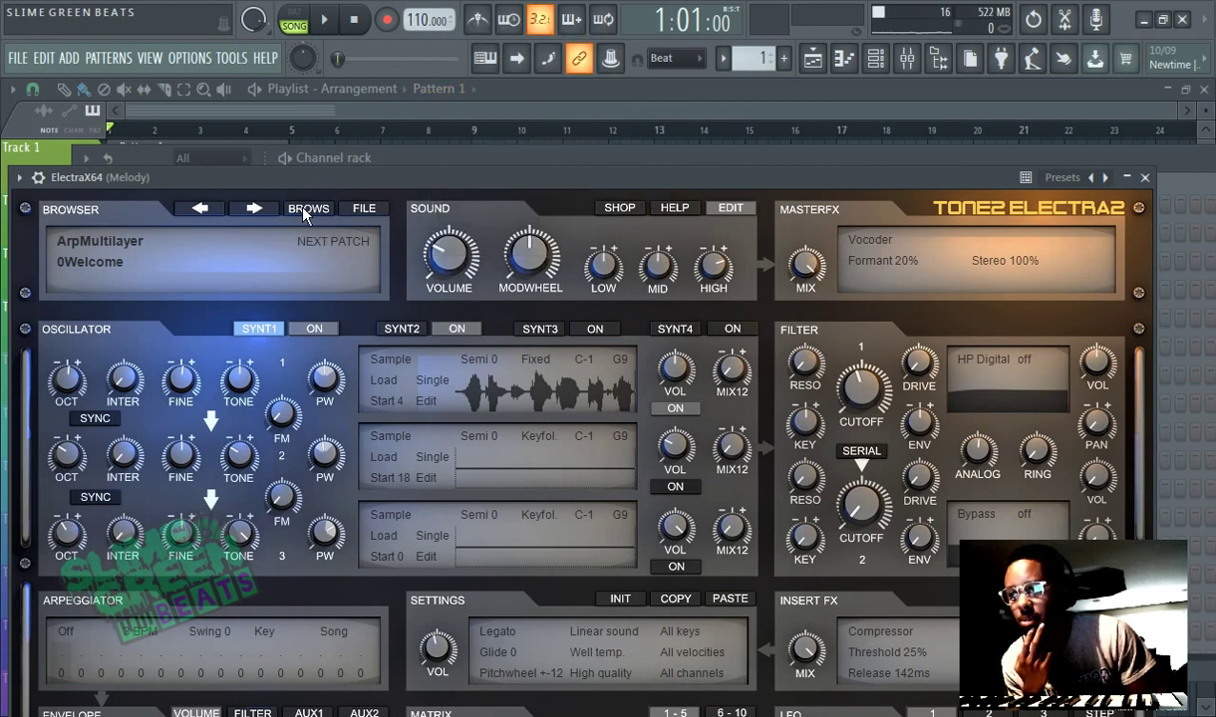
Step: Audition the Keys_LED, Pad_Static and Pluck_Heat patches of the Inferno bank in ElectraX64, and load the Strings patch
{"action": "left_click_drag", "start_coordinate": [348, 183], "coordinate": [377, 151]}
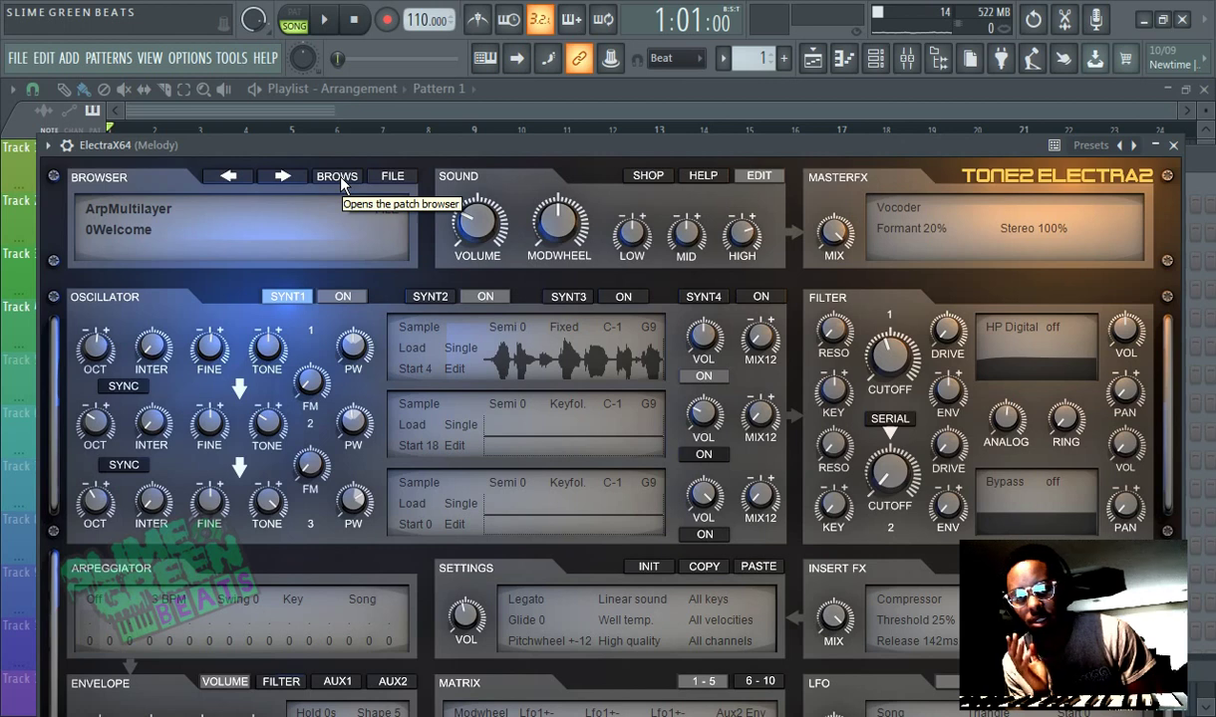
{"action": "left_click", "coordinate": [339, 180]}
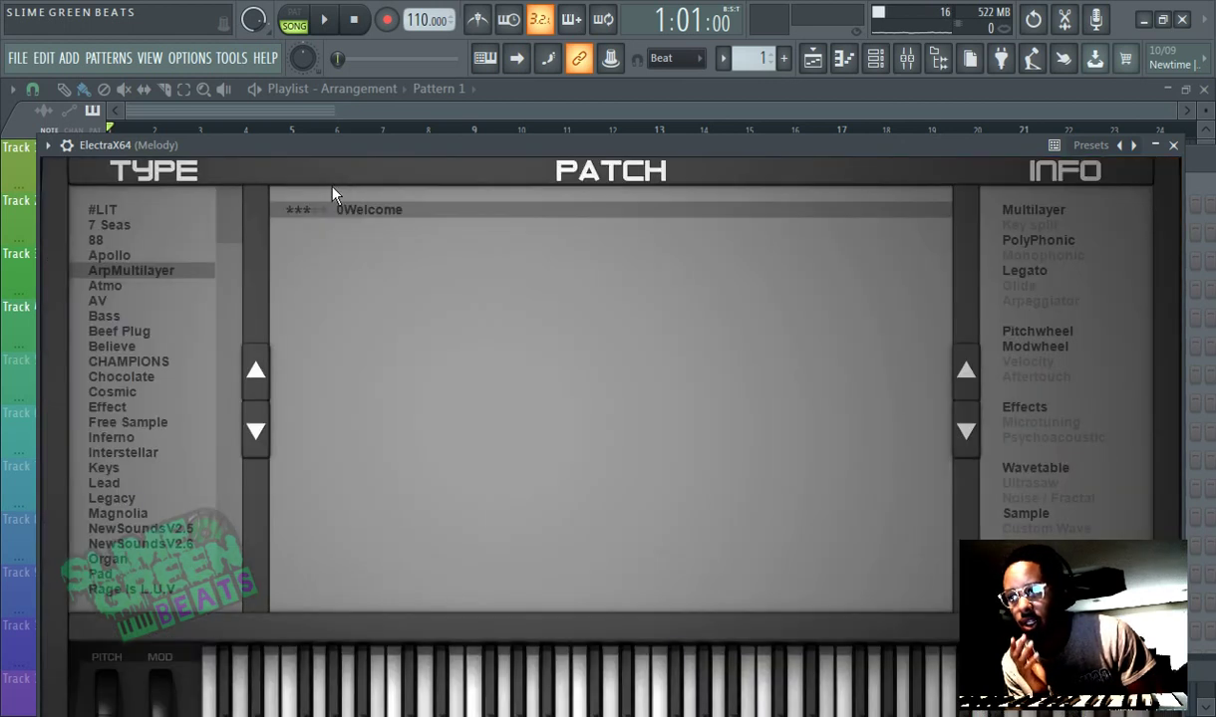
{"action": "left_click", "coordinate": [131, 439]}
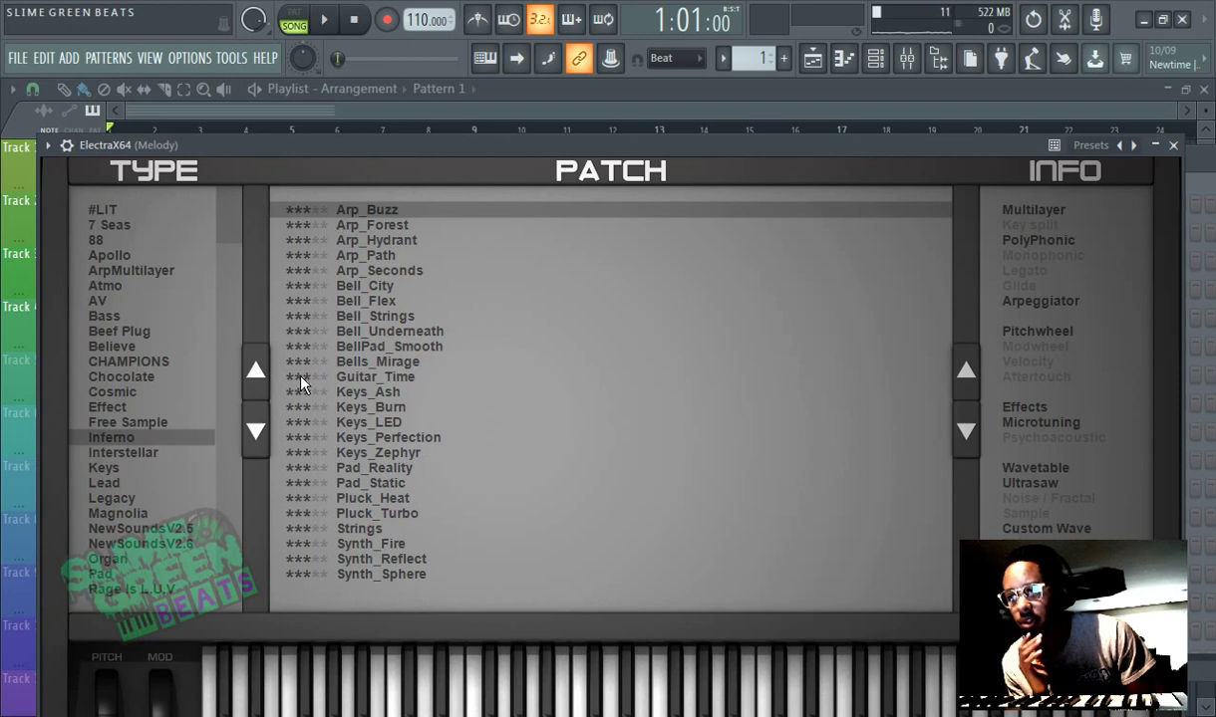
{"action": "left_click", "coordinate": [388, 422]}
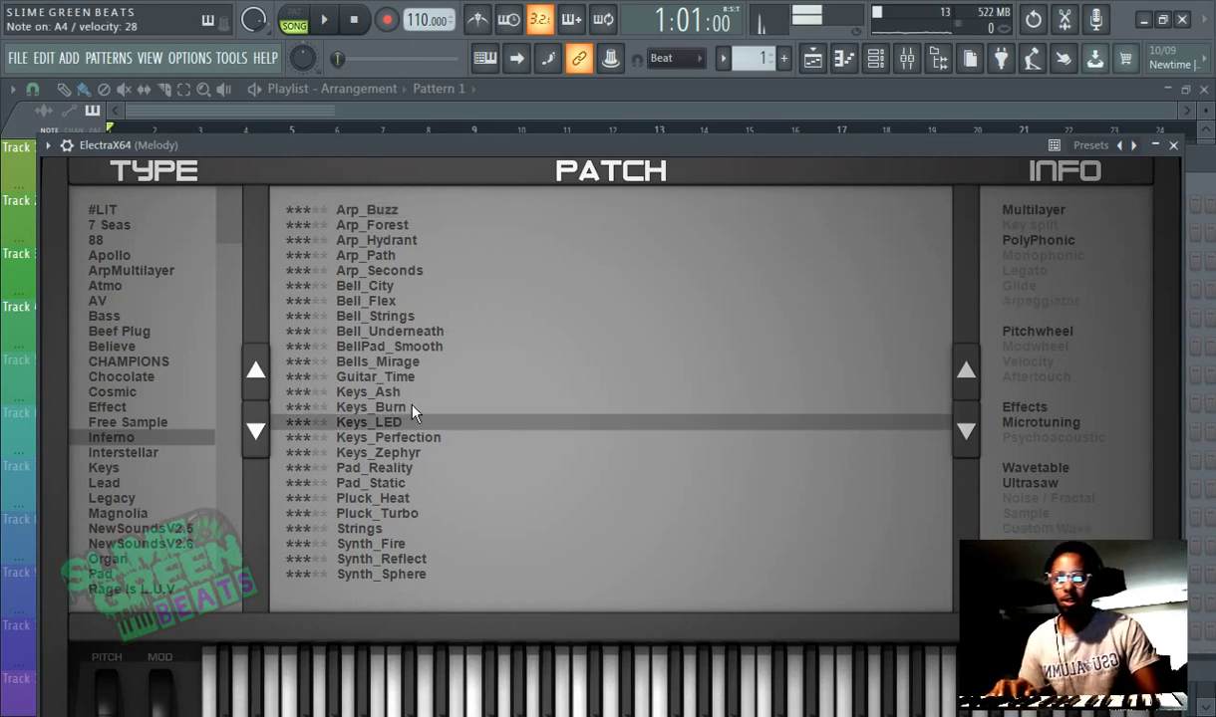
{"action": "left_click", "coordinate": [402, 484]}
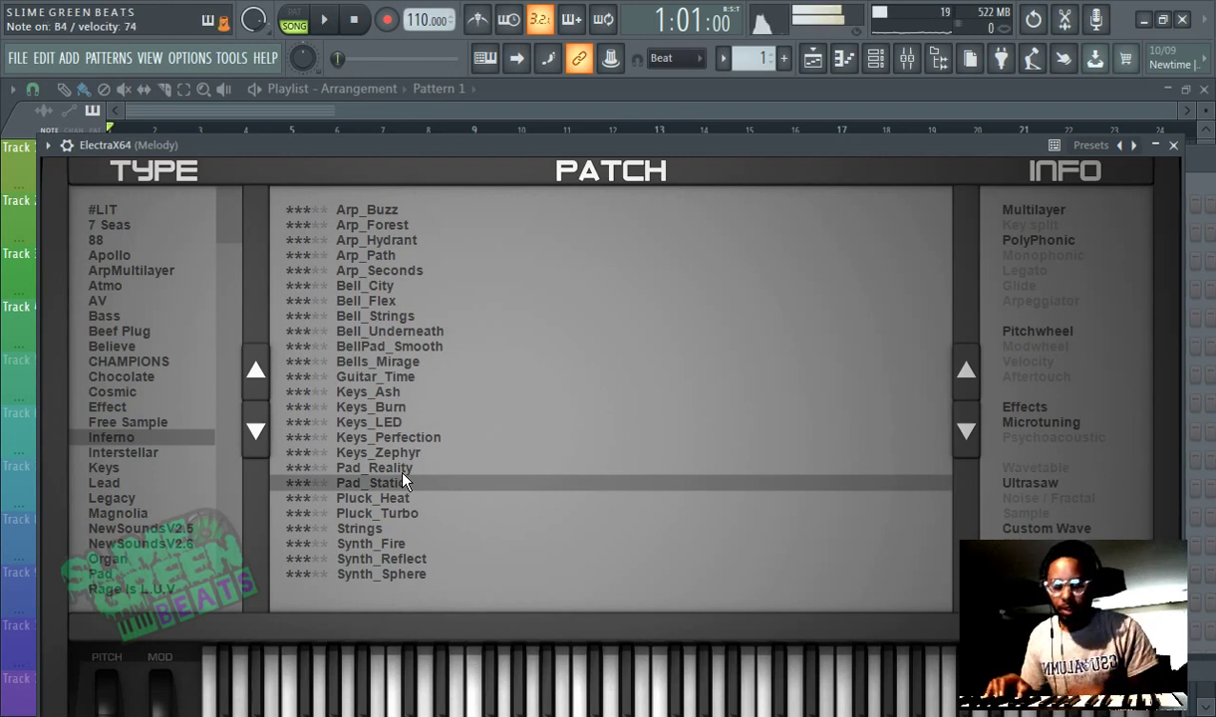
{"action": "left_click", "coordinate": [426, 498]}
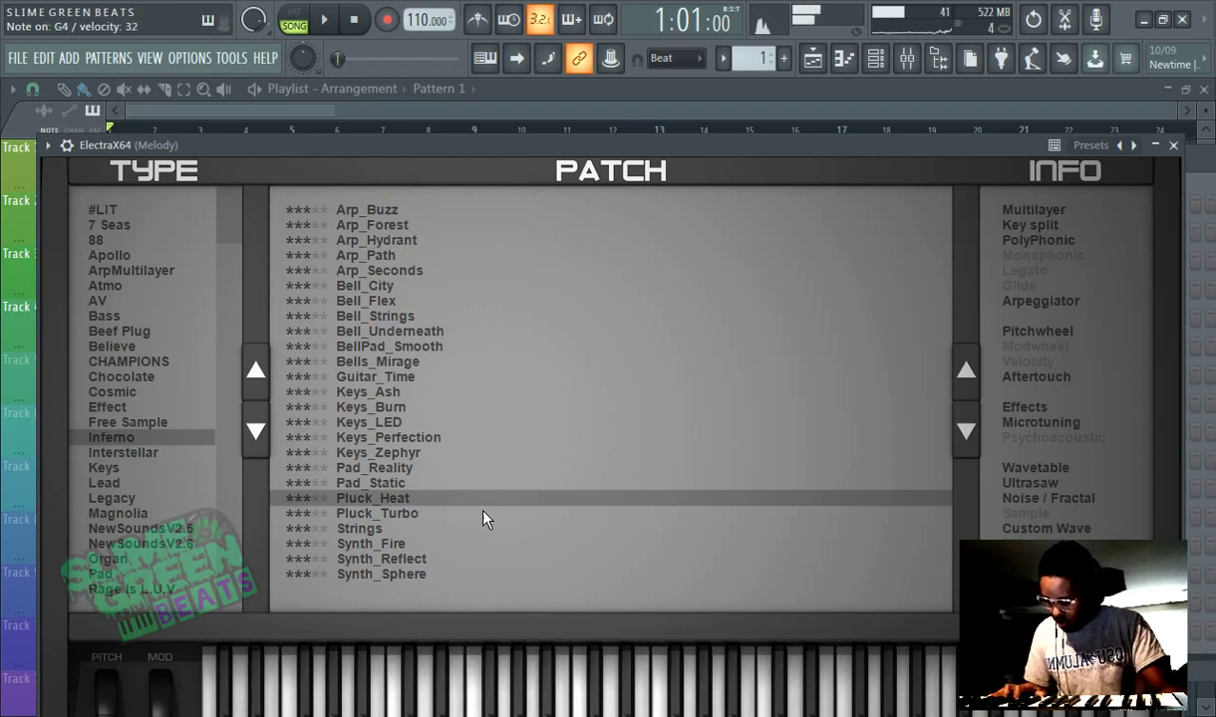
{"action": "left_click", "coordinate": [391, 529]}
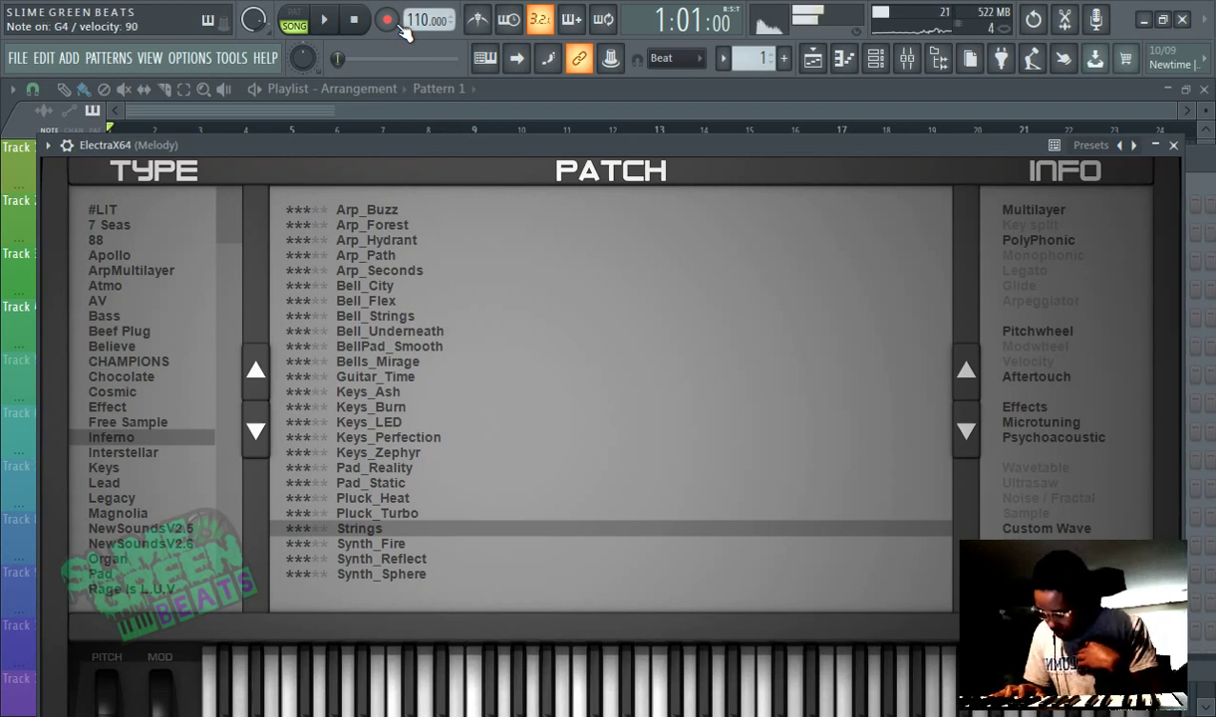
Step: Set the project tempo to 120 BPM
{"action": "left_click", "coordinate": [325, 21]}
{"action": "left_click", "coordinate": [329, 28]}
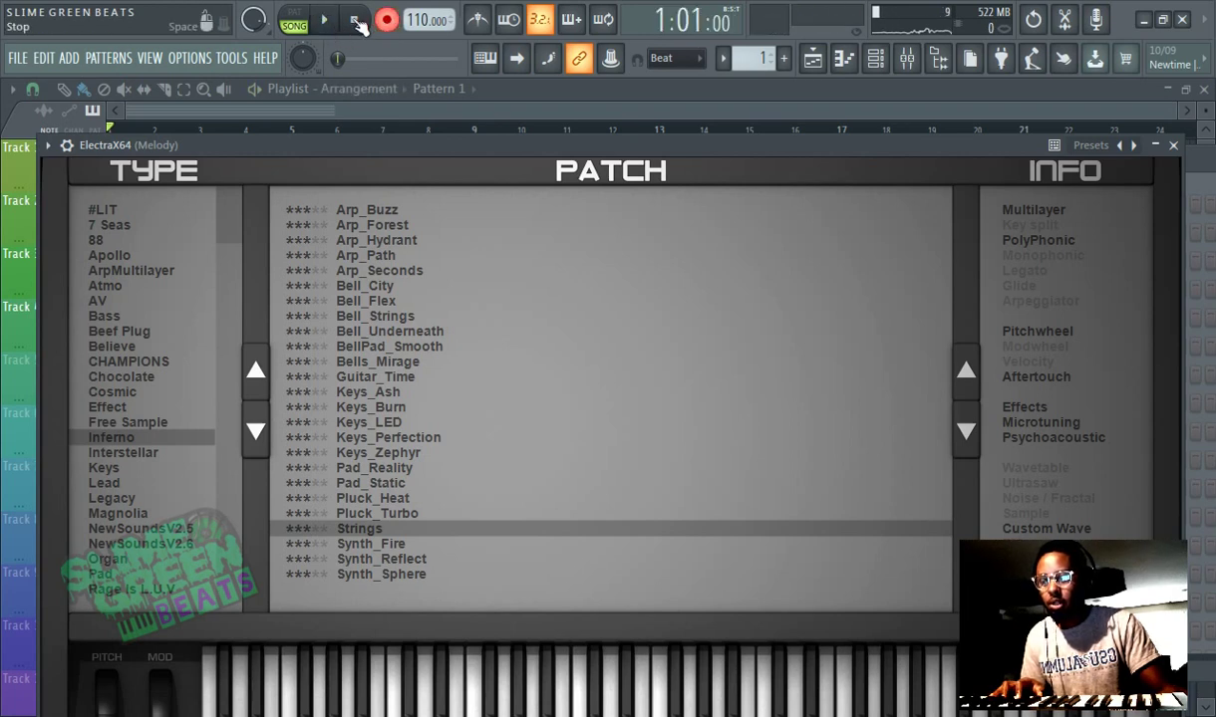
{"action": "right_click", "coordinate": [421, 22]}
{"action": "left_click", "coordinate": [618, 109]}
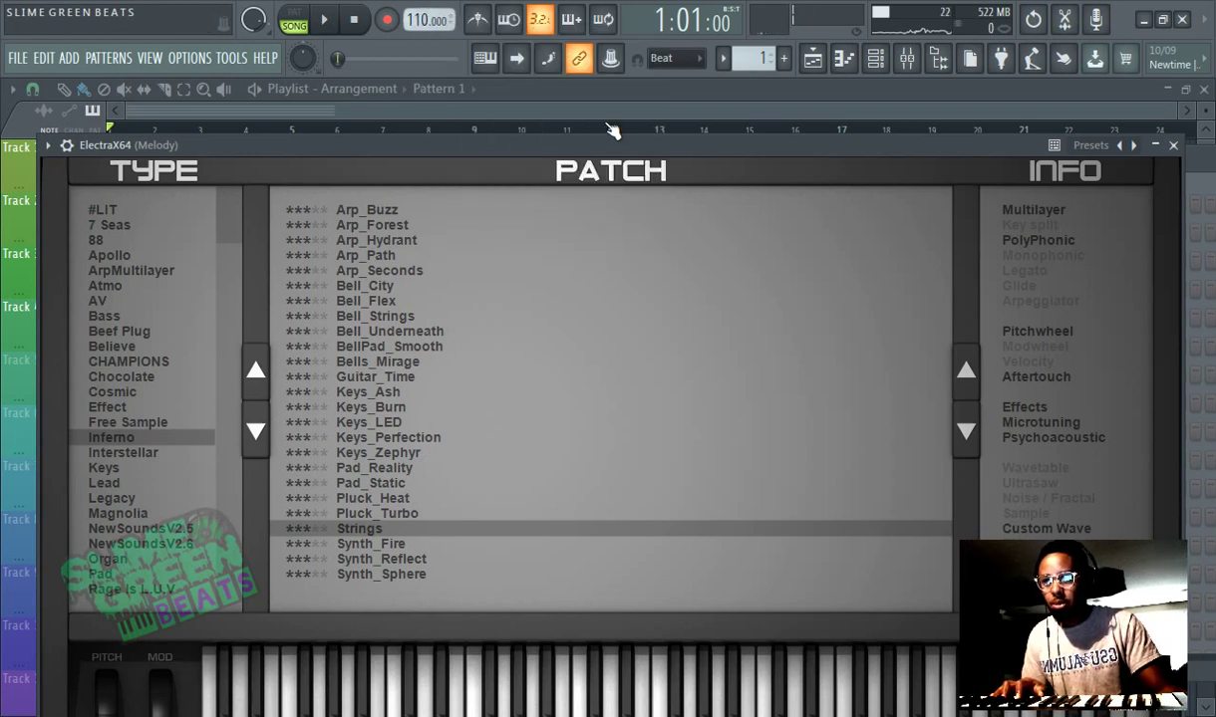
{"action": "right_click", "coordinate": [431, 21]}
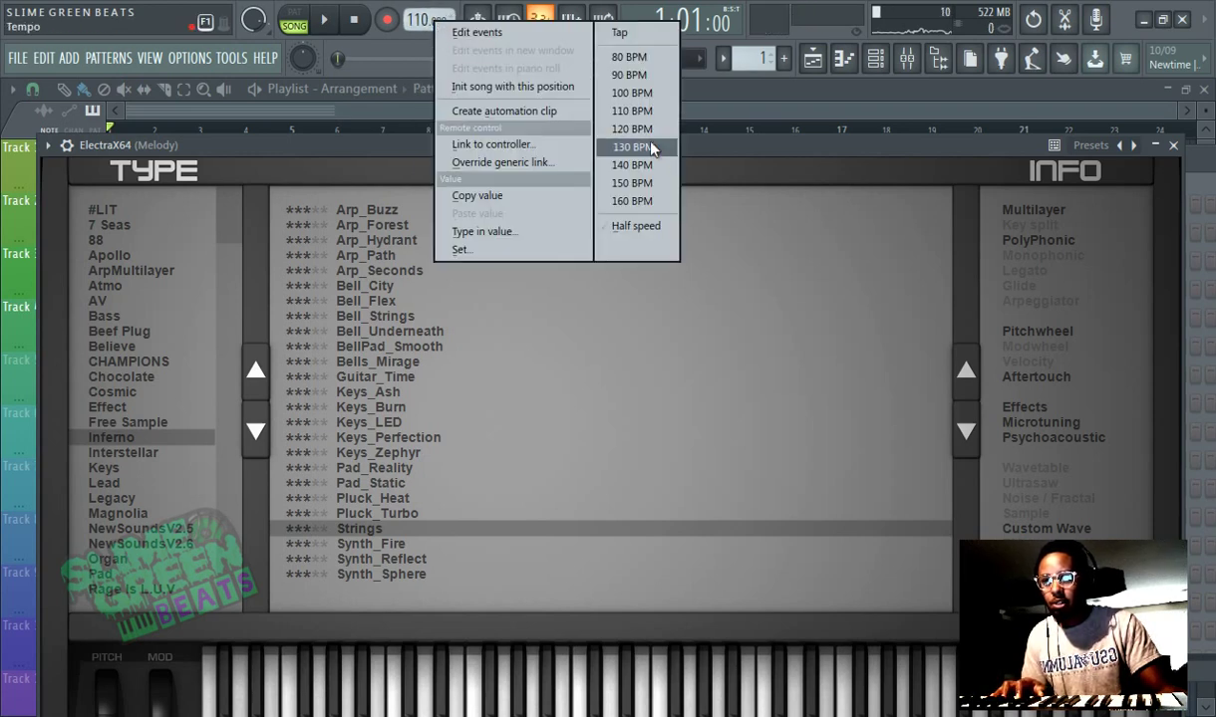
{"action": "left_click", "coordinate": [634, 129]}
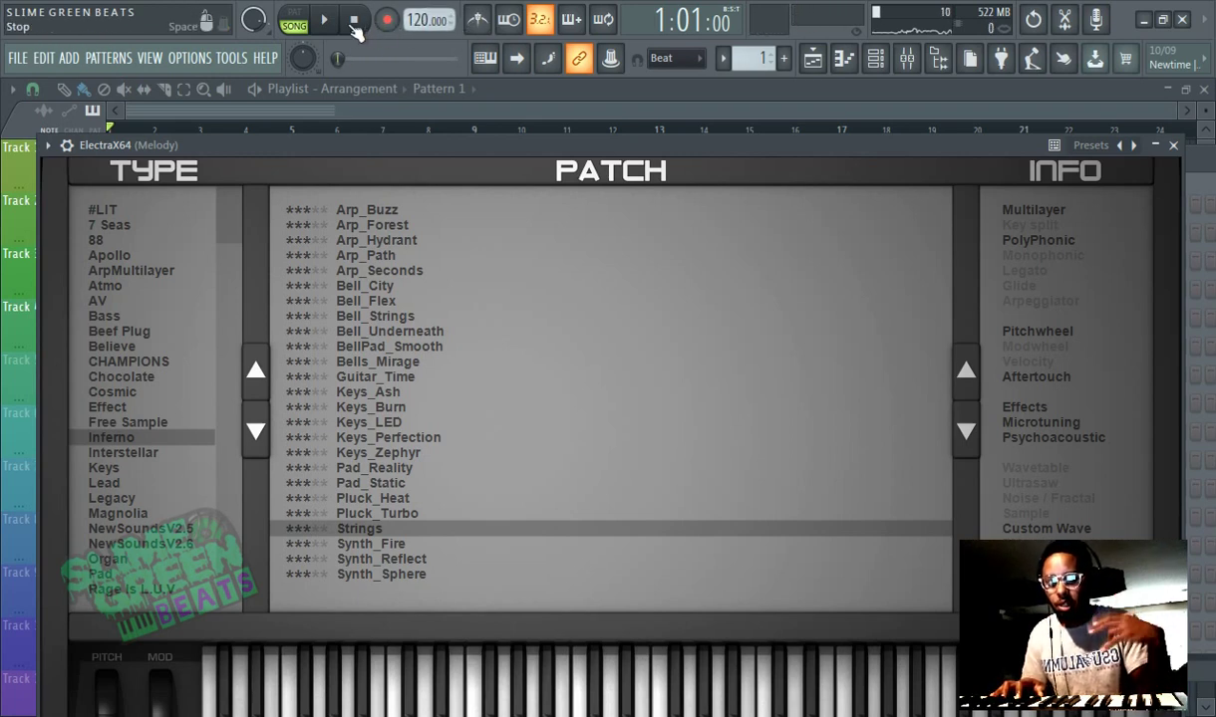
Step: Turn on the metronome and play the song briefly to judge the tempo
{"action": "left_click", "coordinate": [477, 19]}
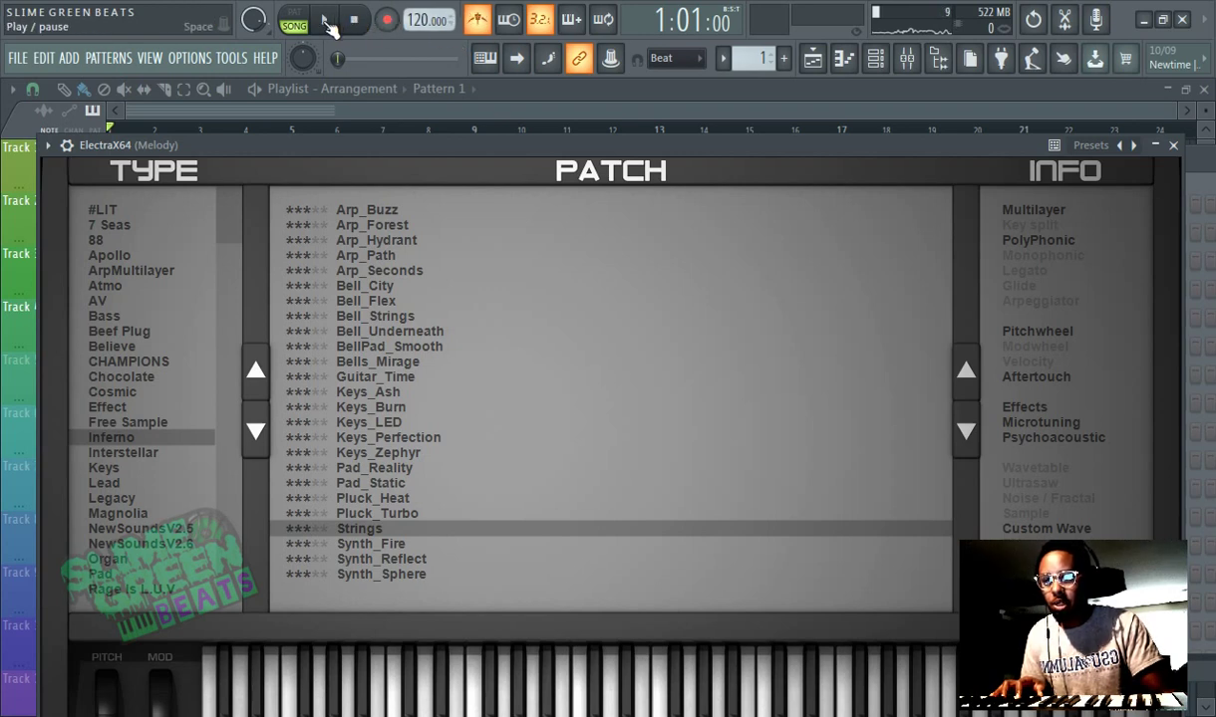
{"action": "left_click", "coordinate": [327, 21]}
{"action": "left_click", "coordinate": [327, 21]}
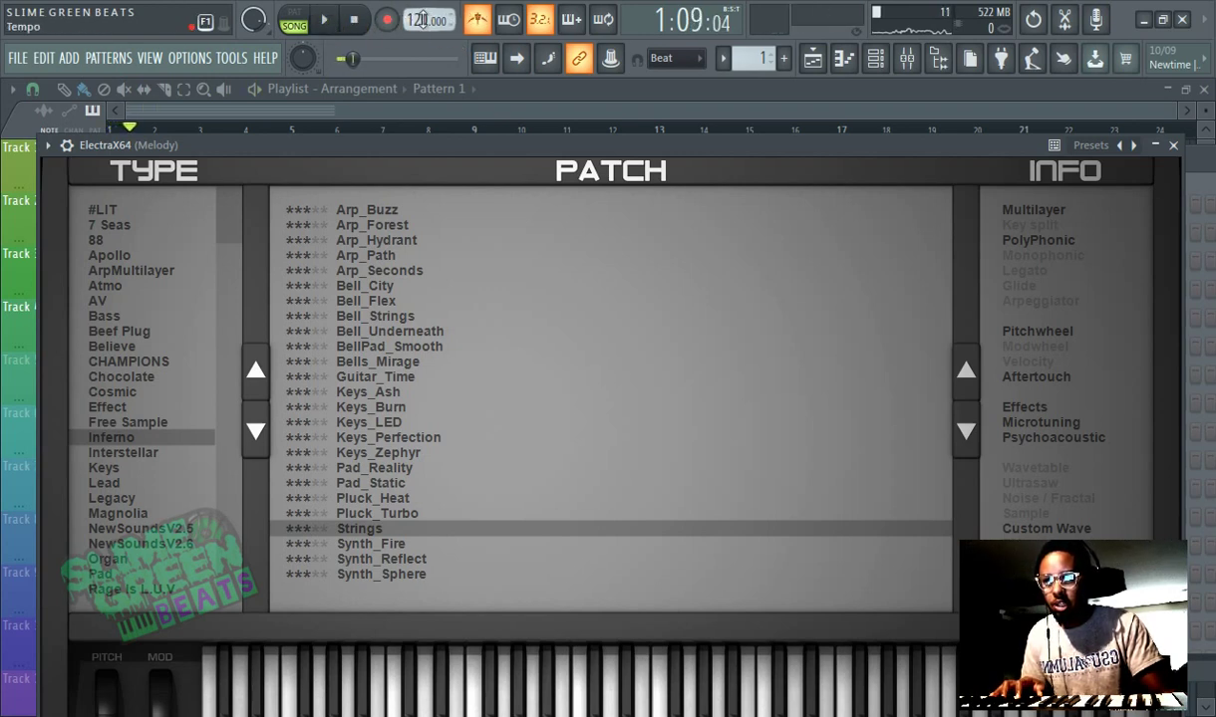
Step: Try a tempo of 100 BPM with the song playing, and turn the metronome off
{"action": "right_click", "coordinate": [468, 24]}
{"action": "key", "text": "Escape"}
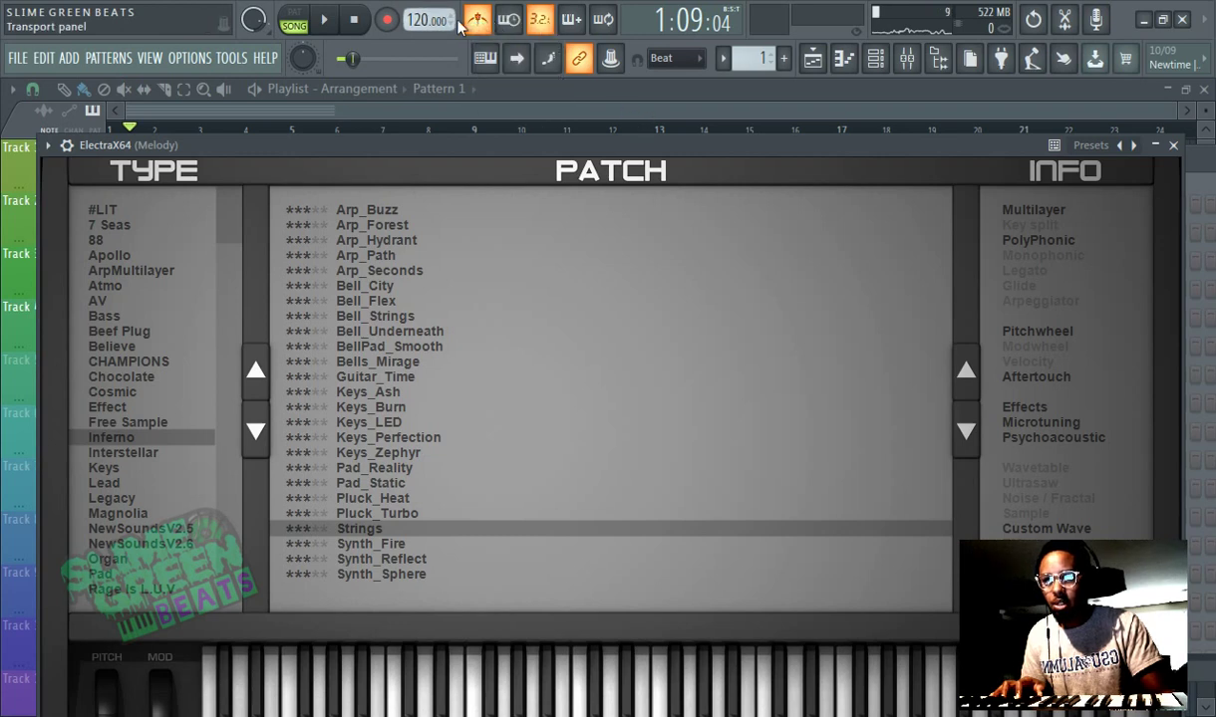
{"action": "right_click", "coordinate": [428, 18]}
{"action": "mouse_move", "coordinate": [524, 87]}
{"action": "left_click", "coordinate": [643, 109]}
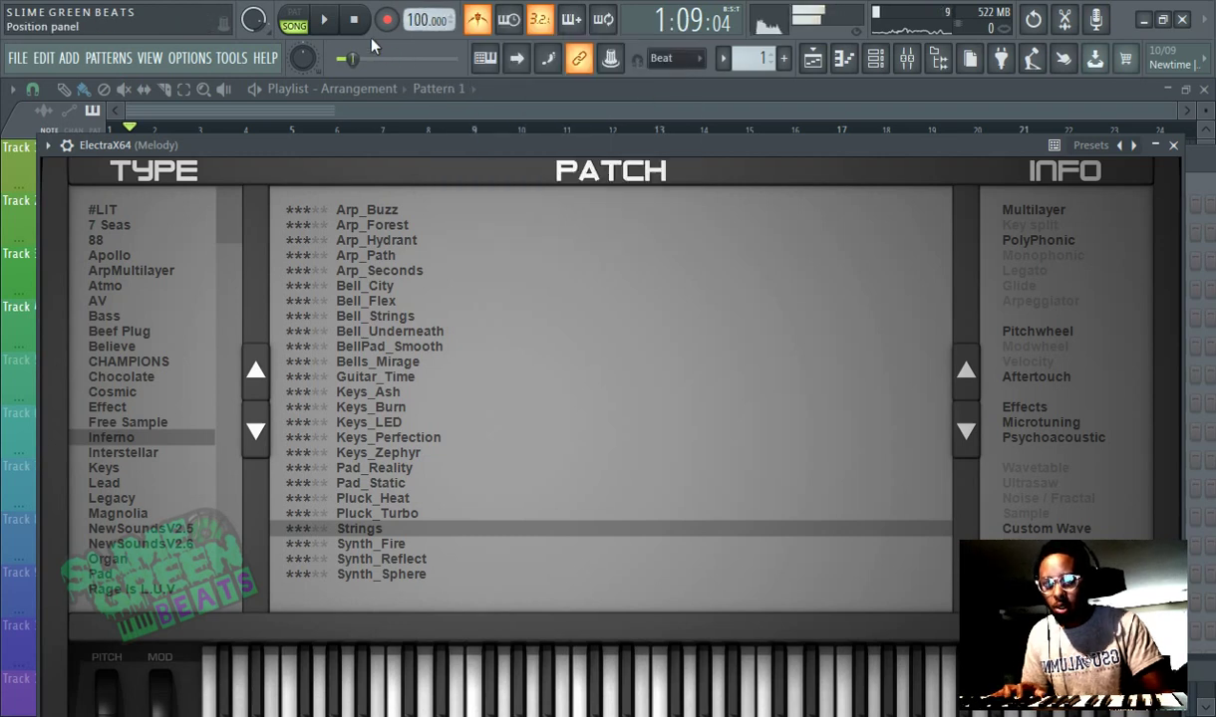
{"action": "left_click", "coordinate": [326, 21]}
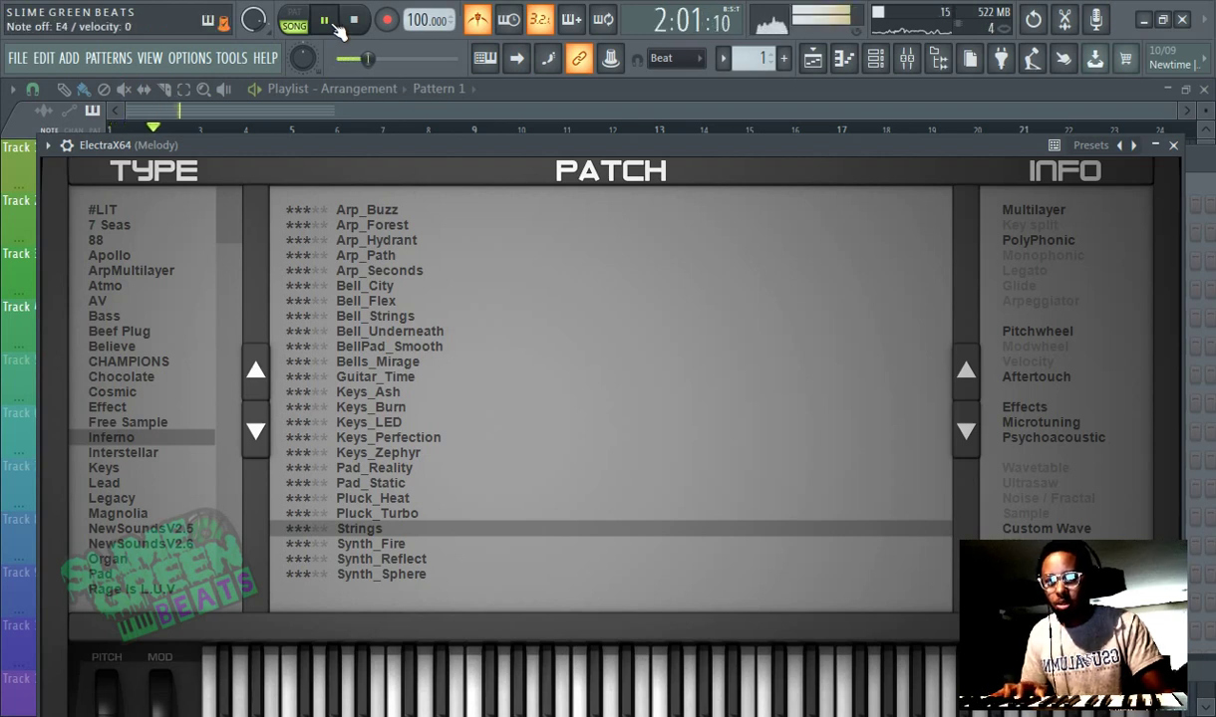
{"action": "left_click", "coordinate": [487, 18]}
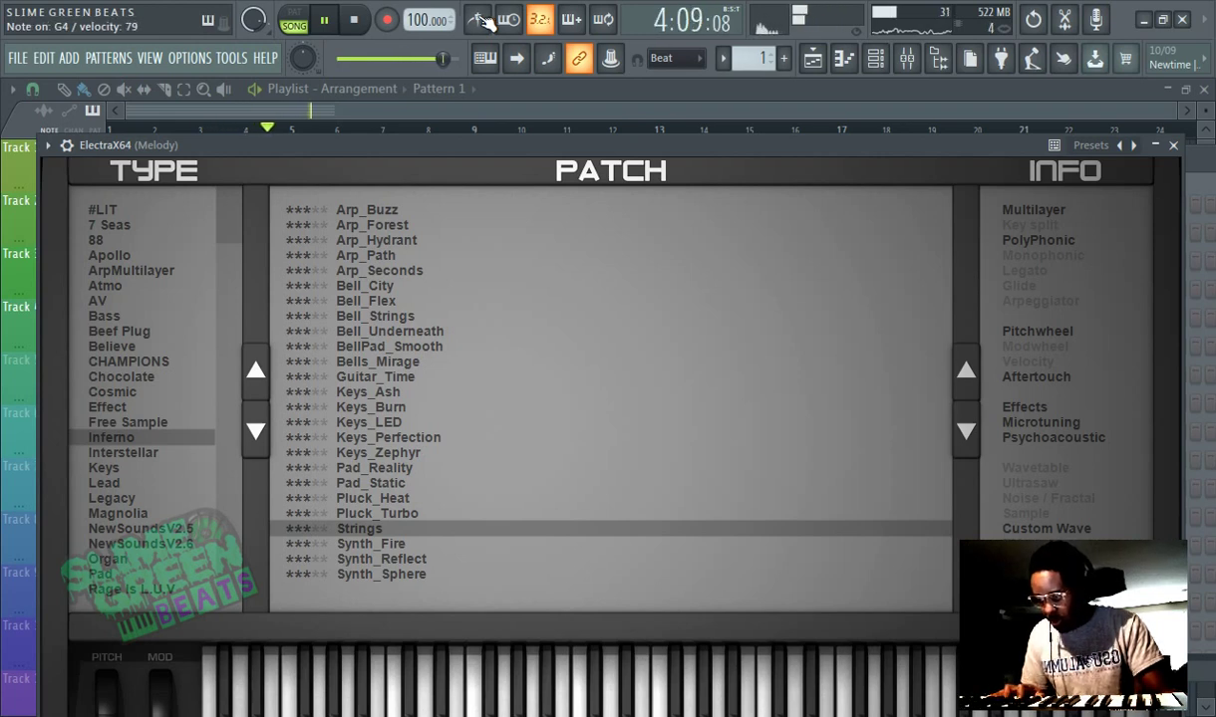
Step: Try tempos of 90 and 80 BPM during playback, and pause the song
{"action": "right_click", "coordinate": [429, 20]}
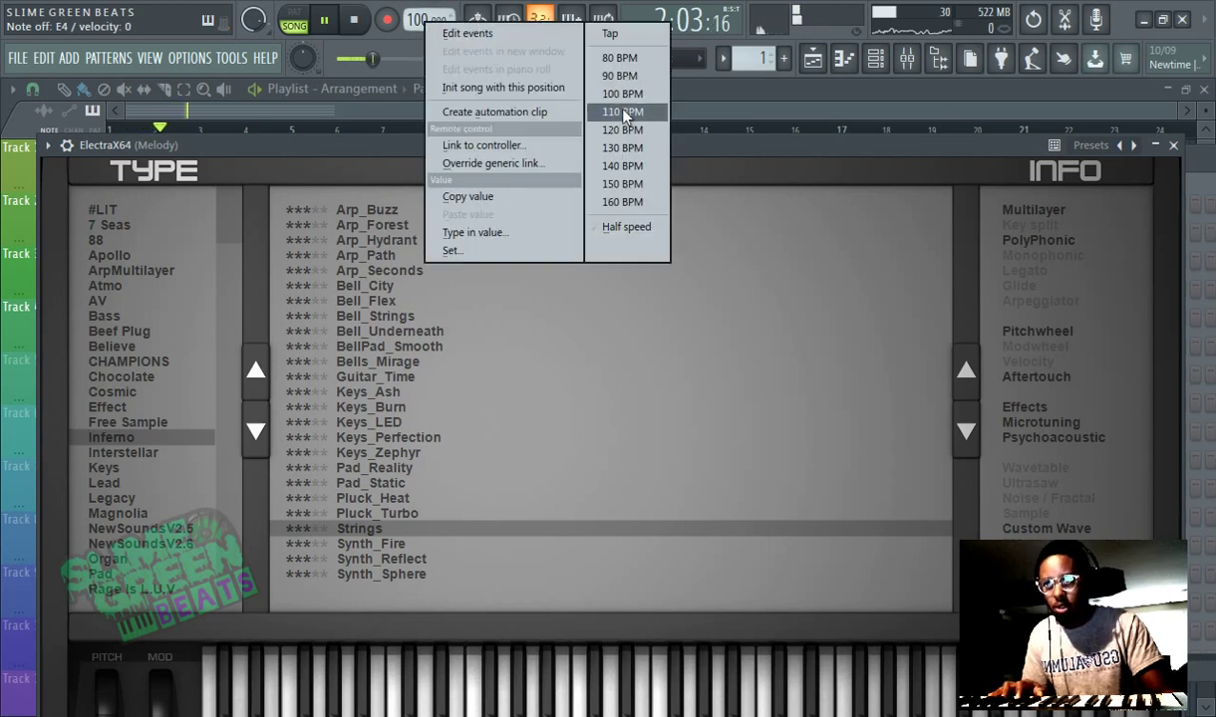
{"action": "left_click", "coordinate": [603, 76]}
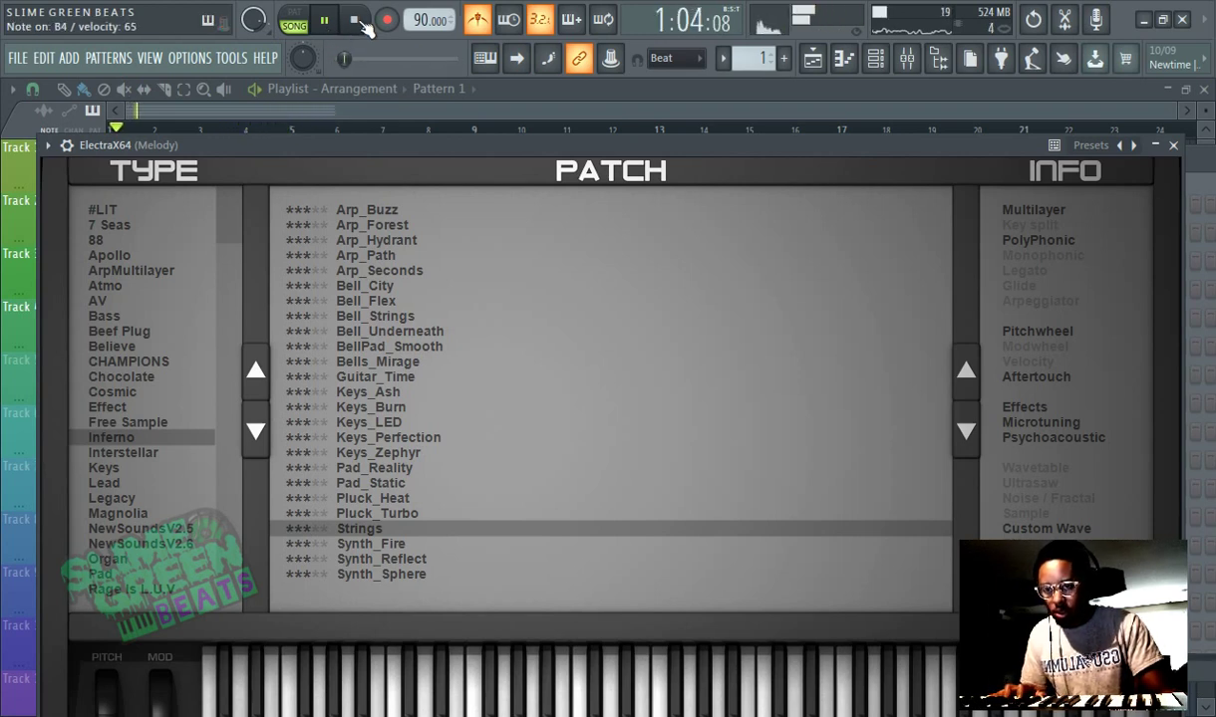
{"action": "right_click", "coordinate": [408, 24]}
{"action": "left_click", "coordinate": [642, 70]}
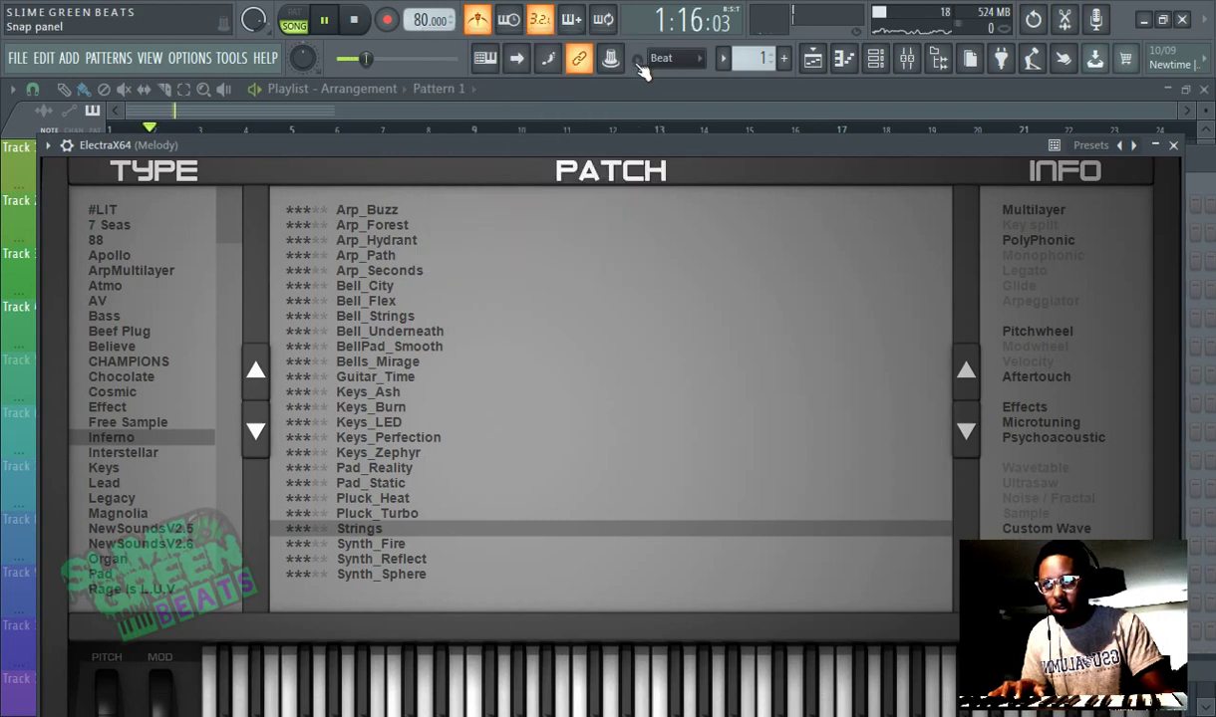
{"action": "left_click", "coordinate": [324, 20]}
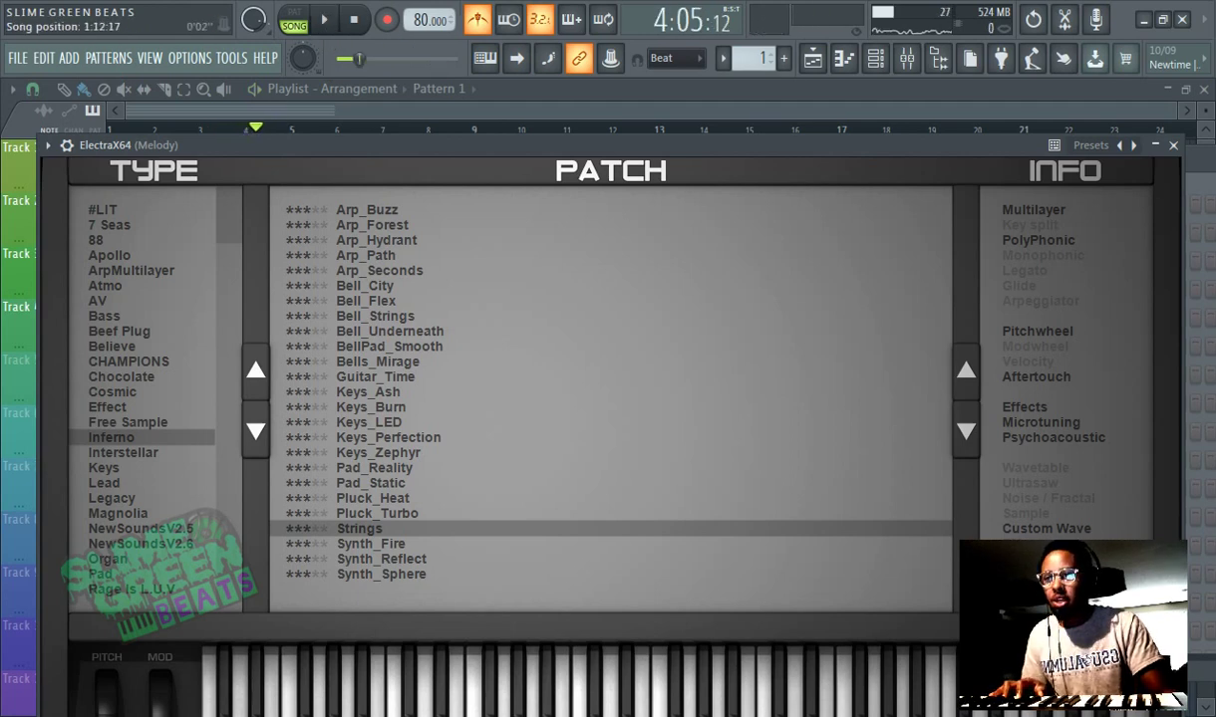
Step: Stop playback and set the project tempo to 85 BPM
{"action": "left_click", "coordinate": [354, 20]}
{"action": "right_click", "coordinate": [425, 24]}
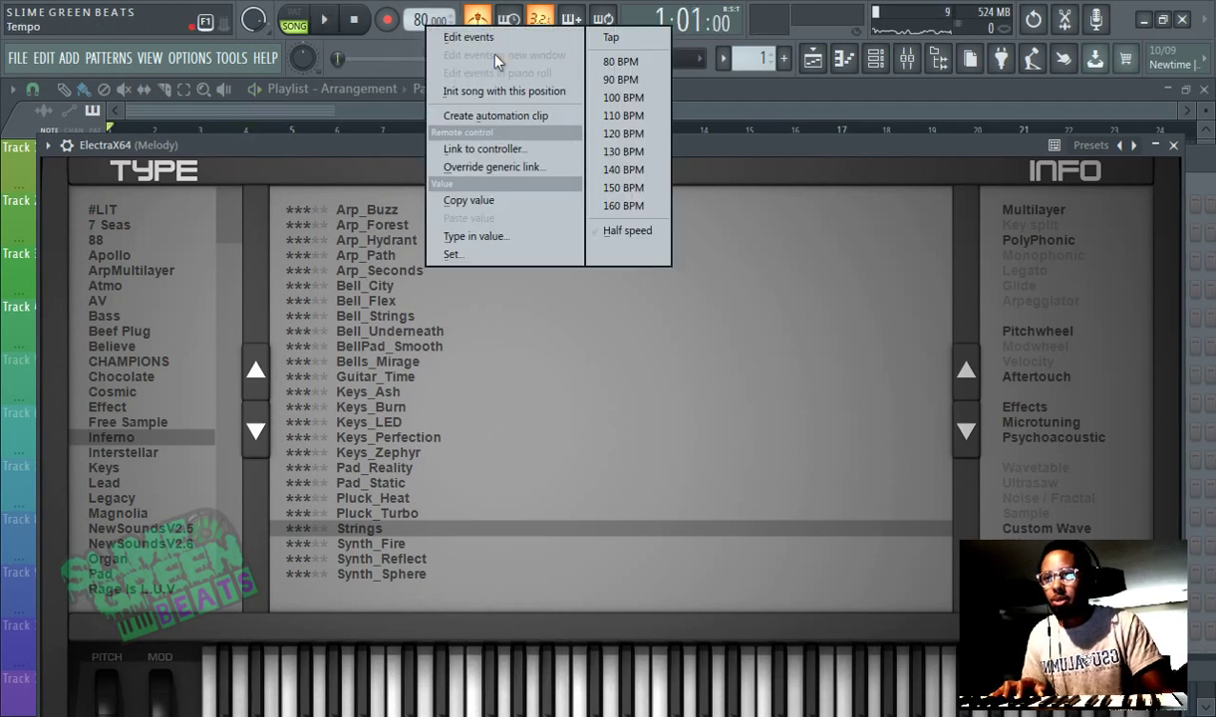
{"action": "left_click", "coordinate": [418, 11]}
{"action": "left_click_drag", "start_coordinate": [417, 11], "coordinate": [418, 4]}
Step: Record a string chord progression into Pattern 1 and play it back from the start of the playlist
{"action": "key", "text": "space"}
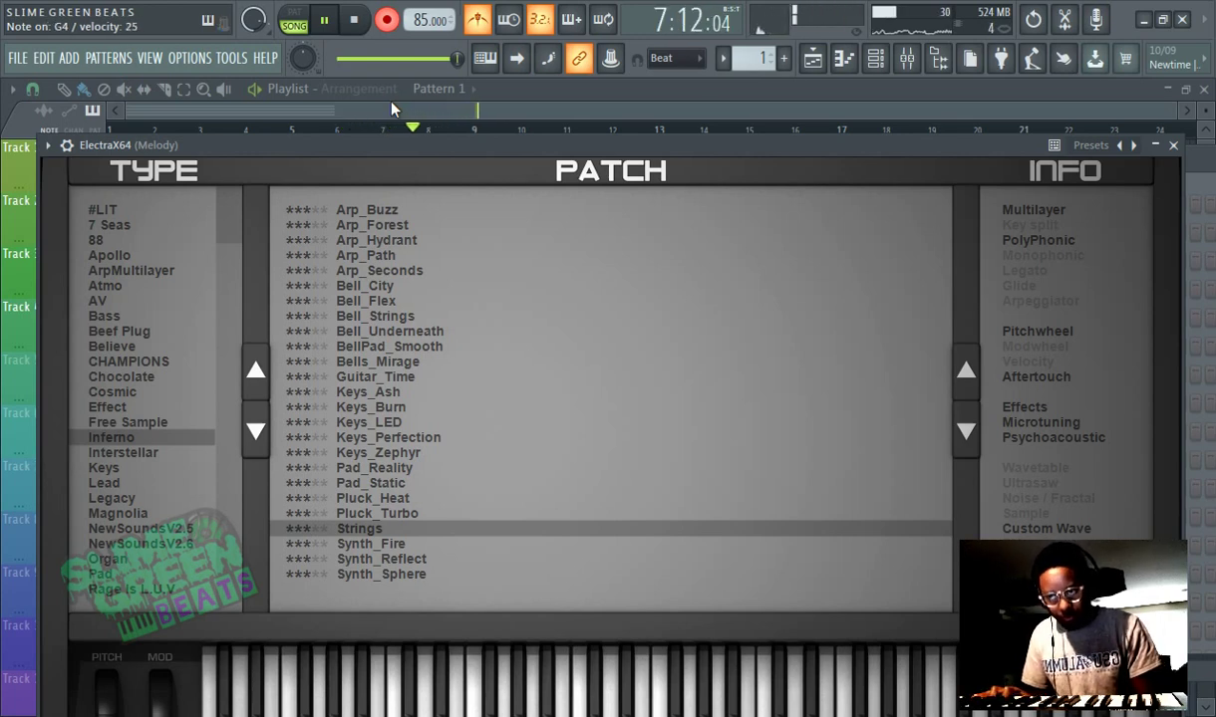
{"action": "left_click", "coordinate": [388, 20]}
{"action": "left_click", "coordinate": [249, 130]}
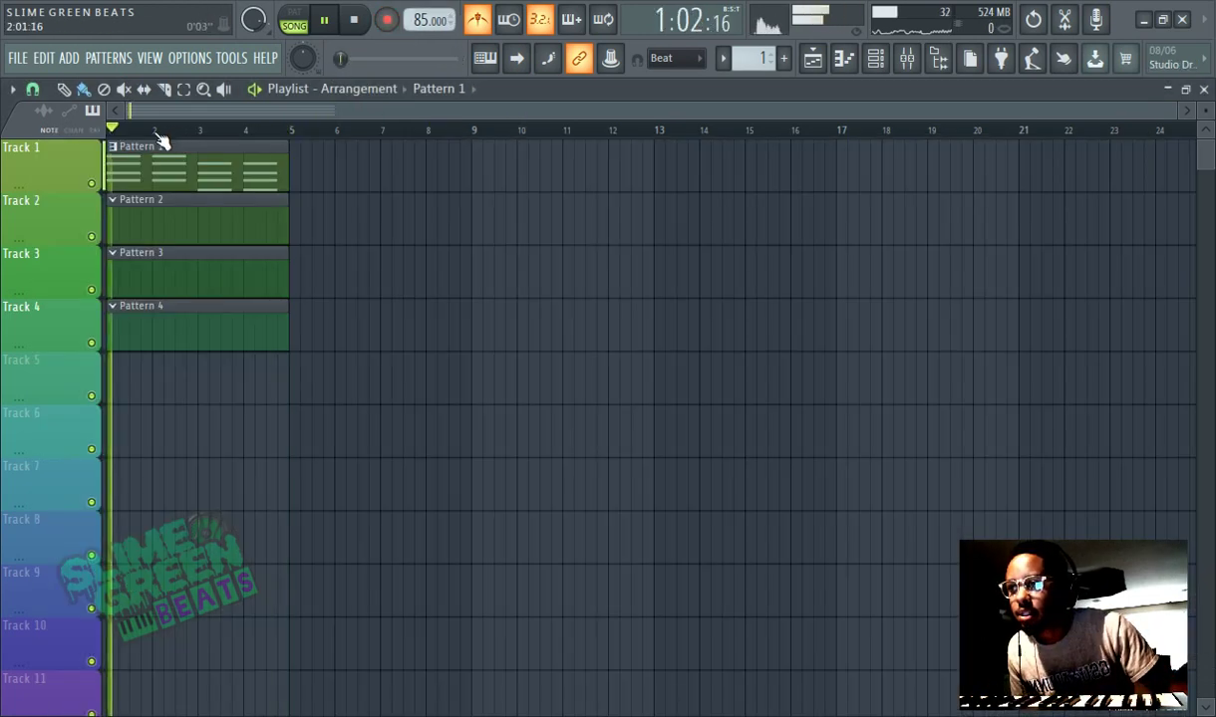
Step: Extend the Pattern 1 clip on Track 1 to eight bars and open its notes in the piano roll
{"action": "left_click_drag", "start_coordinate": [284, 167], "coordinate": [471, 169]}
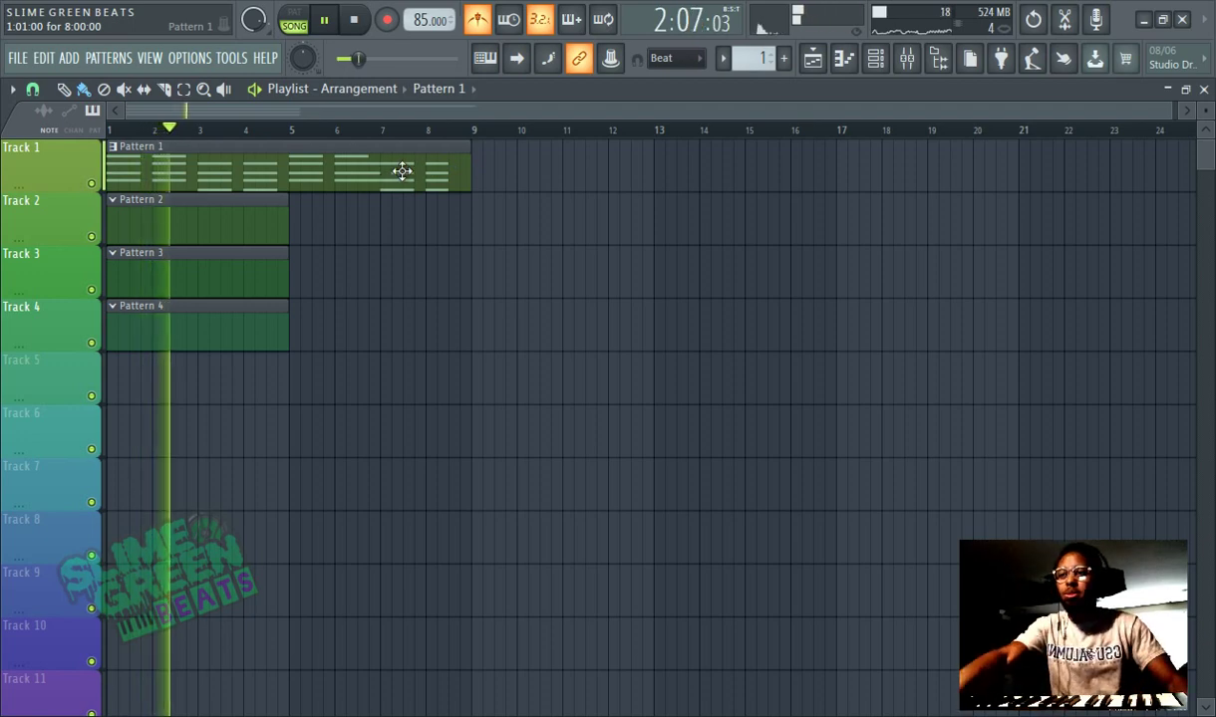
{"action": "double_click", "coordinate": [402, 175]}
{"action": "scroll", "coordinate": [439, 202], "scroll_direction": "down", "scroll_amount": 3}
{"action": "scroll", "coordinate": [605, 239], "scroll_direction": "up", "scroll_amount": 3}
Step: Replace the chords in bars 5 to 8 with a duplicate of the bars 1 to 4 chords, and clear the selection
{"action": "left_click_drag", "start_coordinate": [474, 159], "coordinate": [795, 399]}
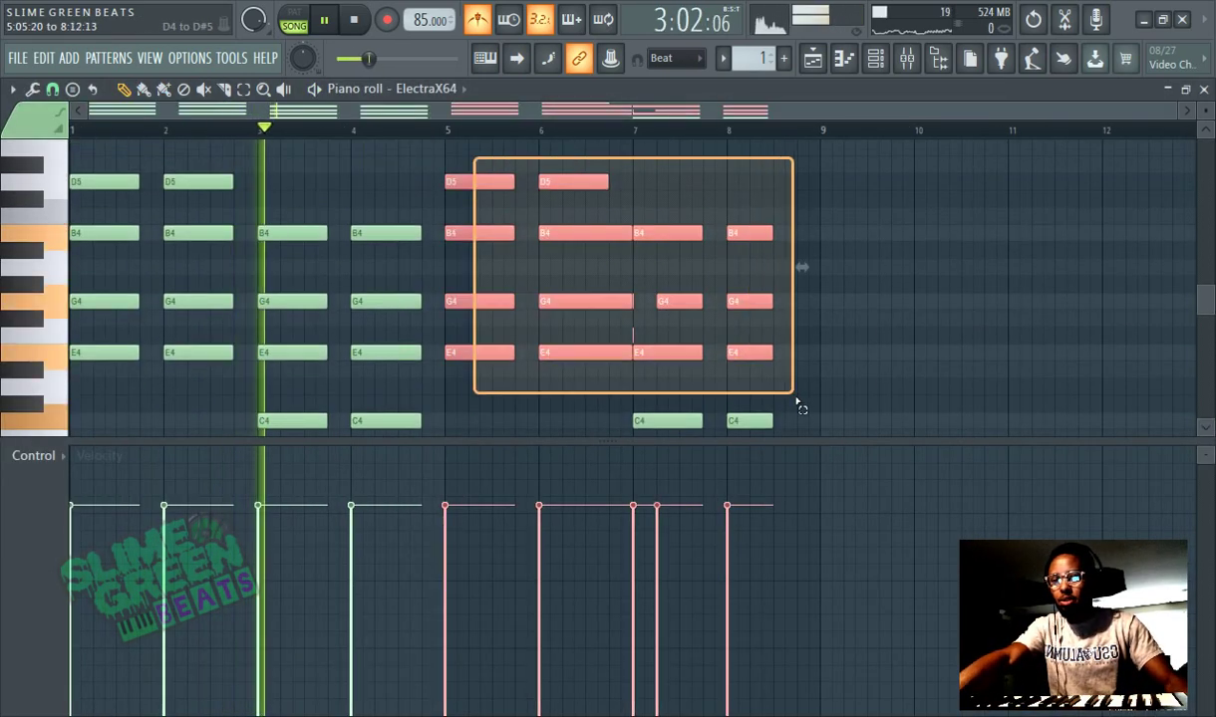
{"action": "key", "text": "Delete"}
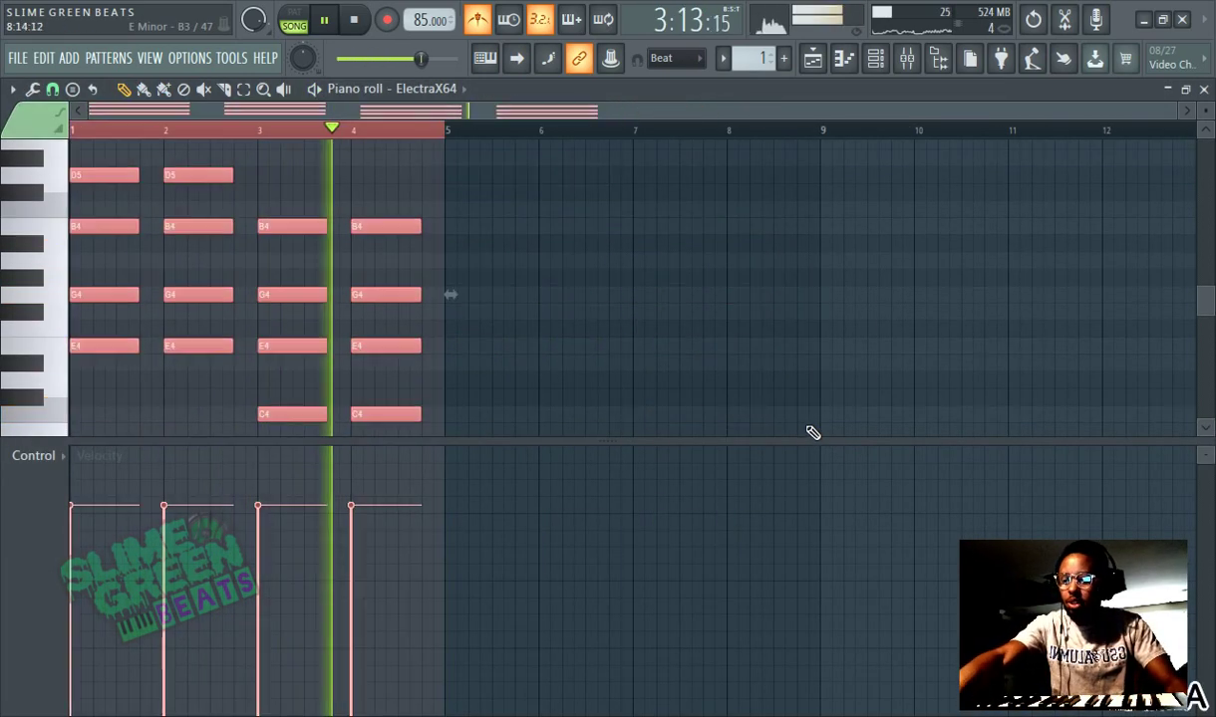
{"action": "key", "text": "ctrl+z"}
{"action": "scroll", "coordinate": [623, 328], "scroll_direction": "up", "scroll_amount": 2}
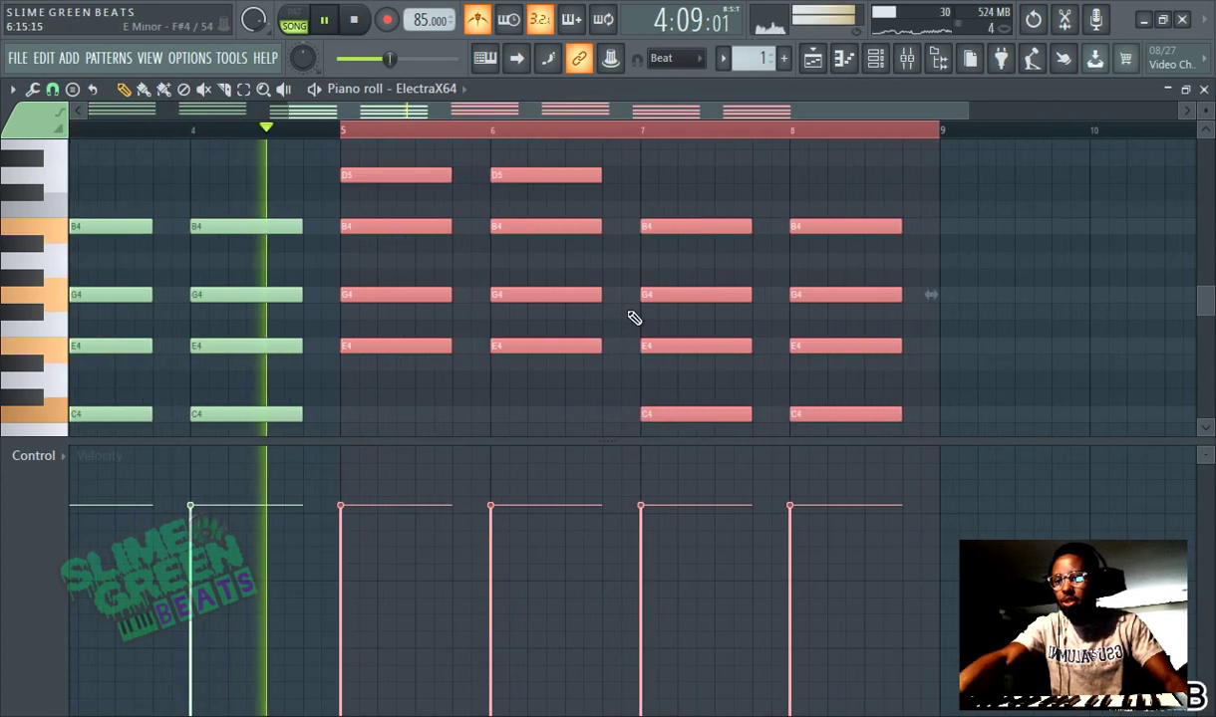
{"action": "scroll", "coordinate": [632, 316], "scroll_direction": "down", "scroll_amount": 2}
{"action": "scroll", "coordinate": [668, 348], "scroll_direction": "up", "scroll_amount": 2}
{"action": "scroll", "coordinate": [676, 336], "scroll_direction": "down", "scroll_amount": 2}
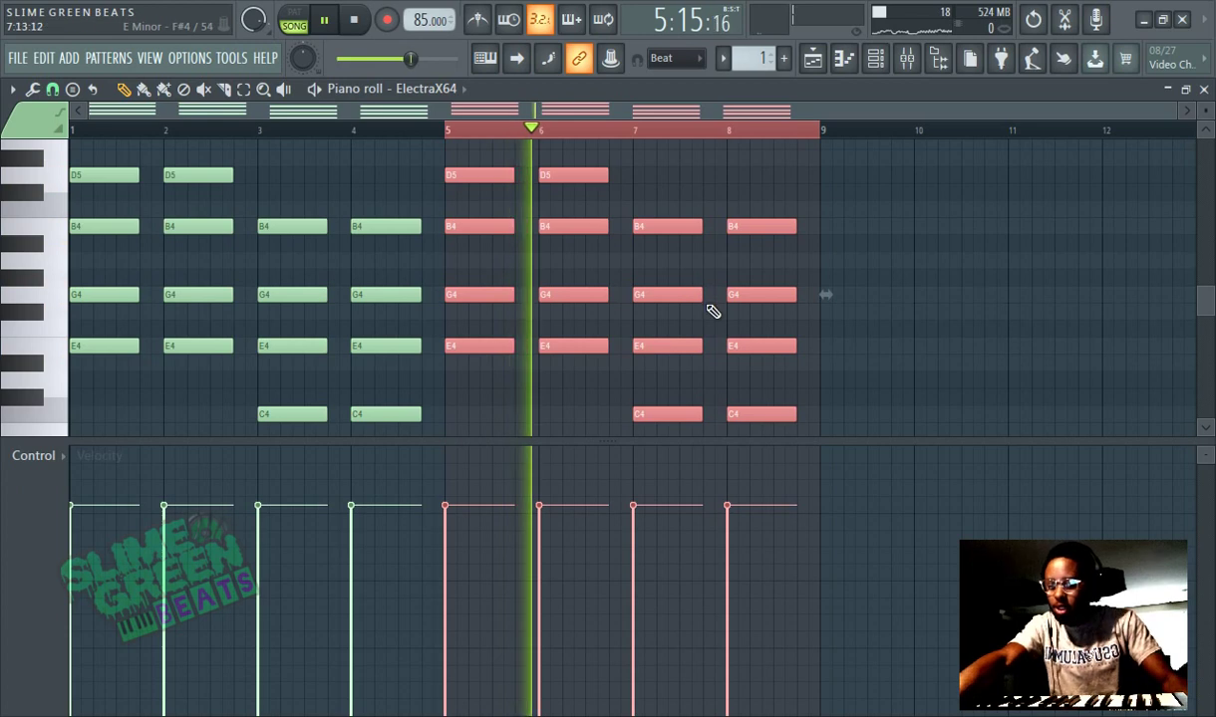
{"action": "key", "text": "ctrl+d"}
{"action": "scroll", "coordinate": [728, 323], "scroll_direction": "up", "scroll_amount": 1}
{"action": "scroll", "coordinate": [773, 309], "scroll_direction": "up", "scroll_amount": 2}
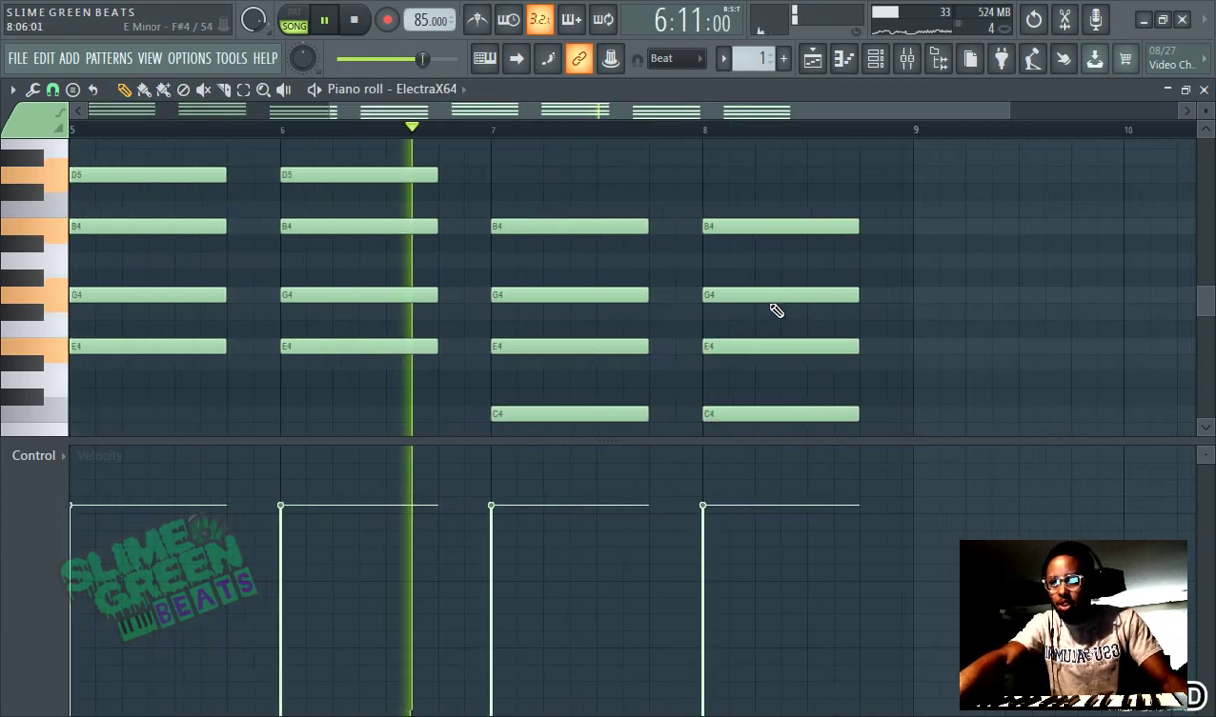
{"action": "scroll", "coordinate": [692, 318], "scroll_direction": "down", "scroll_amount": 2}
{"action": "scroll", "coordinate": [534, 206], "scroll_direction": "down", "scroll_amount": 3}
{"action": "scroll", "coordinate": [534, 206], "scroll_direction": "up", "scroll_amount": 1}
{"action": "scroll", "coordinate": [755, 351], "scroll_direction": "up", "scroll_amount": 3}
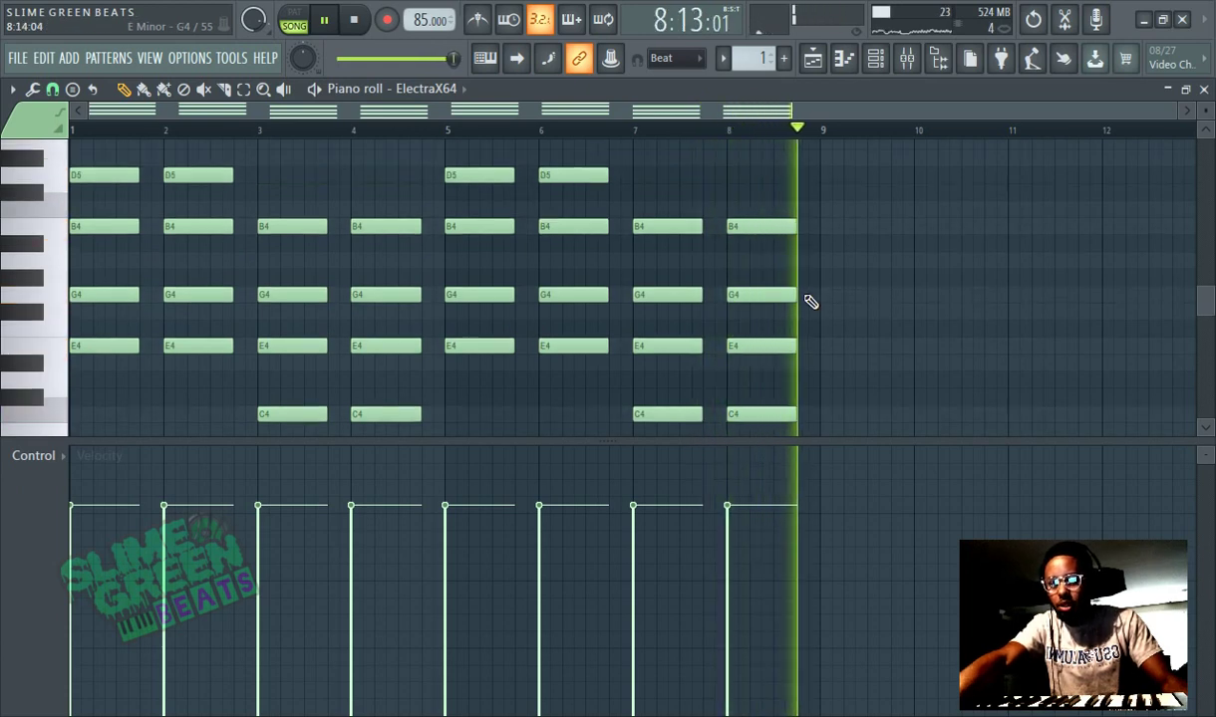
Step: Switch to Pattern 2 and clone the ElectraX64 channel for a second melodic layer
{"action": "left_click", "coordinate": [783, 58]}
{"action": "left_click", "coordinate": [877, 61]}
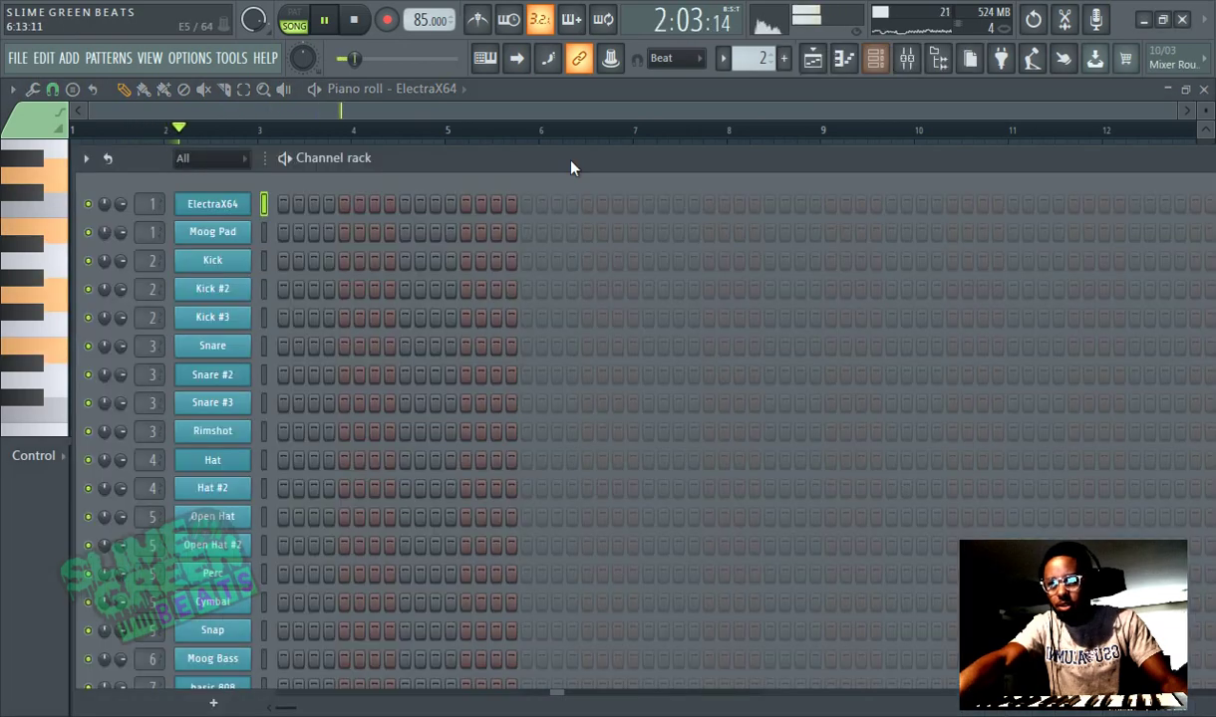
{"action": "right_click", "coordinate": [239, 203]}
{"action": "left_click", "coordinate": [334, 389]}
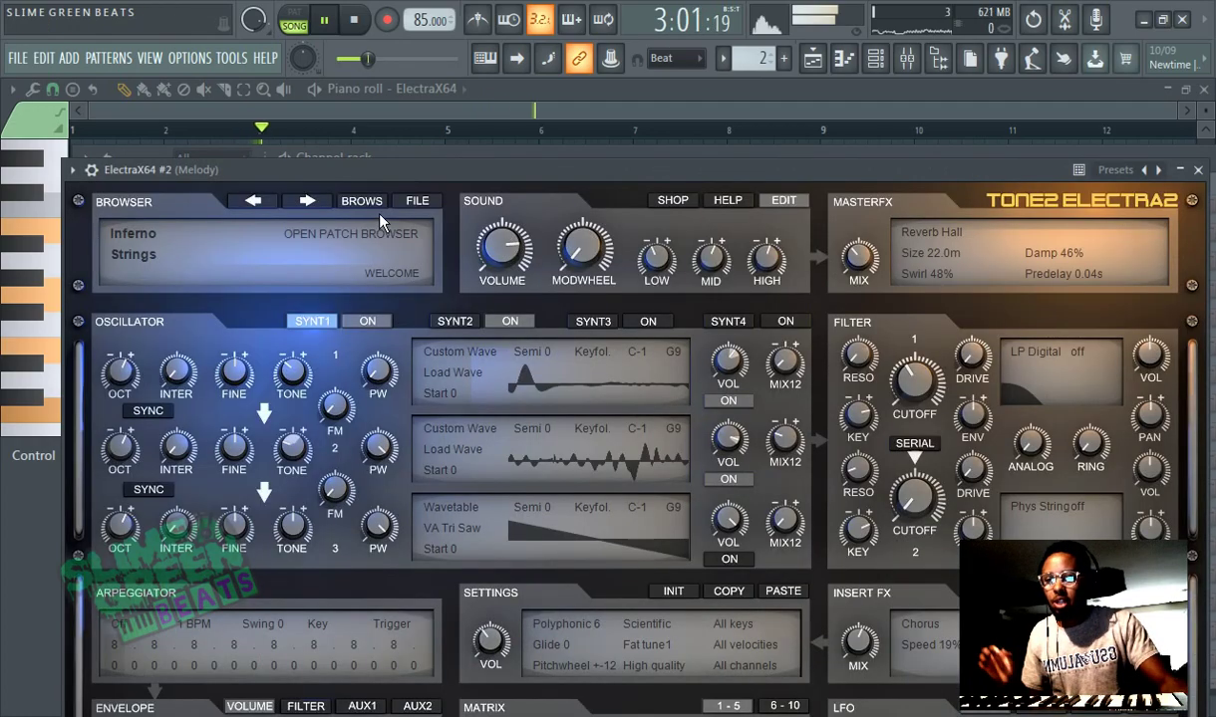
Step: Audition the Synth_Fire patch from the Inferno bank on the cloned ElectraX64, then load Keys_Ash
{"action": "left_click", "coordinate": [361, 200]}
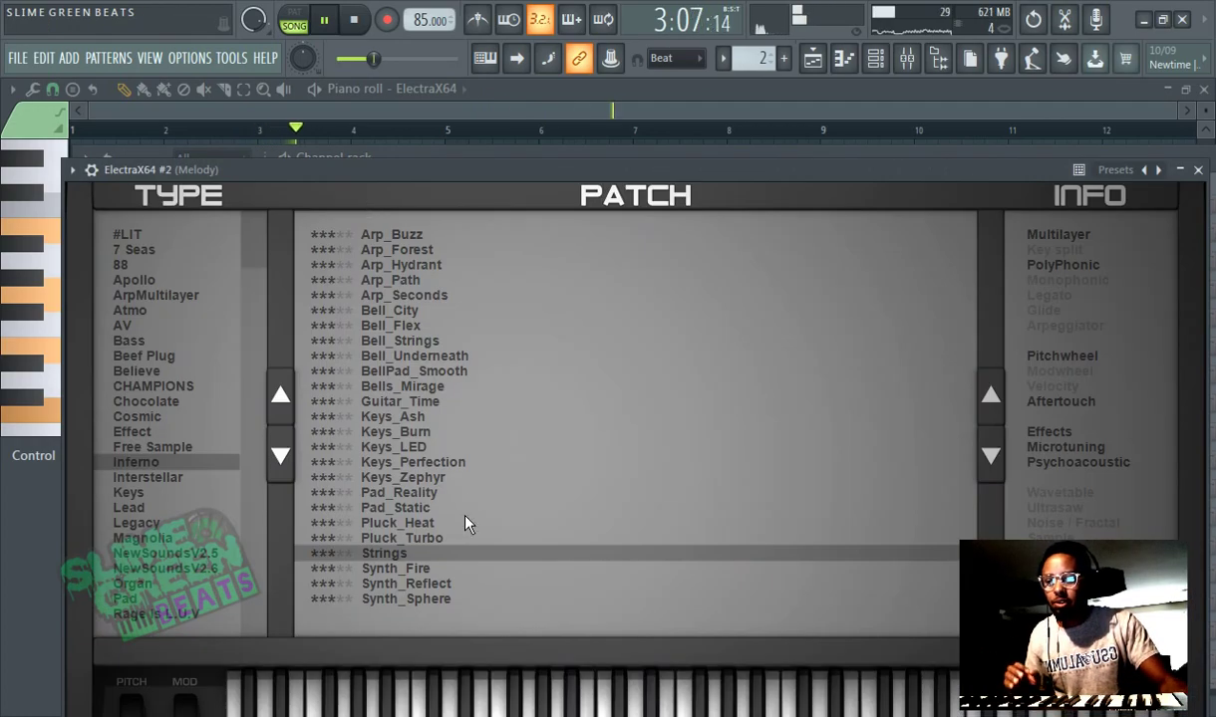
{"action": "left_click", "coordinate": [447, 568]}
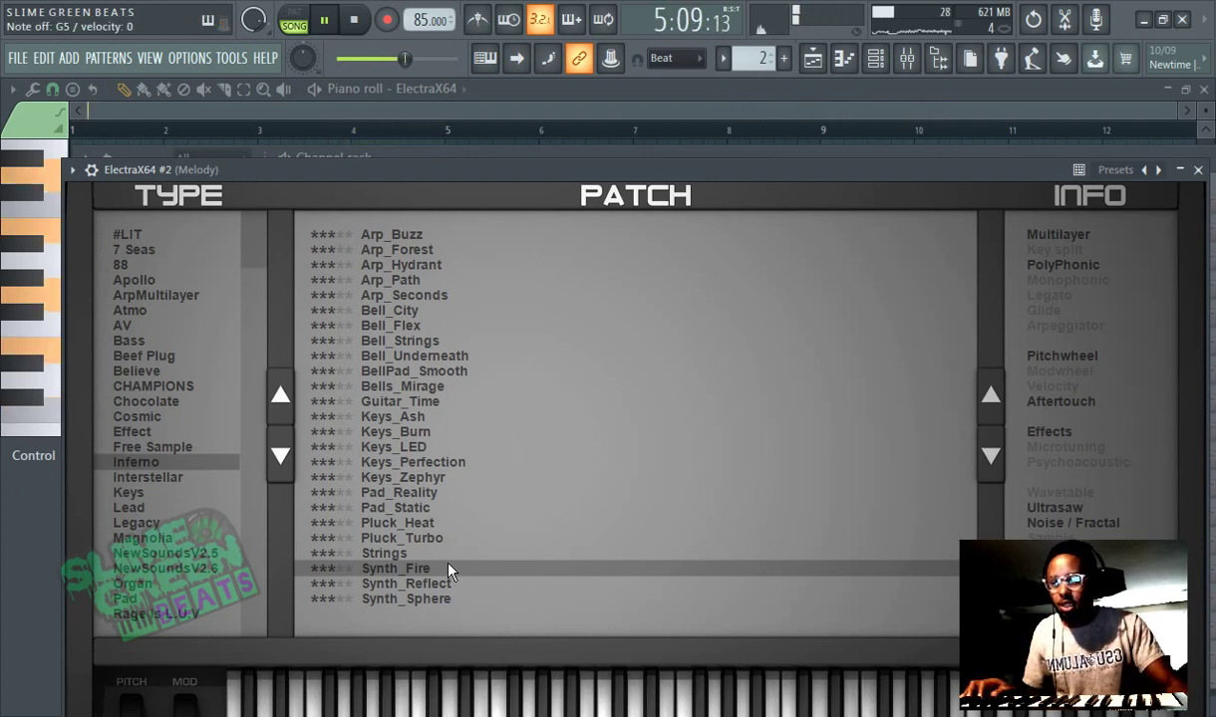
{"action": "left_click", "coordinate": [408, 422]}
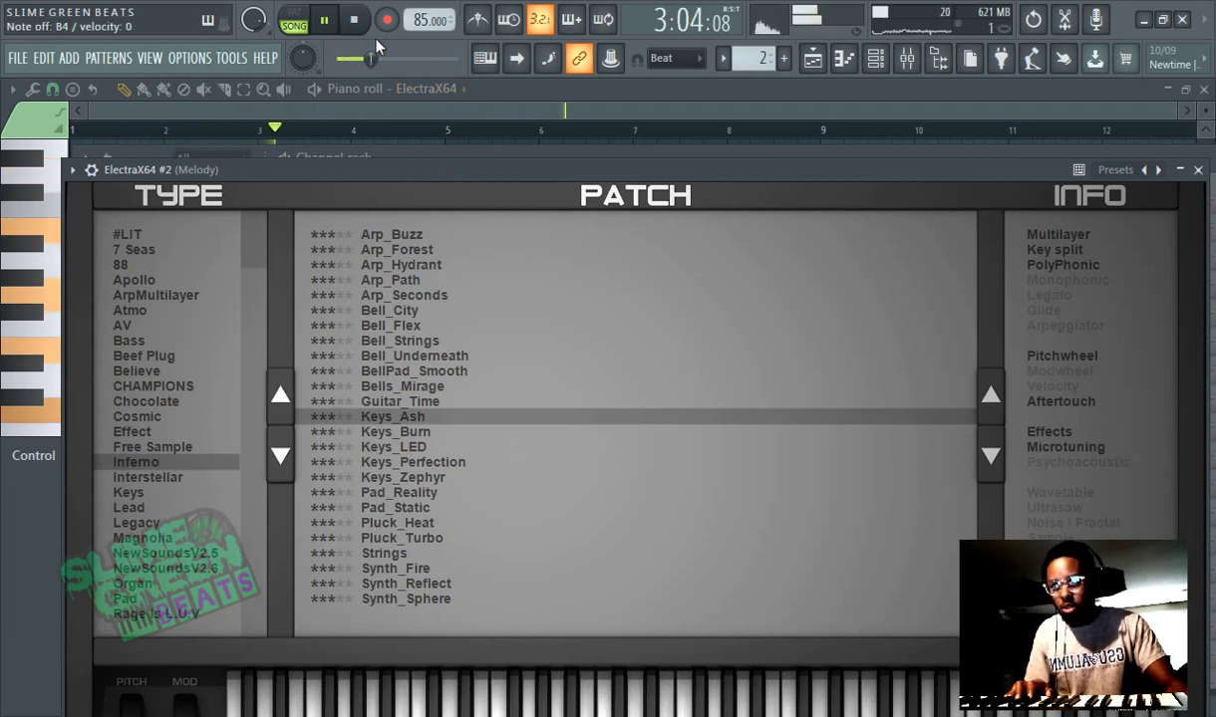
Step: Stop playback and set the main snap to (none)
{"action": "left_click", "coordinate": [324, 20]}
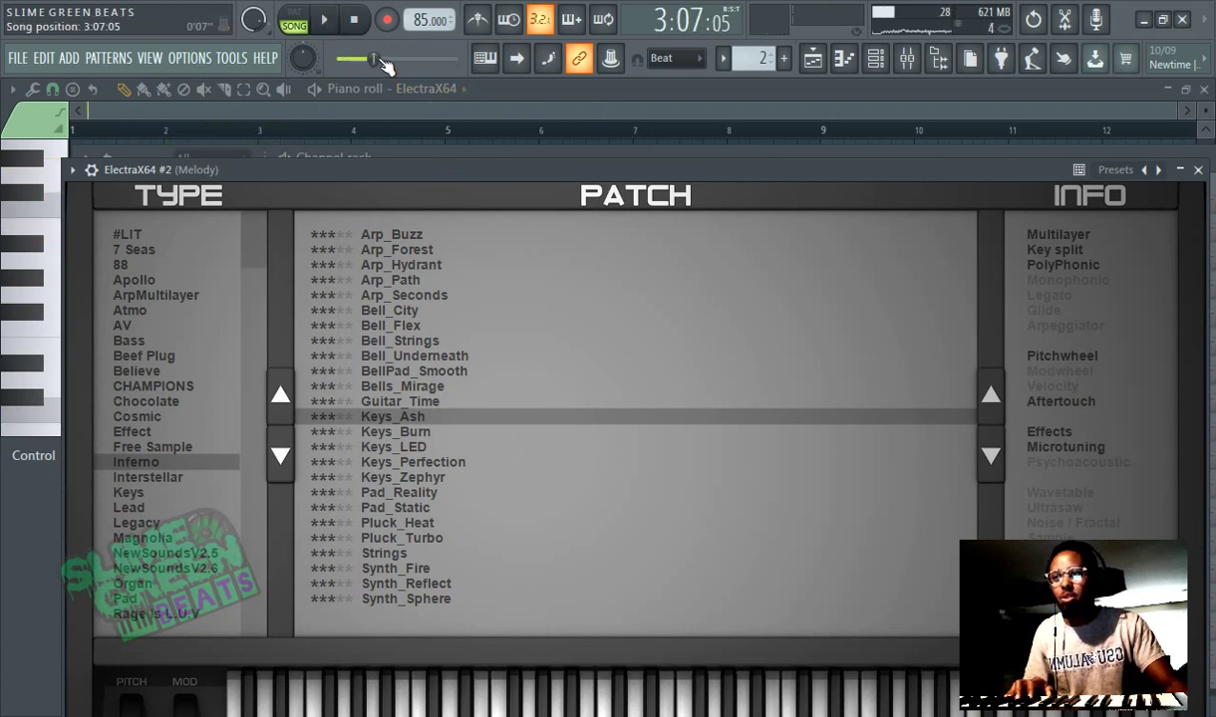
{"action": "left_click", "coordinate": [675, 63]}
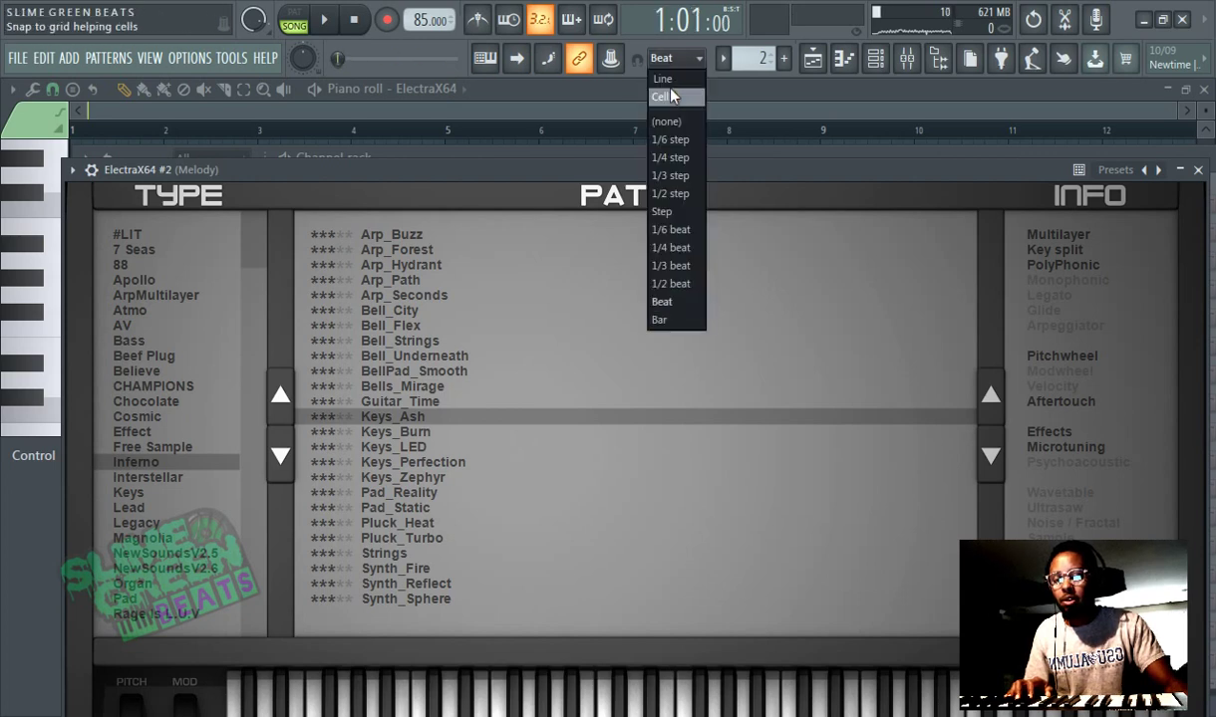
{"action": "left_click", "coordinate": [664, 126]}
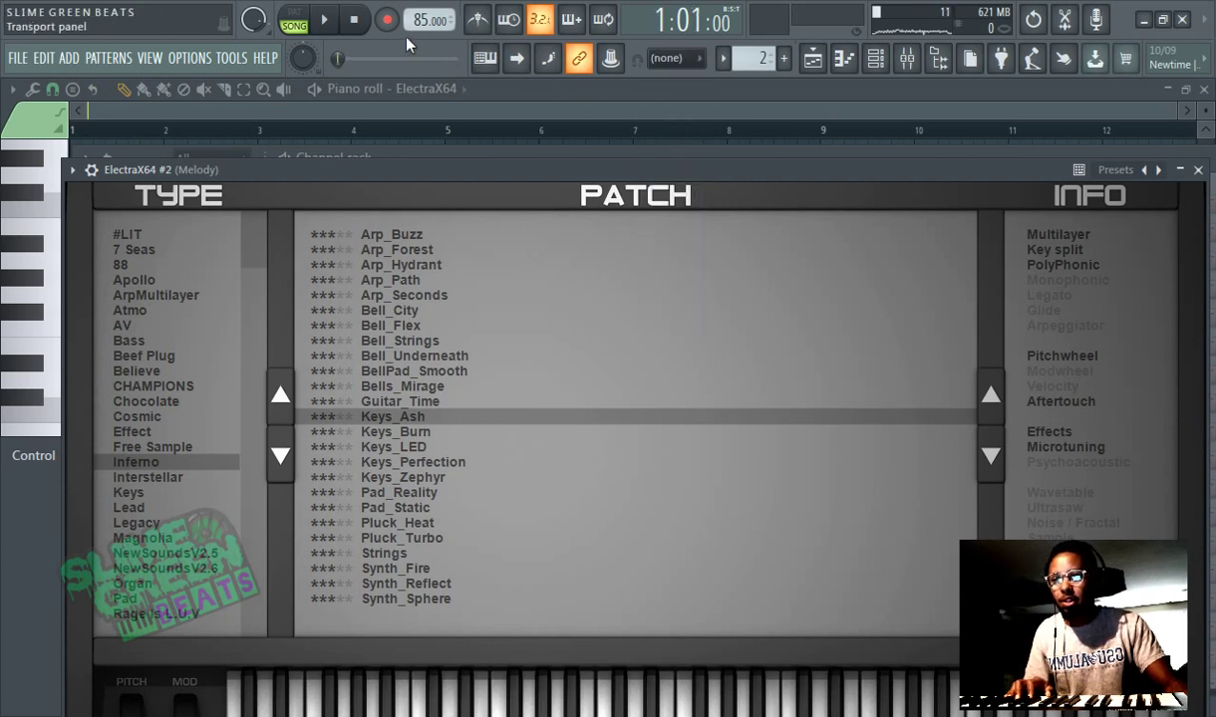
Step: Show the playlist and record an eight-bar keys melody into Pattern 2 over the chords
{"action": "left_click", "coordinate": [813, 66]}
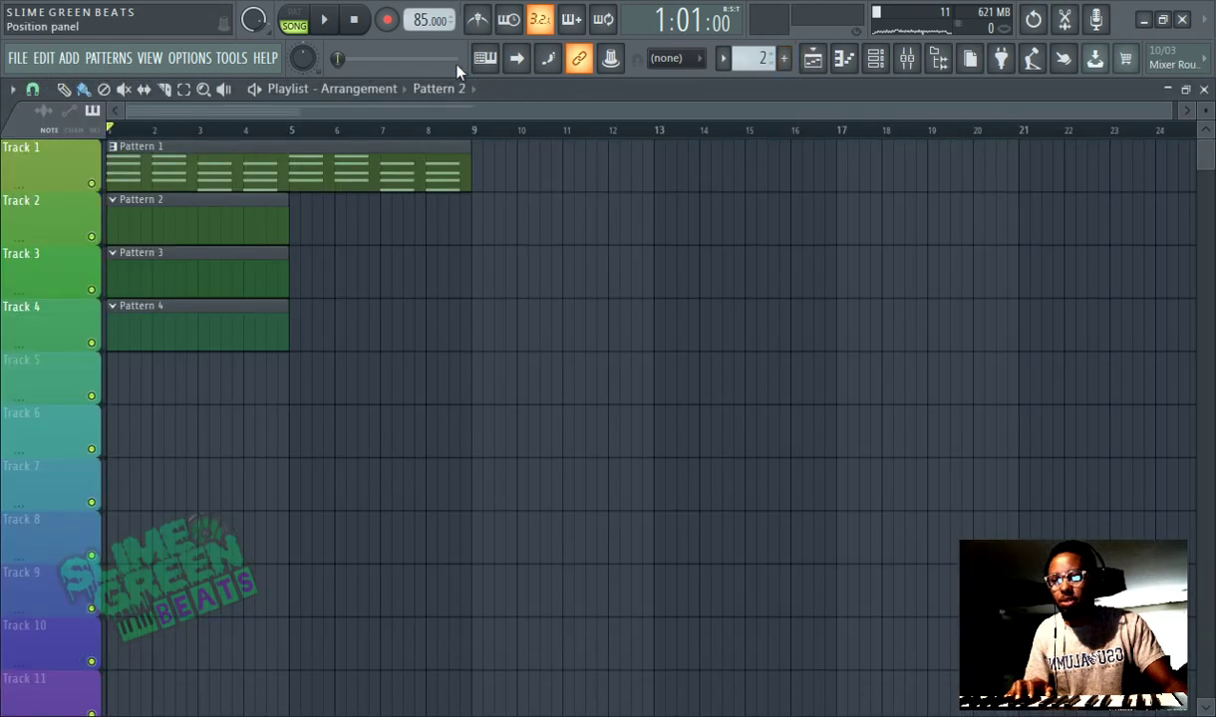
{"action": "left_click", "coordinate": [385, 20]}
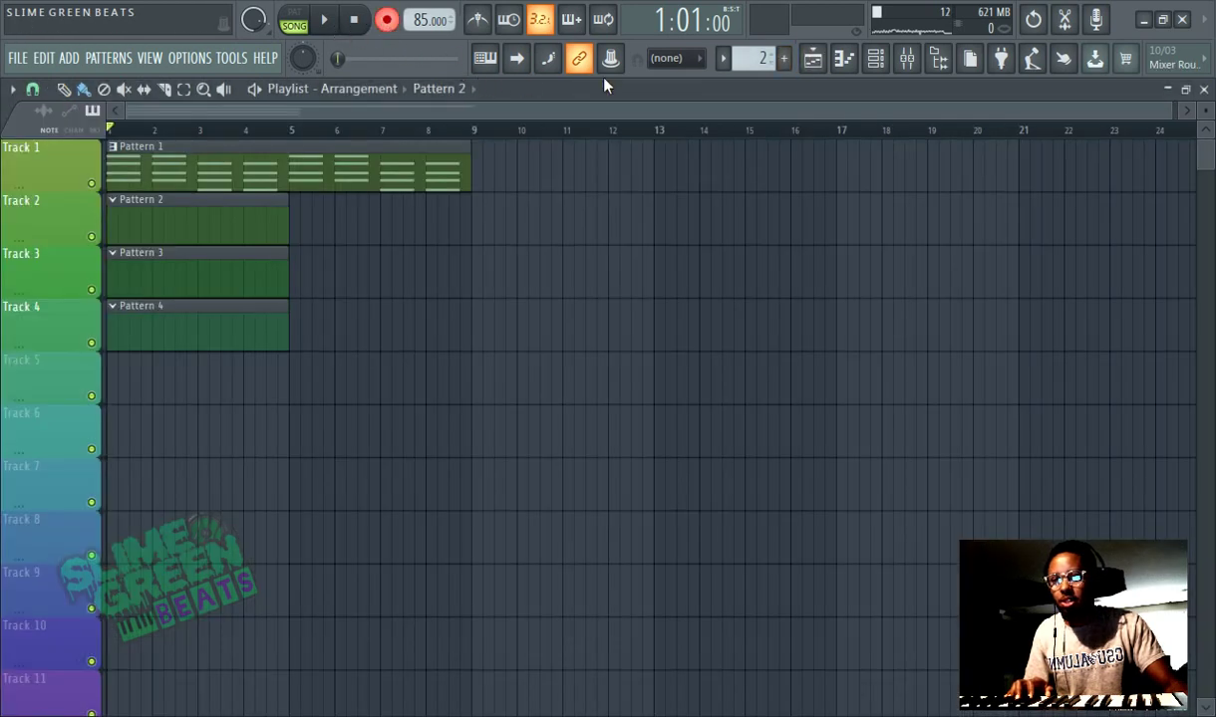
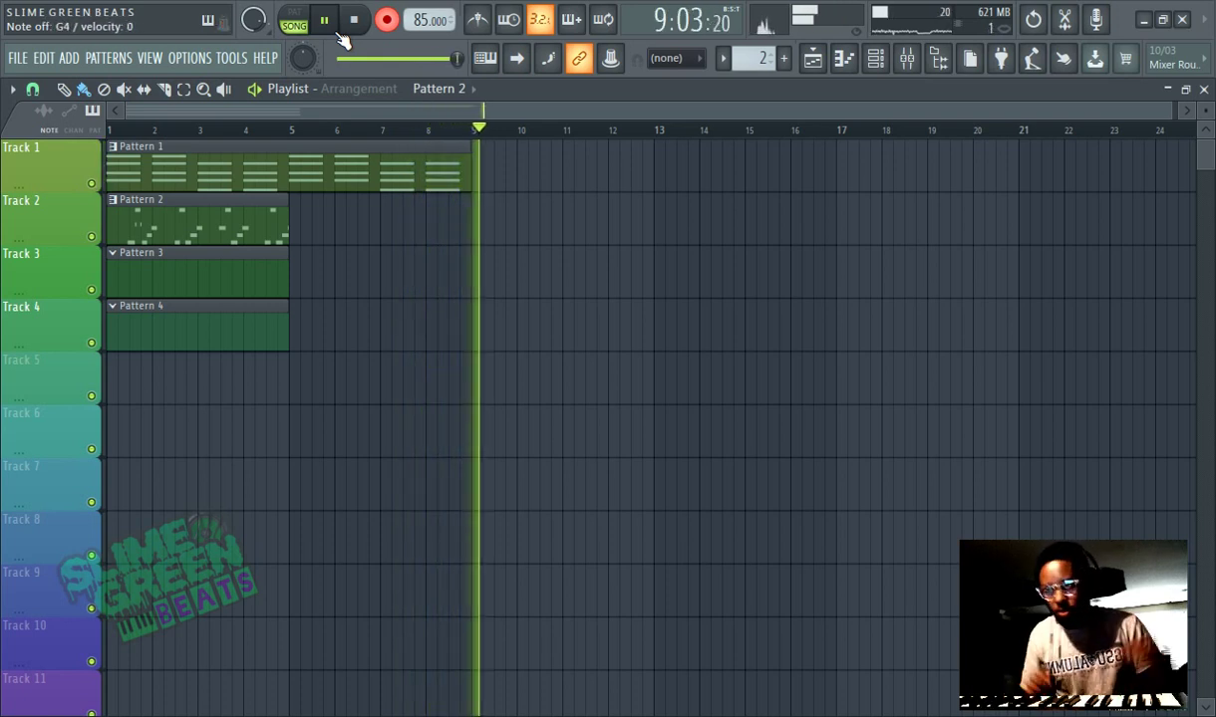
{"action": "left_click", "coordinate": [367, 18]}
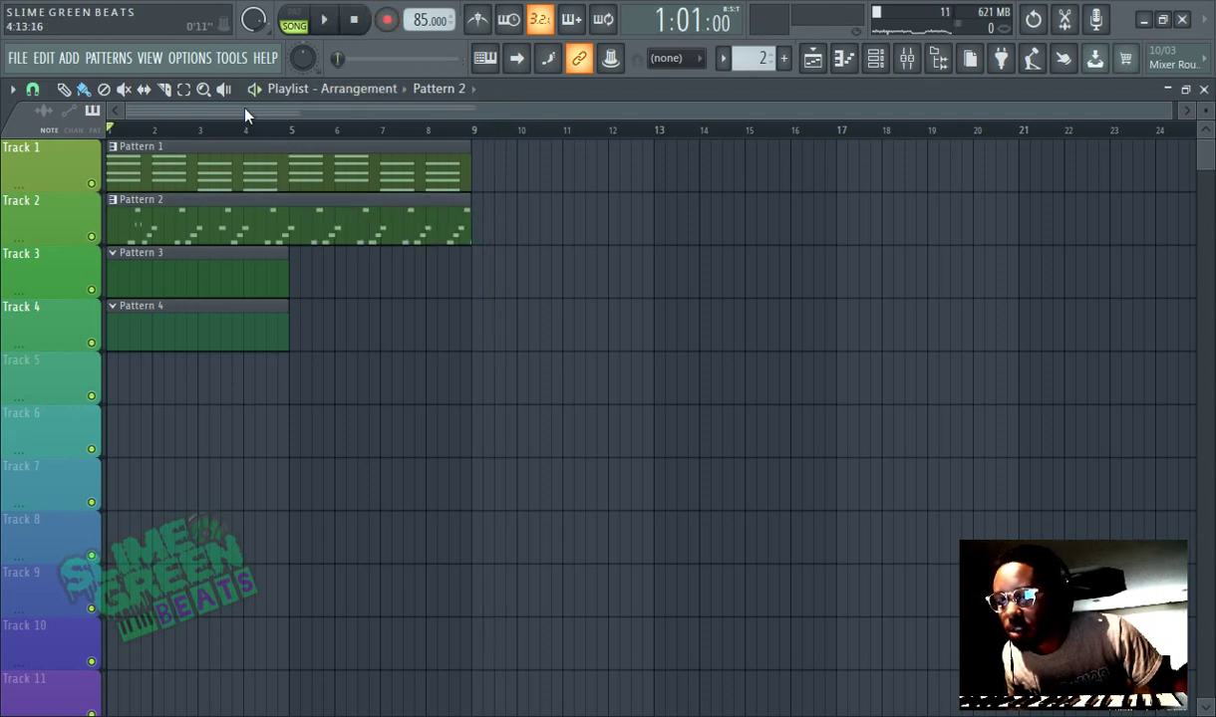
Step: Open Pattern 2's melody in the piano roll and align bar 2's E5, second G4, A4 and the following B4 with the grid
{"action": "double_click", "coordinate": [254, 223]}
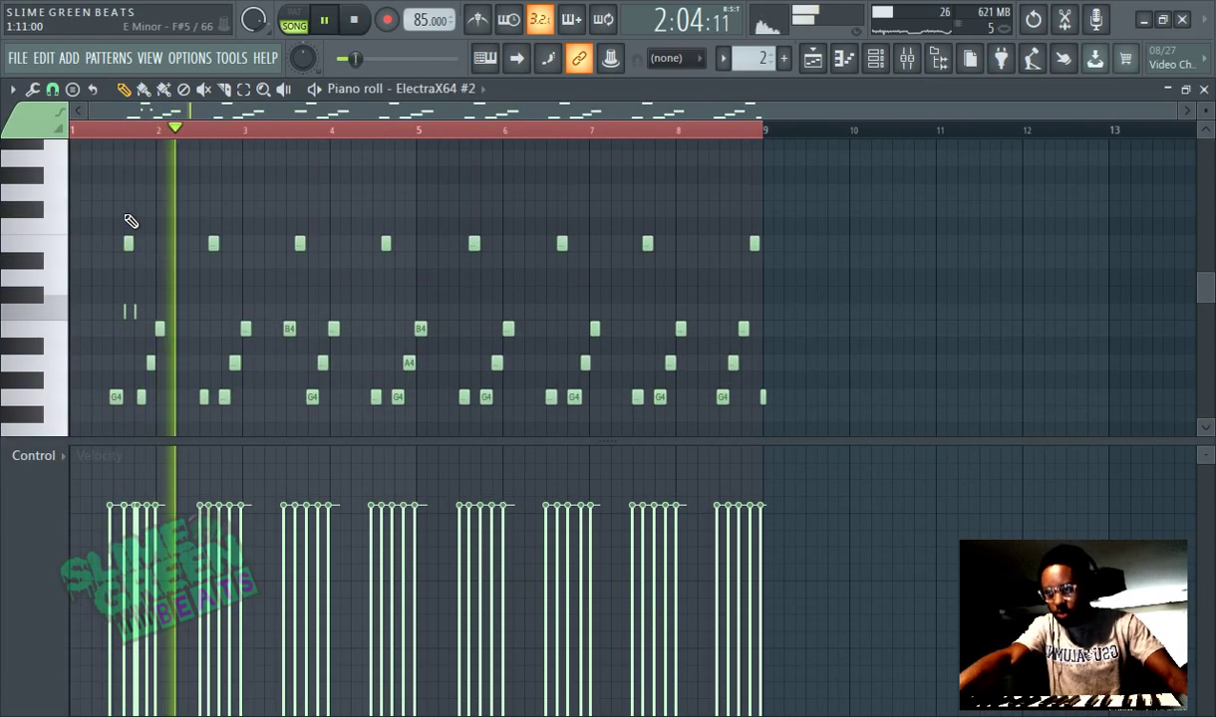
{"action": "scroll", "coordinate": [222, 160], "scroll_direction": "up", "scroll_amount": 2}
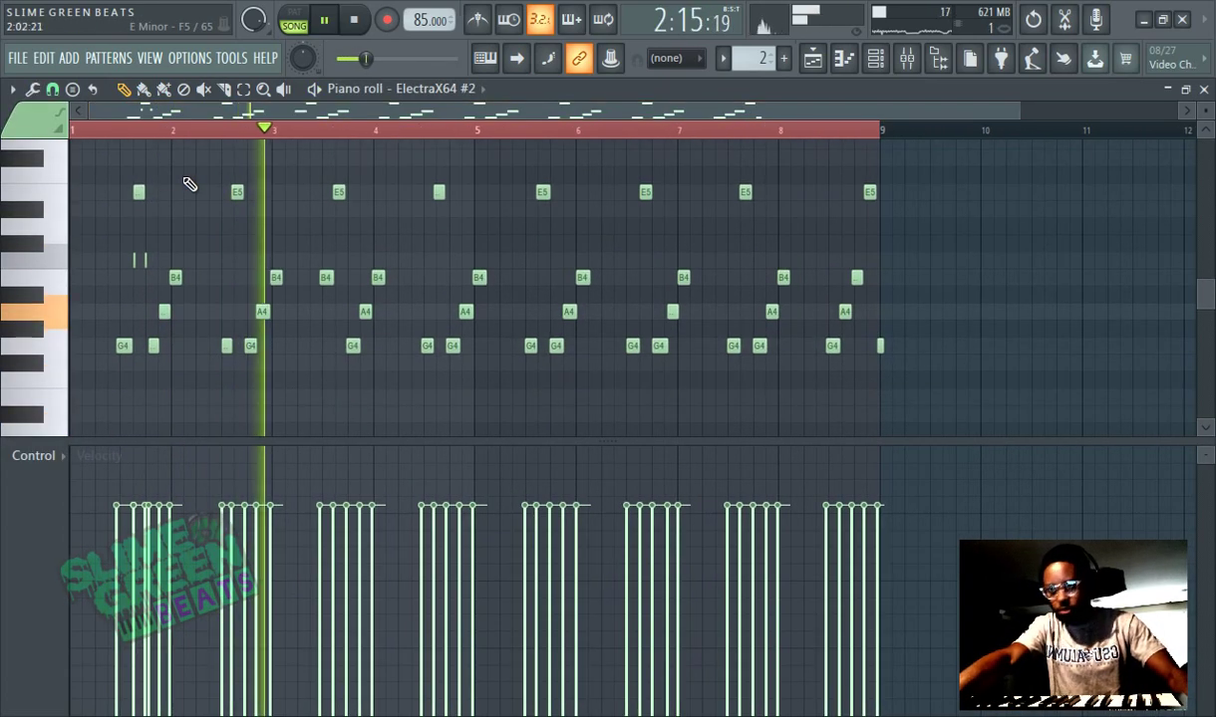
{"action": "scroll", "coordinate": [190, 190], "scroll_direction": "up", "scroll_amount": 2}
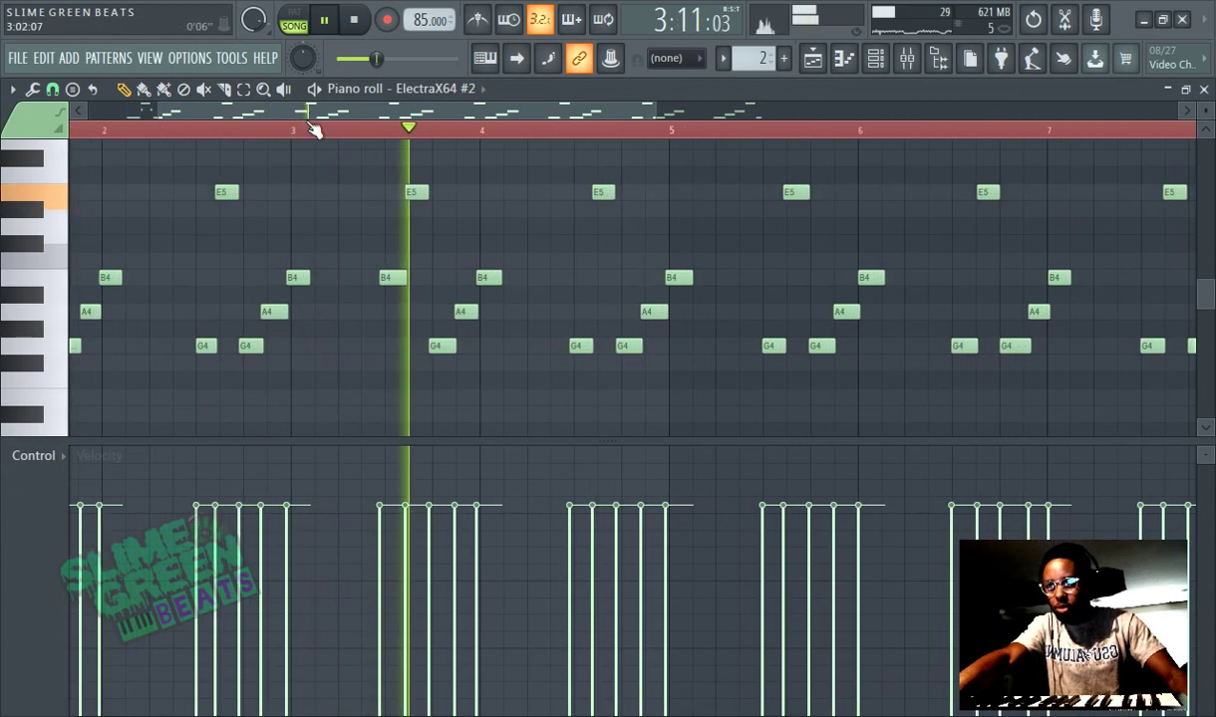
{"action": "scroll", "coordinate": [289, 170], "scroll_direction": "left", "scroll_amount": 3}
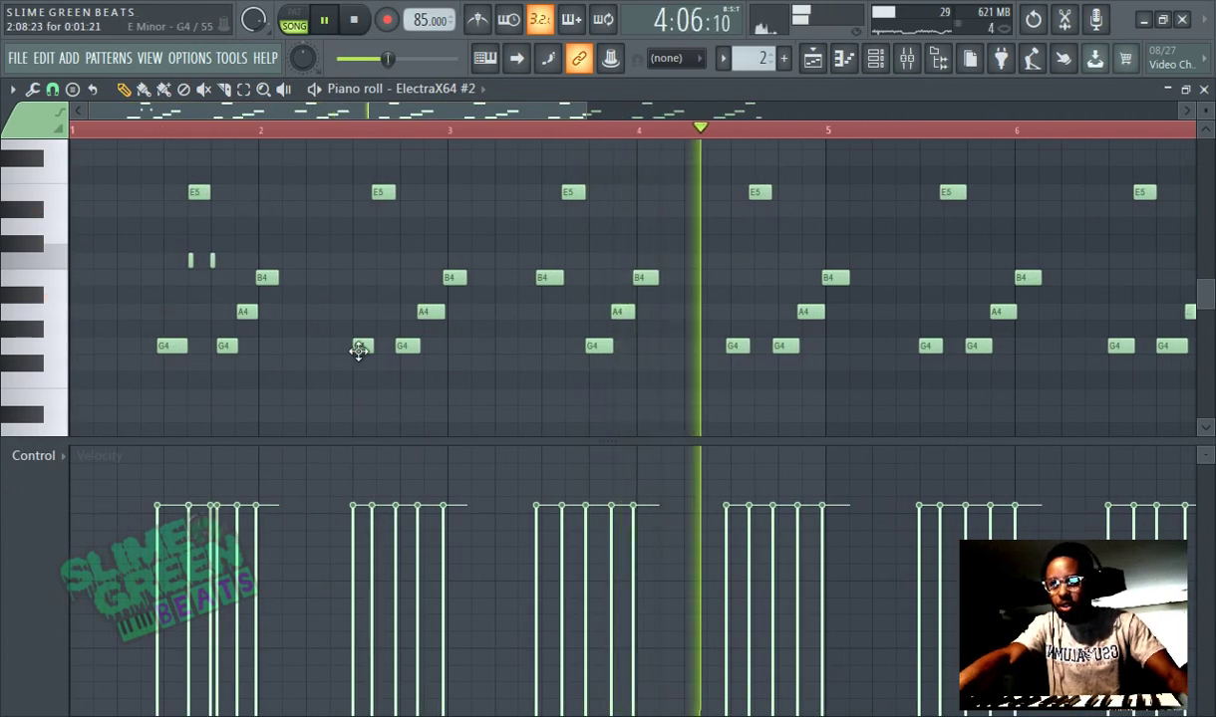
{"action": "left_click_drag", "start_coordinate": [378, 195], "coordinate": [384, 196]}
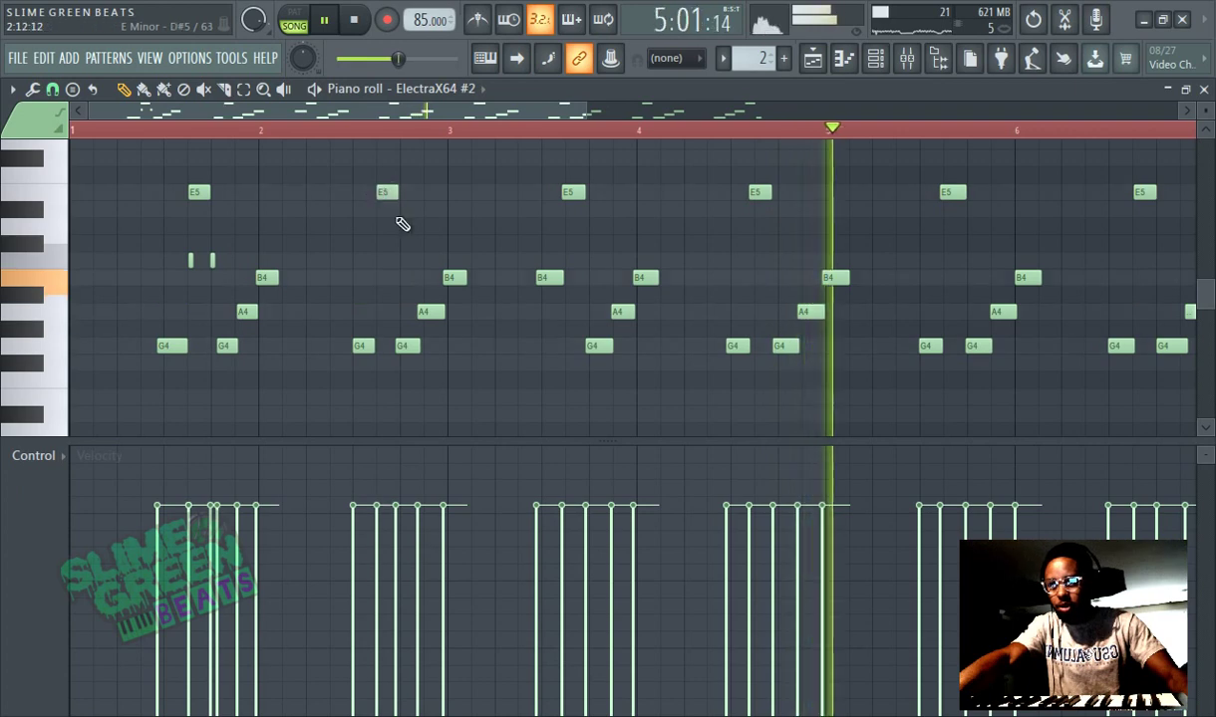
{"action": "right_click", "coordinate": [408, 348]}
{"action": "left_click", "coordinate": [411, 349]}
{"action": "left_click_drag", "start_coordinate": [423, 313], "coordinate": [429, 315]}
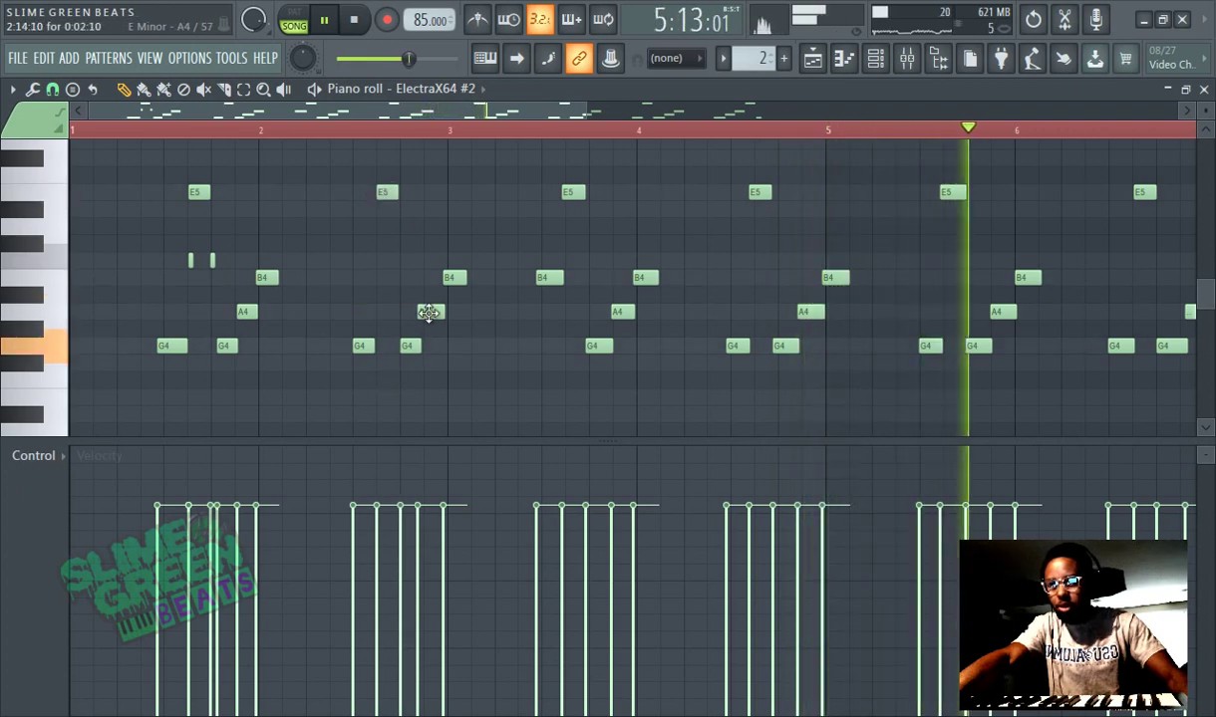
{"action": "right_click", "coordinate": [453, 277]}
{"action": "left_click", "coordinate": [454, 279]}
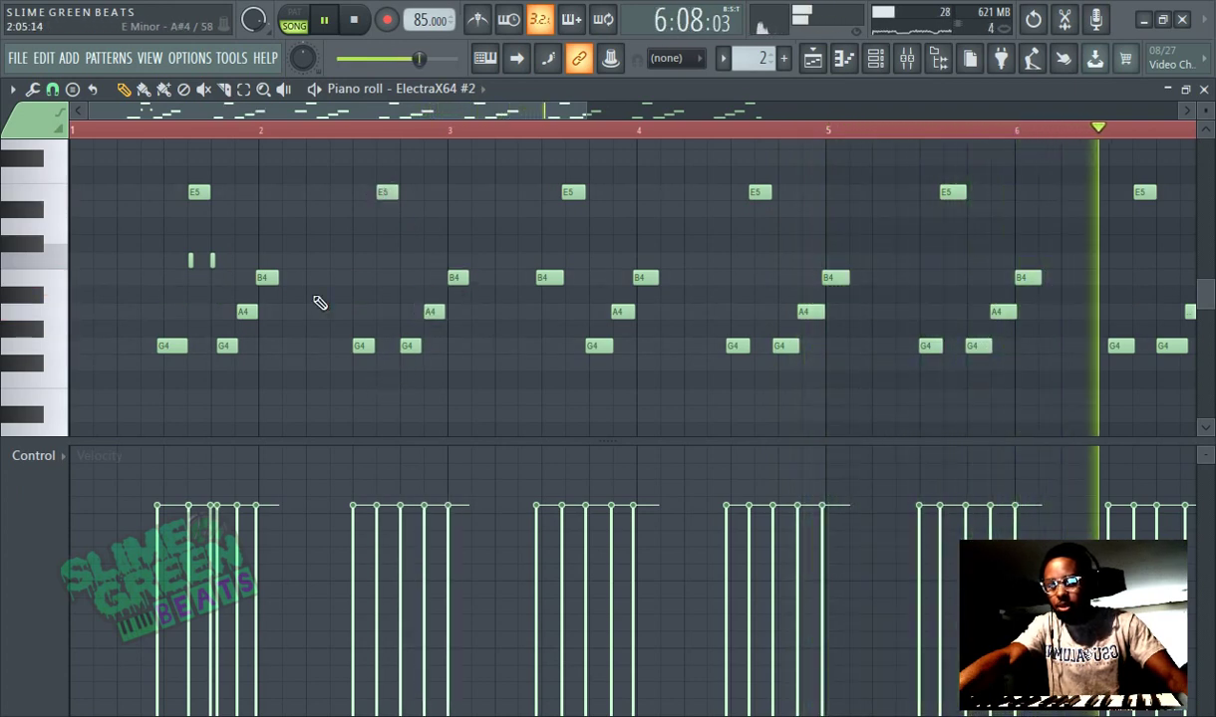
Step: Replace the first melody phrase with a copy of the corrected second phrase, starting on beat 3 of bar 1
{"action": "left_click_drag", "start_coordinate": [151, 172], "coordinate": [283, 370]}
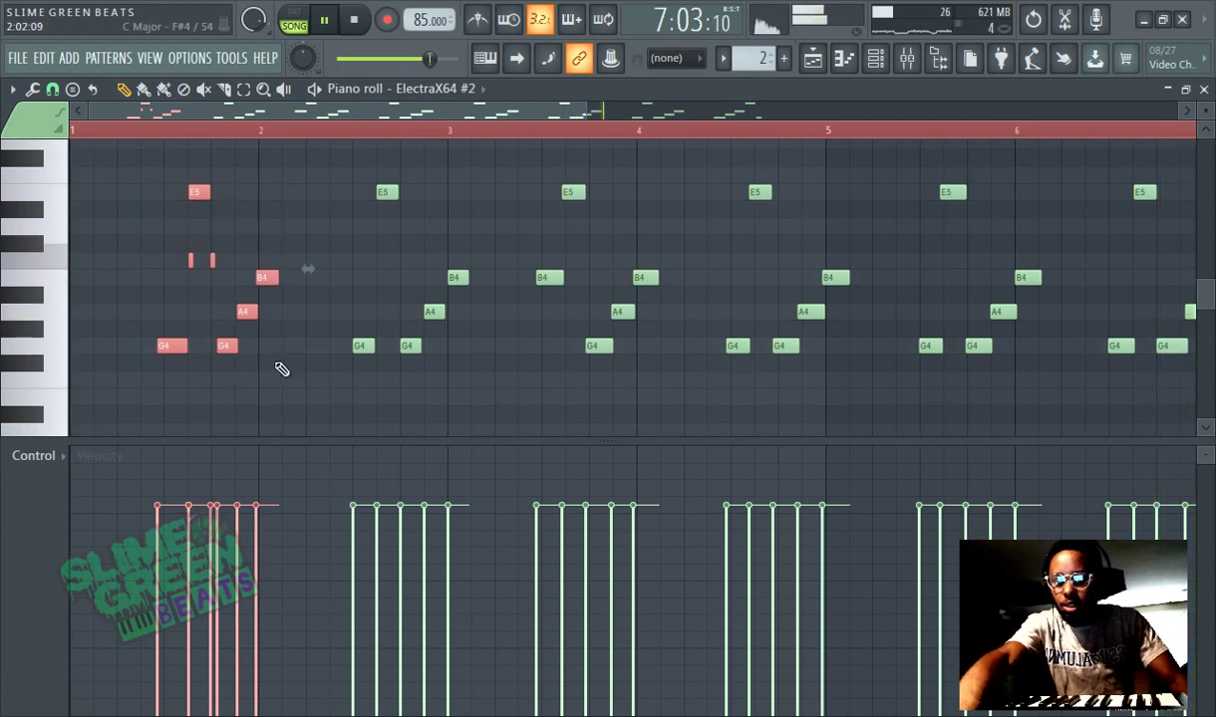
{"action": "key", "text": "Delete"}
{"action": "left_click", "coordinate": [387, 191]}
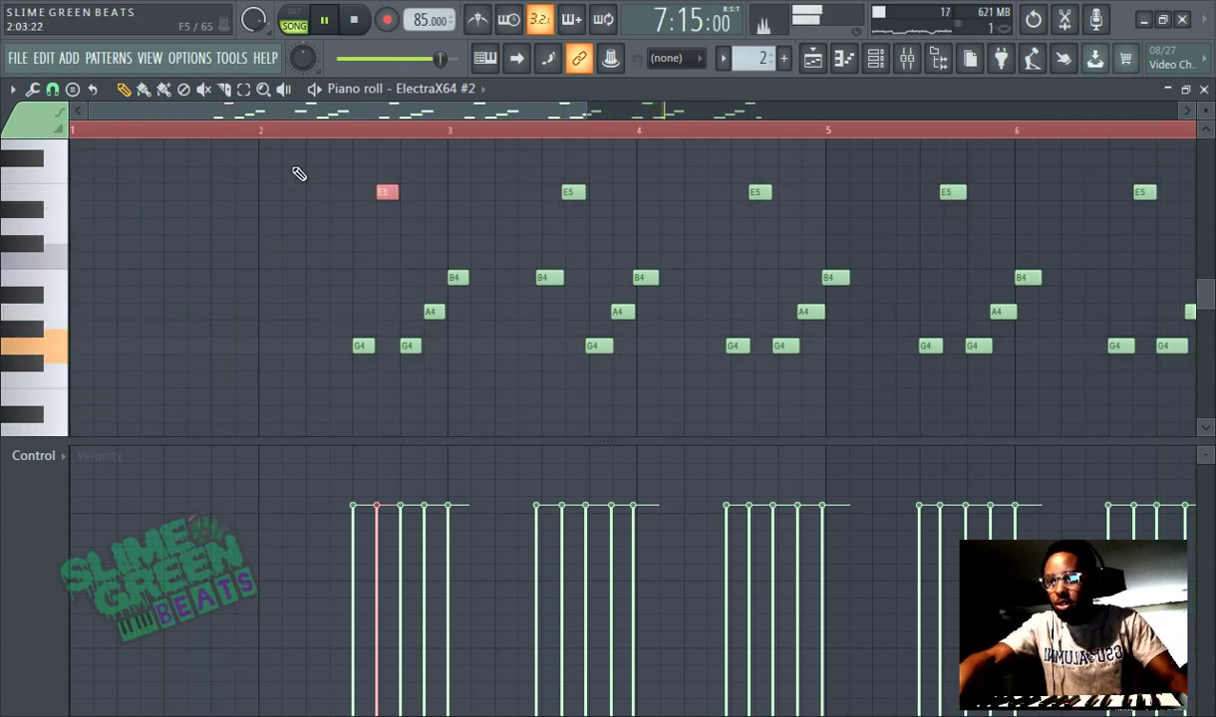
{"action": "left_click_drag", "start_coordinate": [292, 150], "coordinate": [450, 388]}
{"action": "left_click_drag", "start_coordinate": [359, 348], "coordinate": [55, 349]}
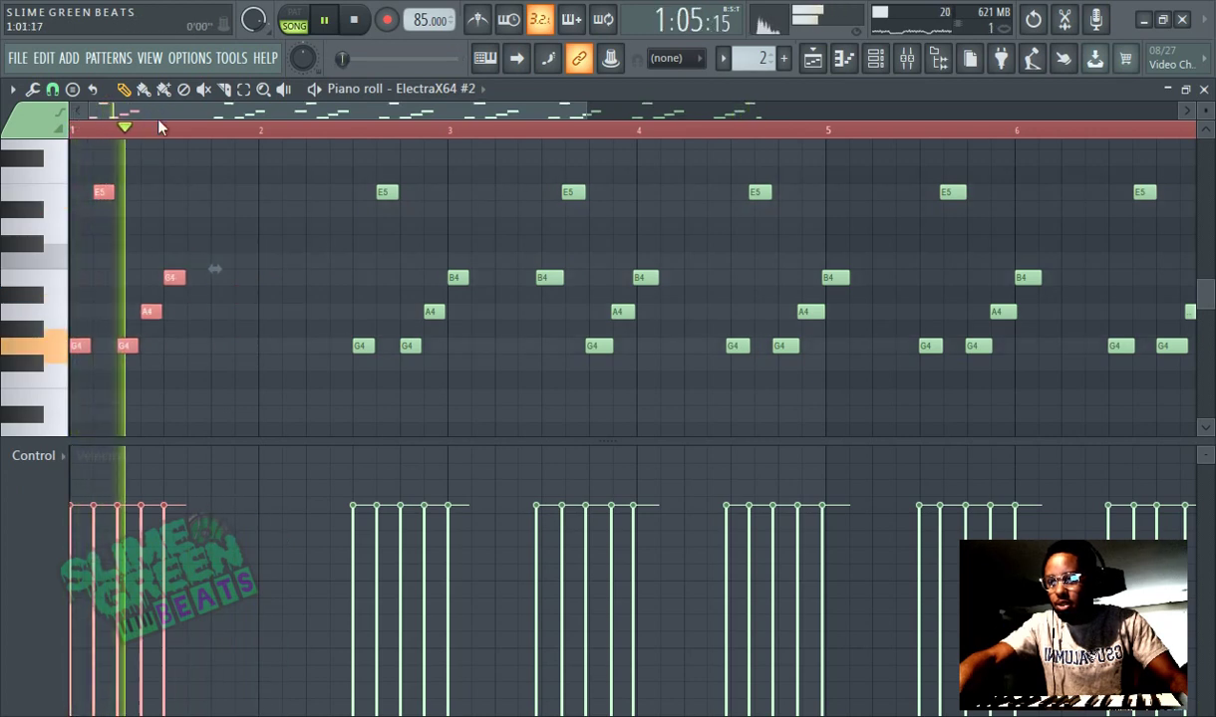
{"action": "left_click_drag", "start_coordinate": [79, 347], "coordinate": [172, 350]}
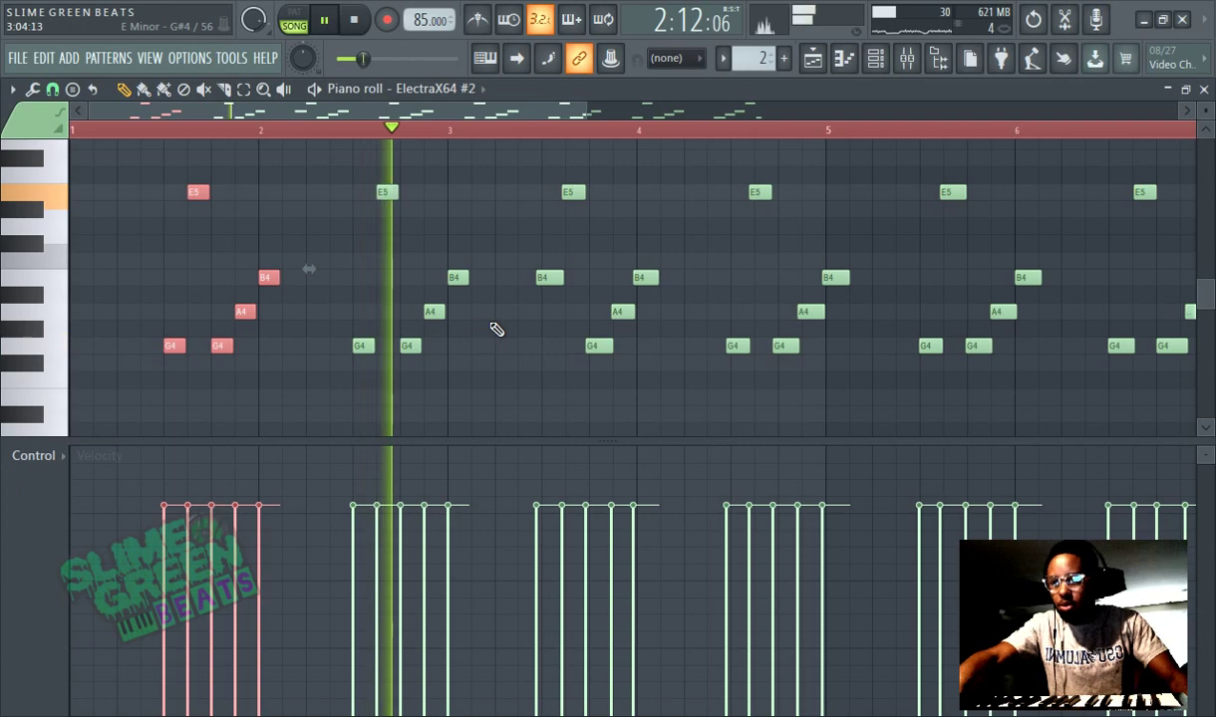
Step: Delete all melody notes after the second phrase
{"action": "scroll", "coordinate": [561, 238], "scroll_direction": "down", "scroll_amount": 3}
{"action": "left_click_drag", "start_coordinate": [266, 139], "coordinate": [802, 417]}
{"action": "key", "text": "Delete"}
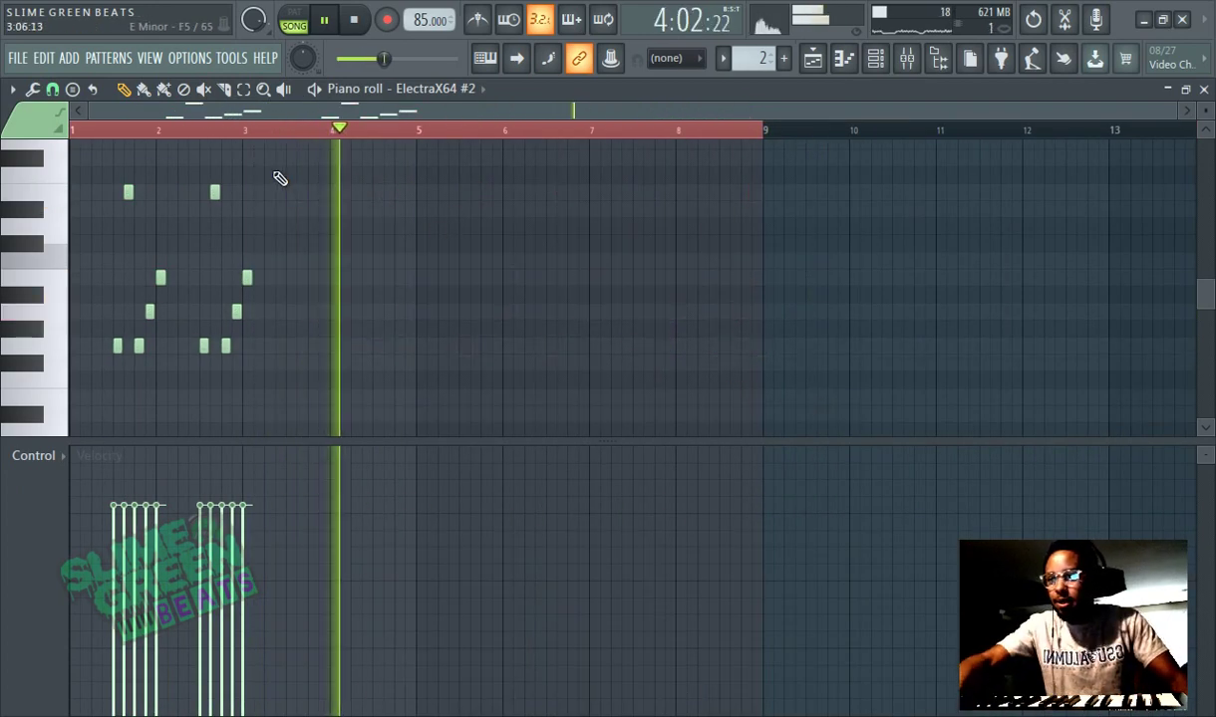
Step: Duplicate the melody of bars 1 and 2 into bars 3 and 4, and clear the time selection
{"action": "scroll", "coordinate": [277, 180], "scroll_direction": "up", "scroll_amount": 2}
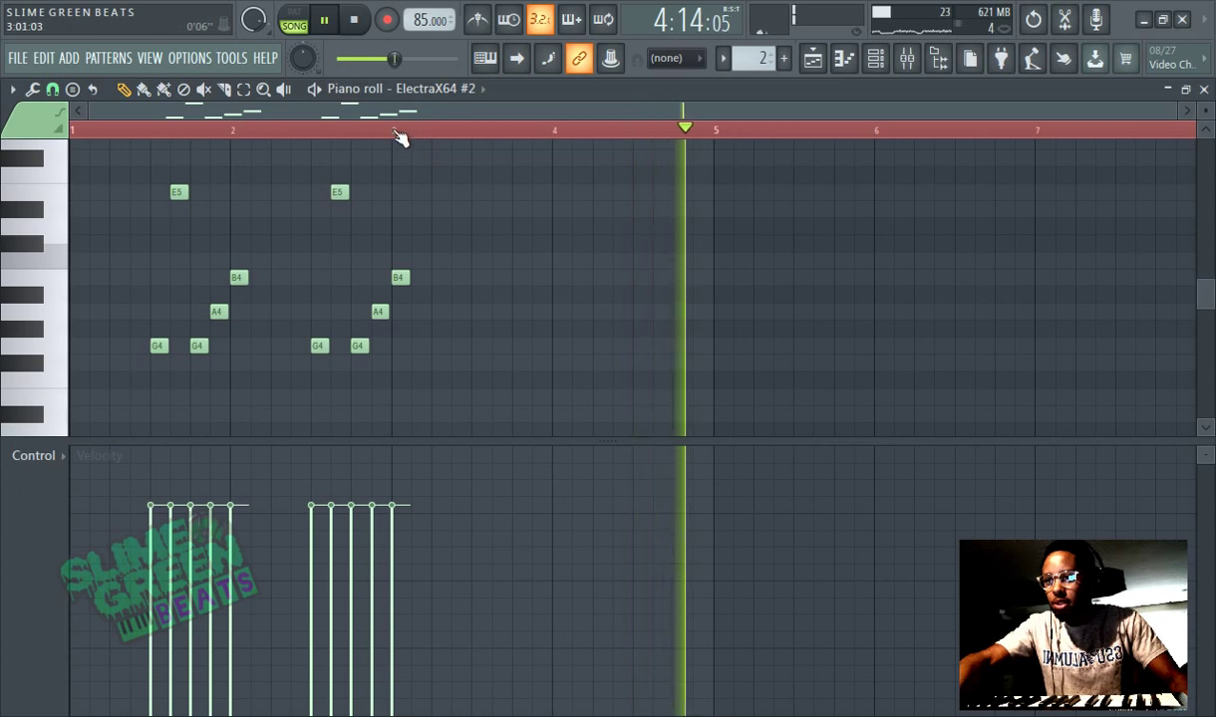
{"action": "left_click_drag", "start_coordinate": [390, 132], "coordinate": [71, 133]}
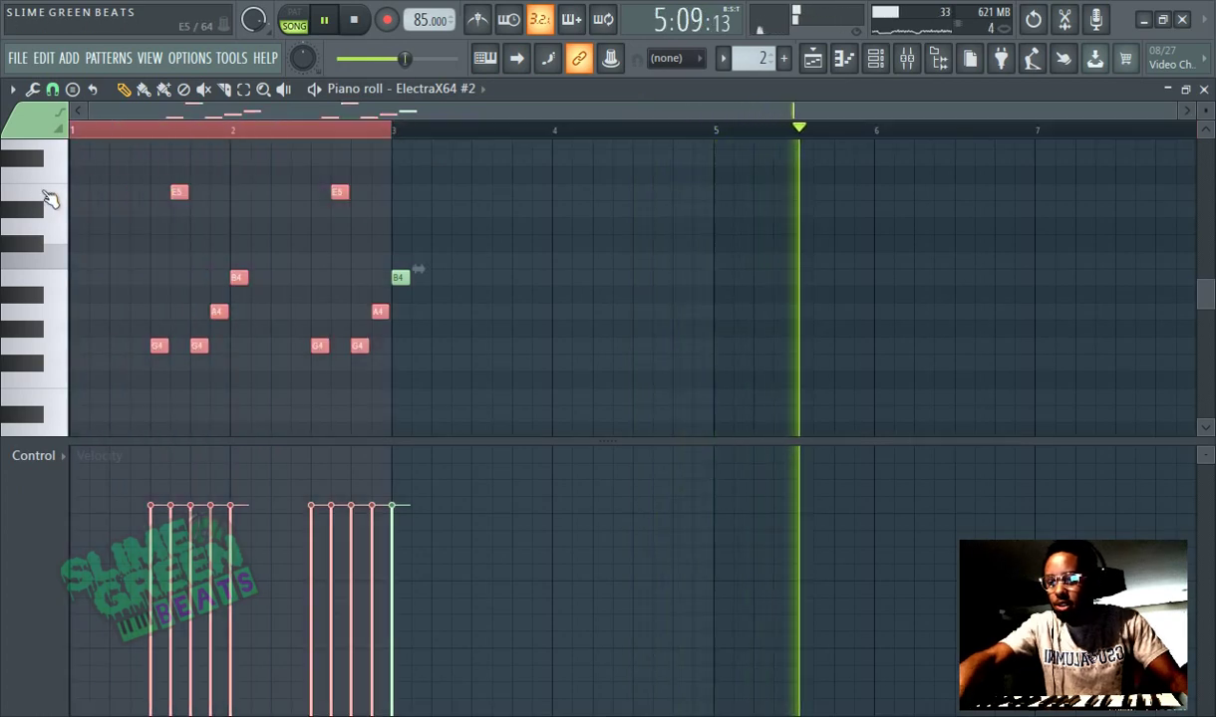
{"action": "key", "text": "ctrl+b"}
{"action": "scroll", "coordinate": [491, 236], "scroll_direction": "up", "scroll_amount": 2}
{"action": "scroll", "coordinate": [439, 223], "scroll_direction": "down", "scroll_amount": 3}
{"action": "left_click", "coordinate": [109, 132]}
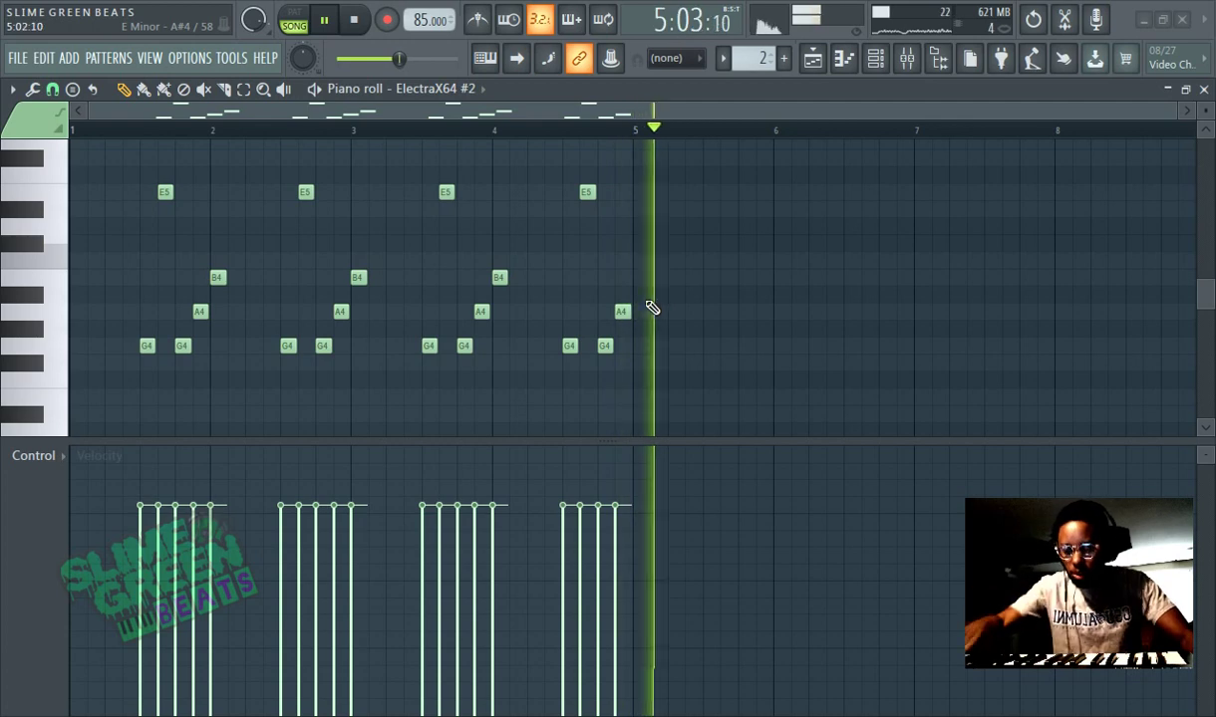
Step: Select the whole four-bar melody and duplicate it into bars 5 to 8
{"action": "key", "text": "ctrl+a"}
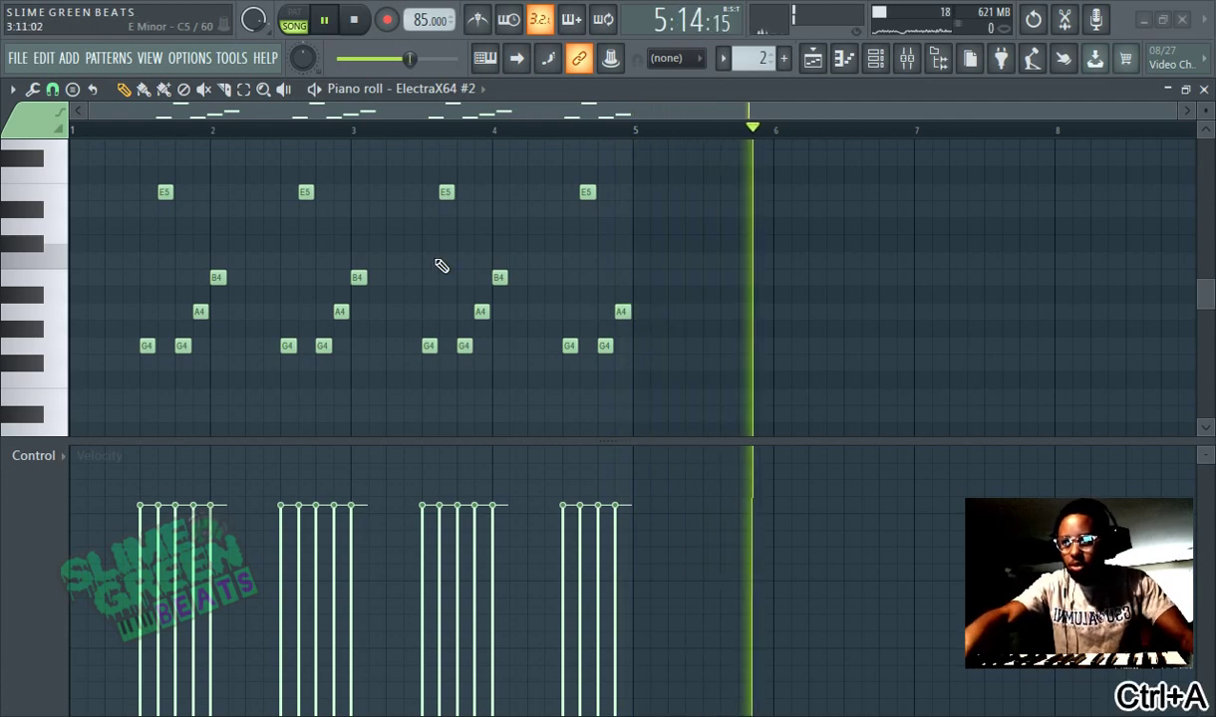
{"action": "key", "text": "ctrl+a"}
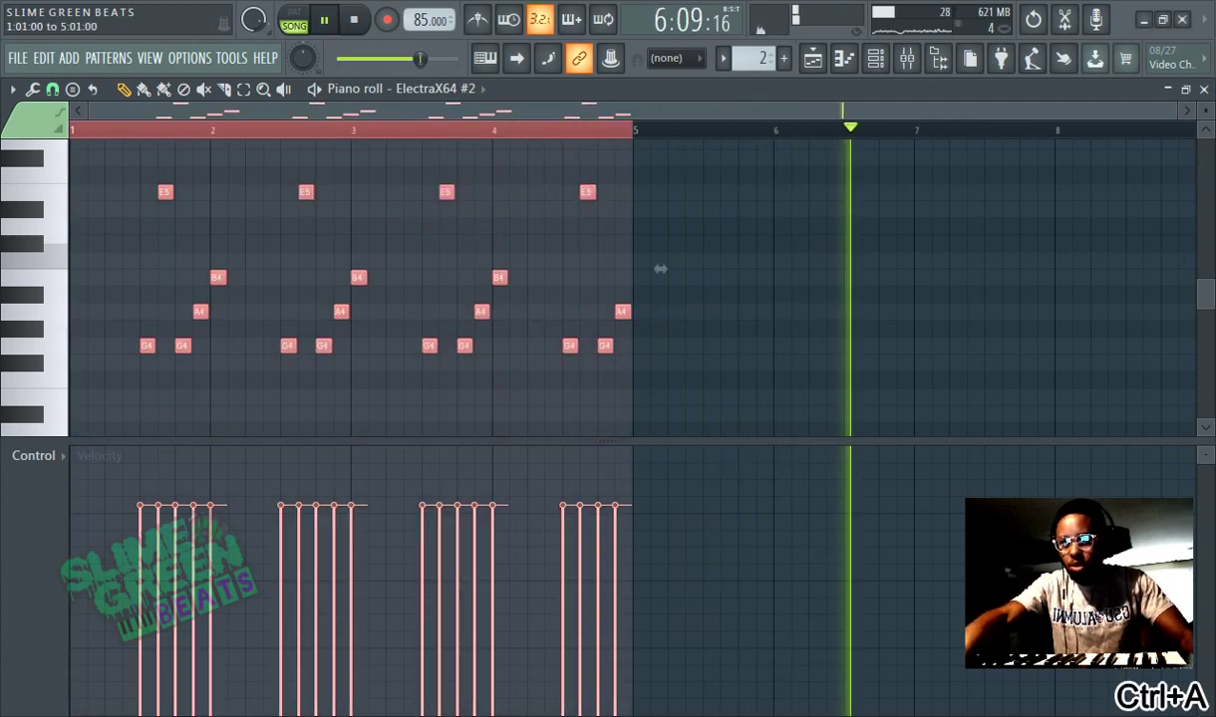
{"action": "key", "text": "ctrl+b"}
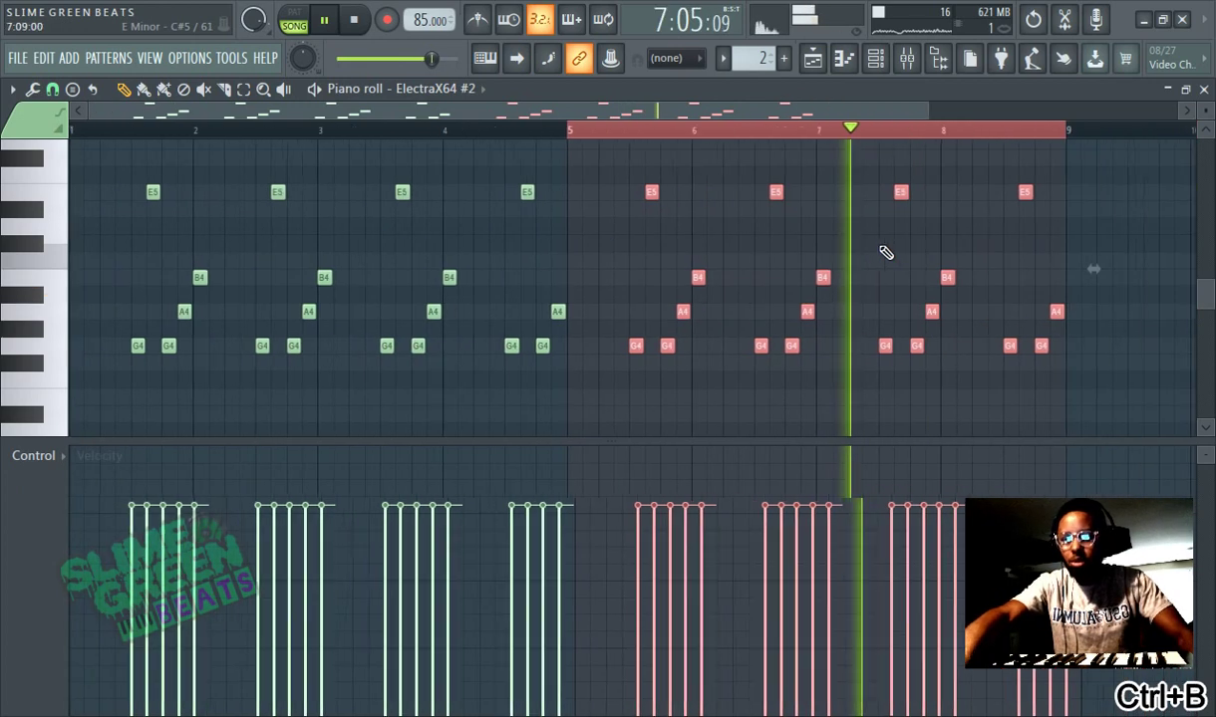
Step: Vary bar 8 by adding a B4 before its first G4 and lowering the final A4 to G4, and clear the selection
{"action": "scroll", "coordinate": [880, 254], "scroll_direction": "up", "scroll_amount": 2}
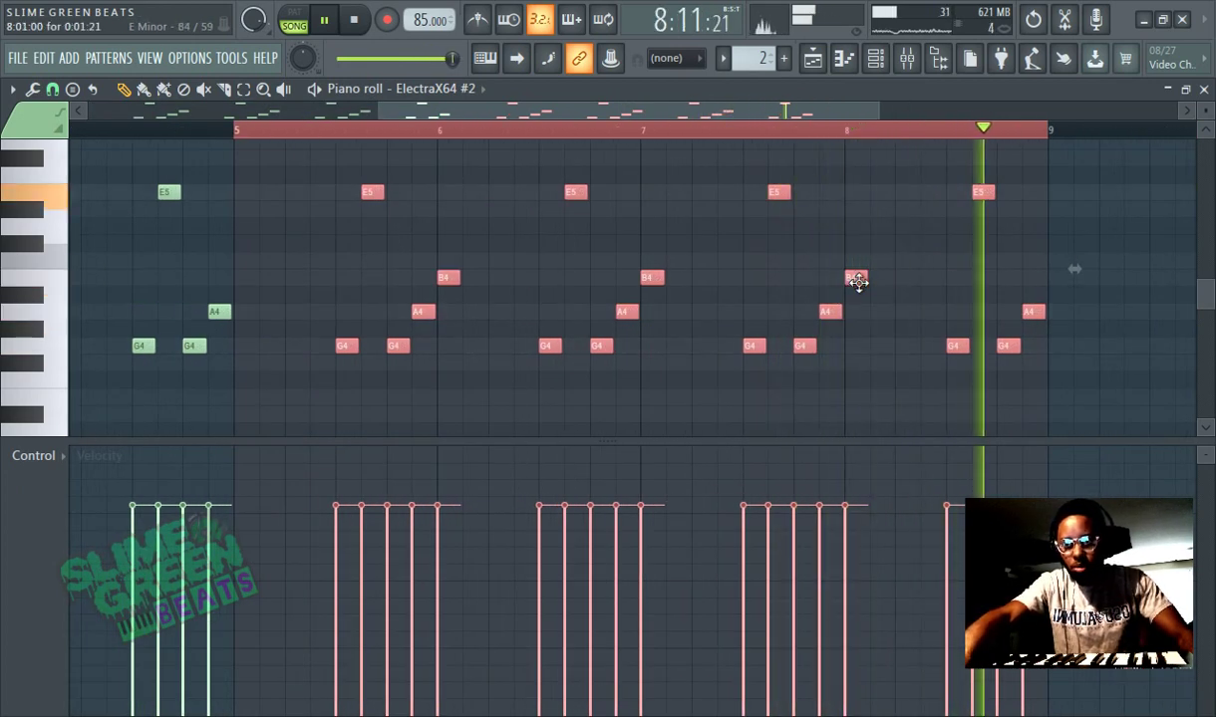
{"action": "left_click", "coordinate": [930, 282]}
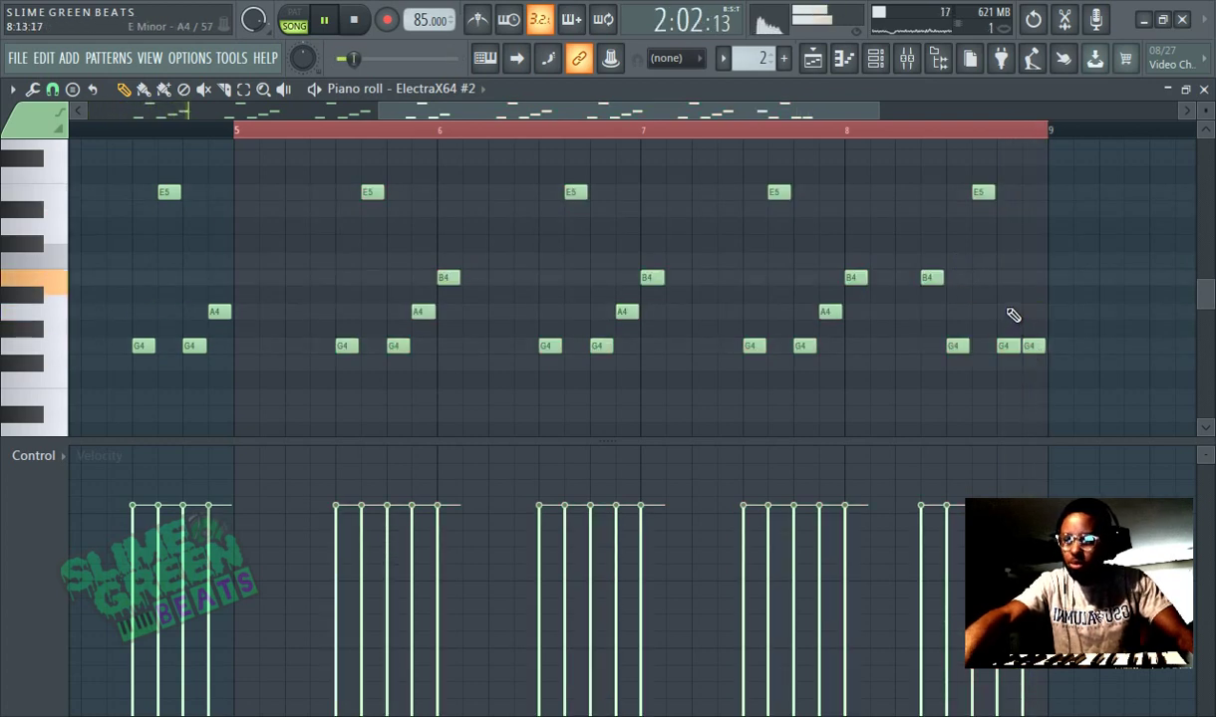
{"action": "key", "text": "ctrl+d"}
Step: Set the global snap to Beat and clone the ElectraX64 #2 channel
{"action": "left_click", "coordinate": [878, 62]}
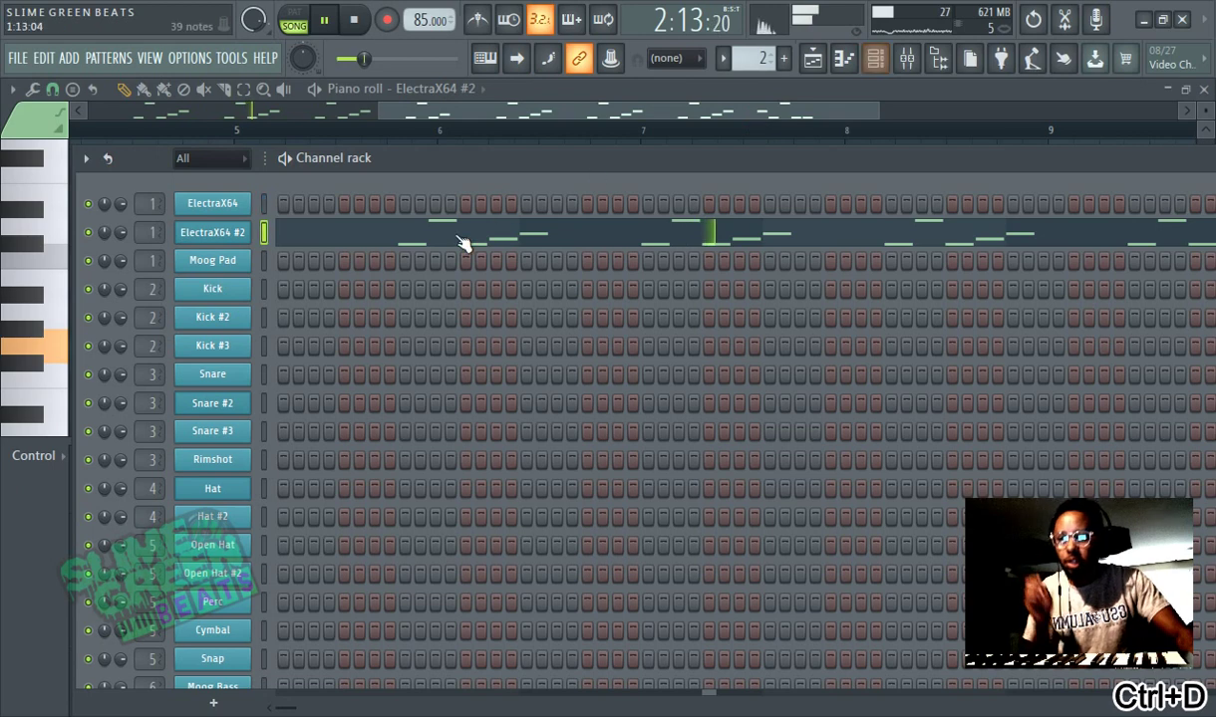
{"action": "left_click", "coordinate": [679, 59]}
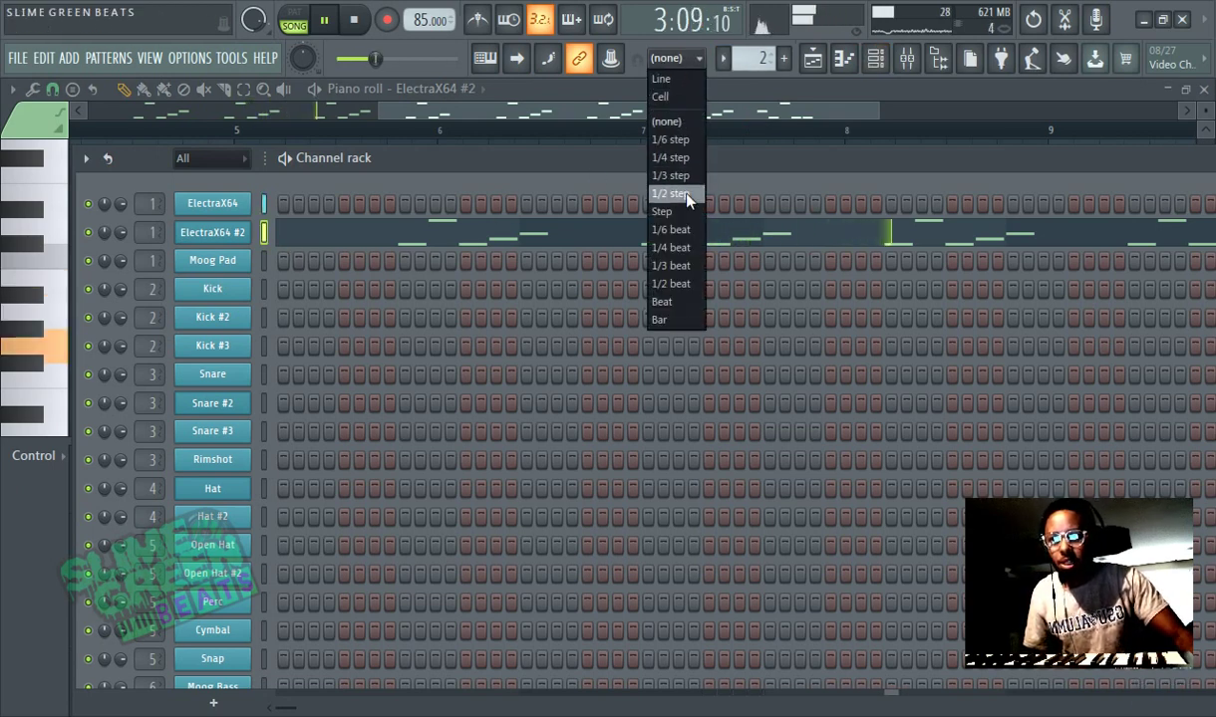
{"action": "left_click", "coordinate": [662, 301]}
{"action": "right_click", "coordinate": [207, 234]}
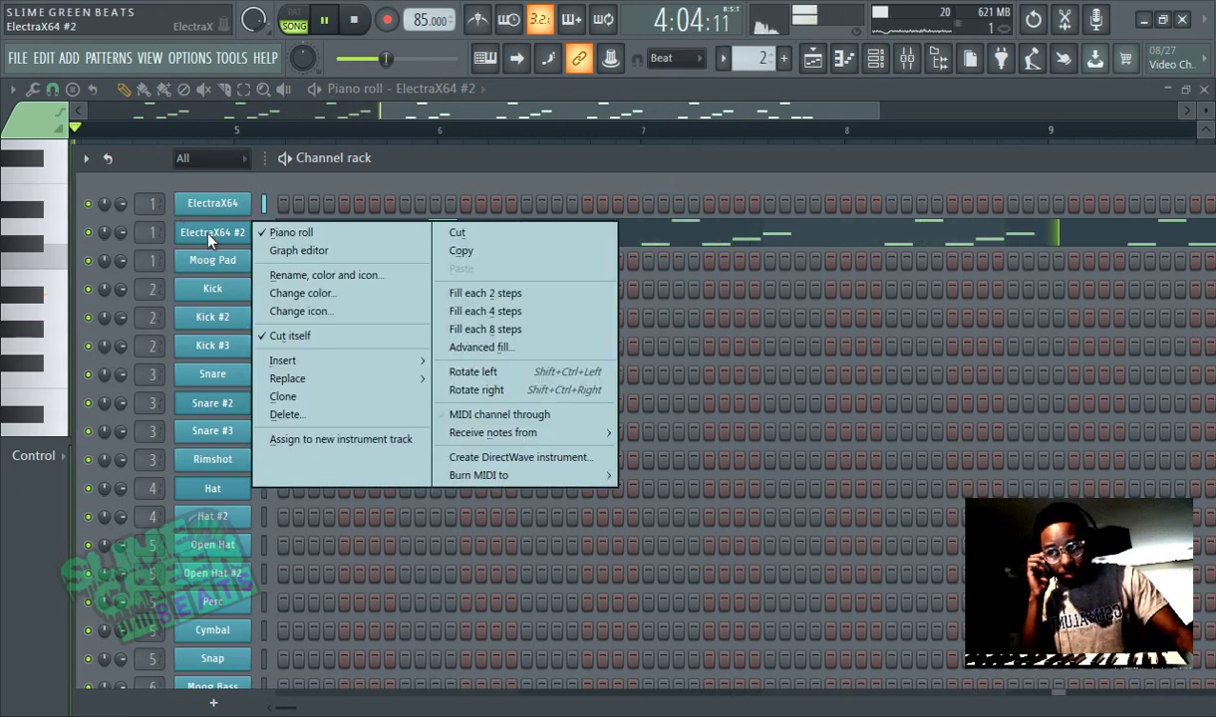
{"action": "left_click", "coordinate": [337, 396]}
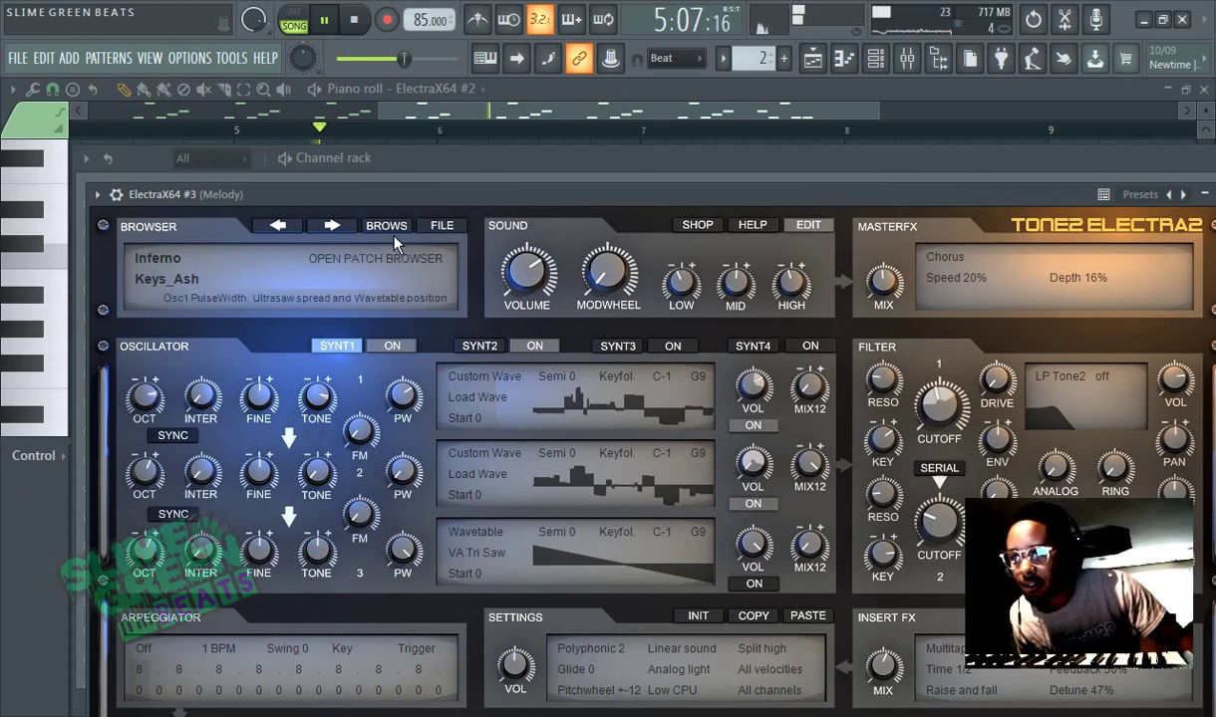
Step: Audition bell, keys and pad patches from the Inferno bank in ElectraX64 #3, and load Pluck_Heat
{"action": "left_click", "coordinate": [395, 237]}
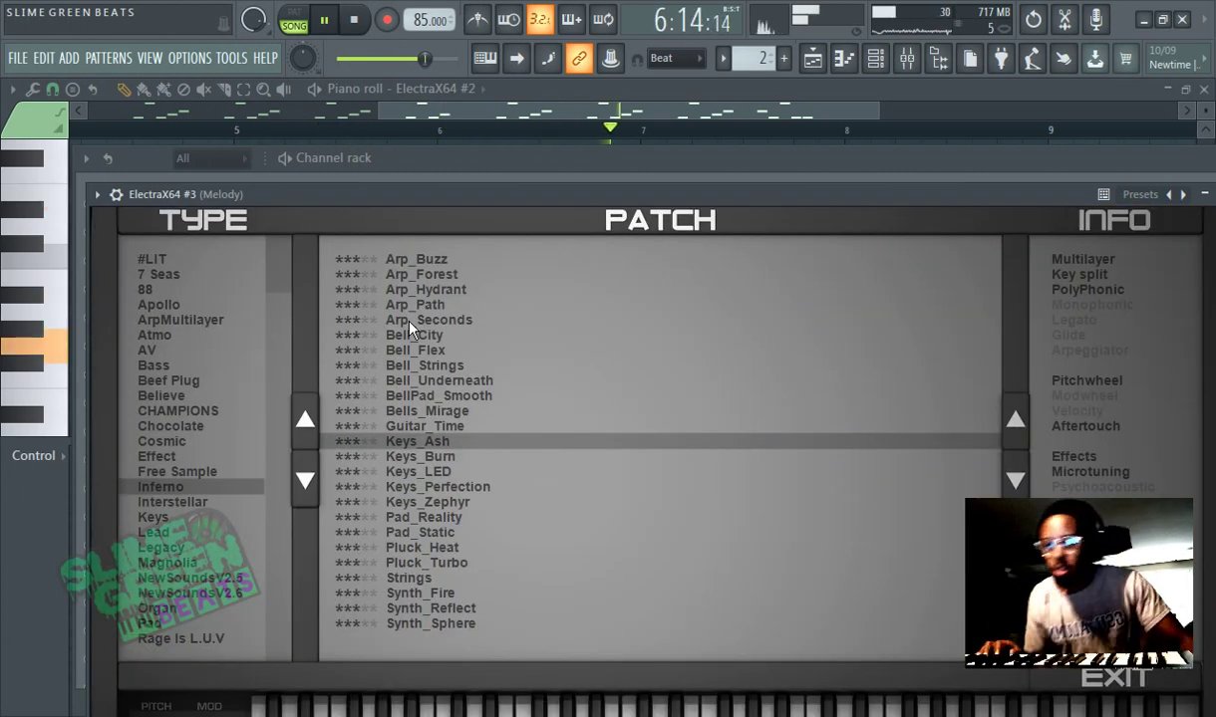
{"action": "left_click", "coordinate": [446, 350]}
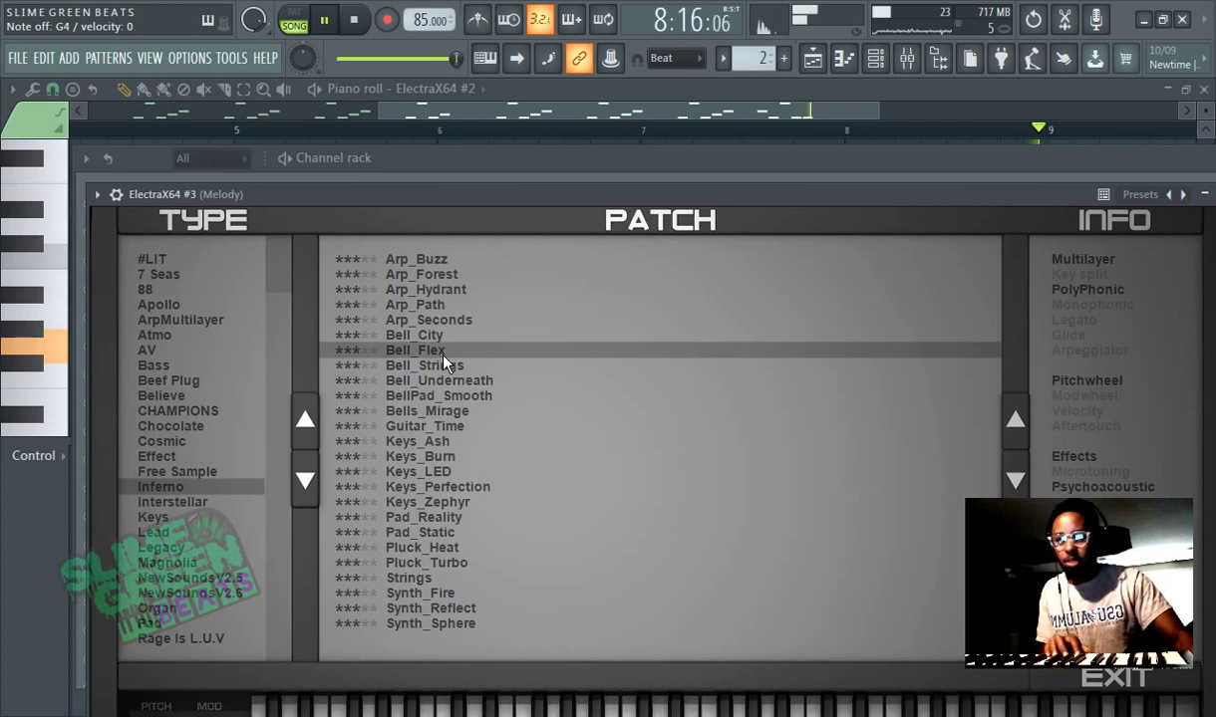
{"action": "left_click", "coordinate": [429, 337]}
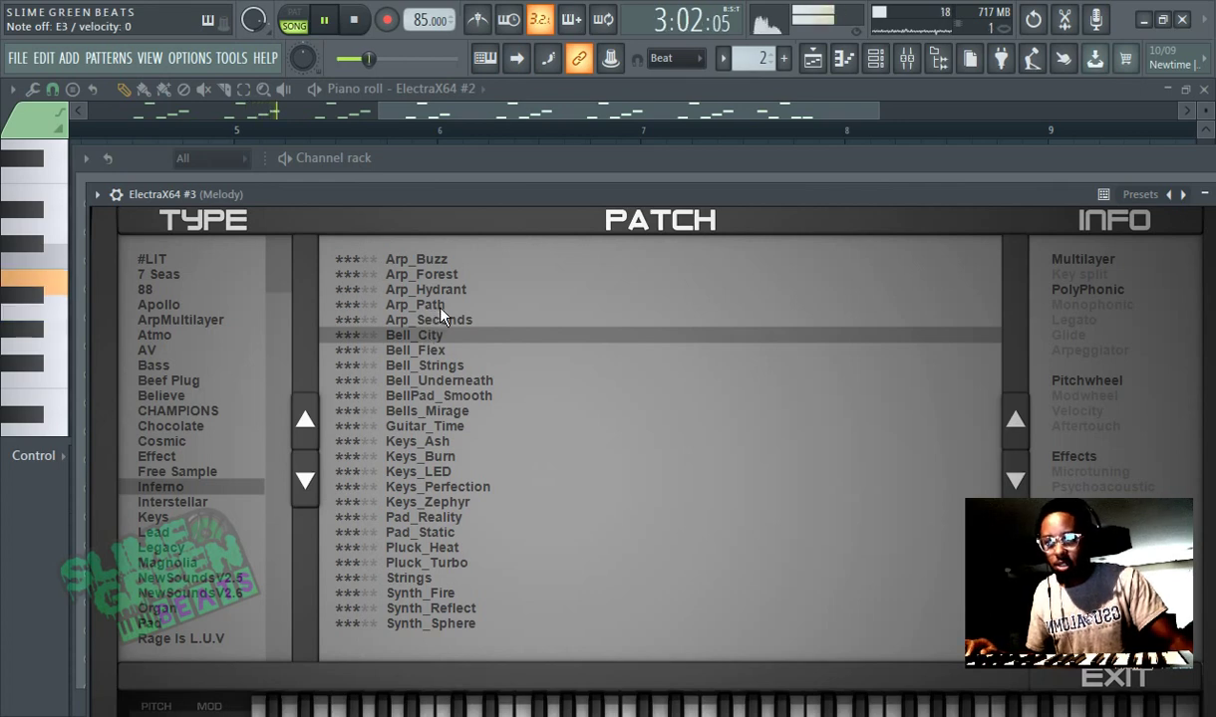
{"action": "left_click", "coordinate": [447, 471]}
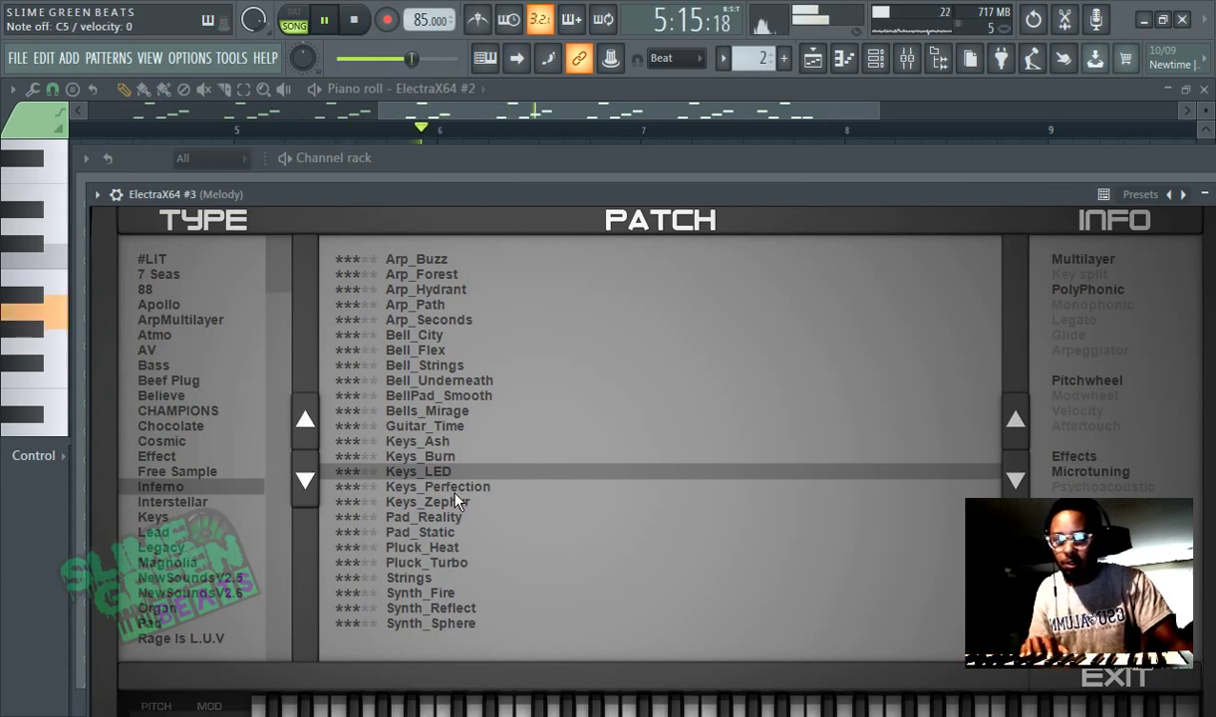
{"action": "left_click", "coordinate": [455, 503]}
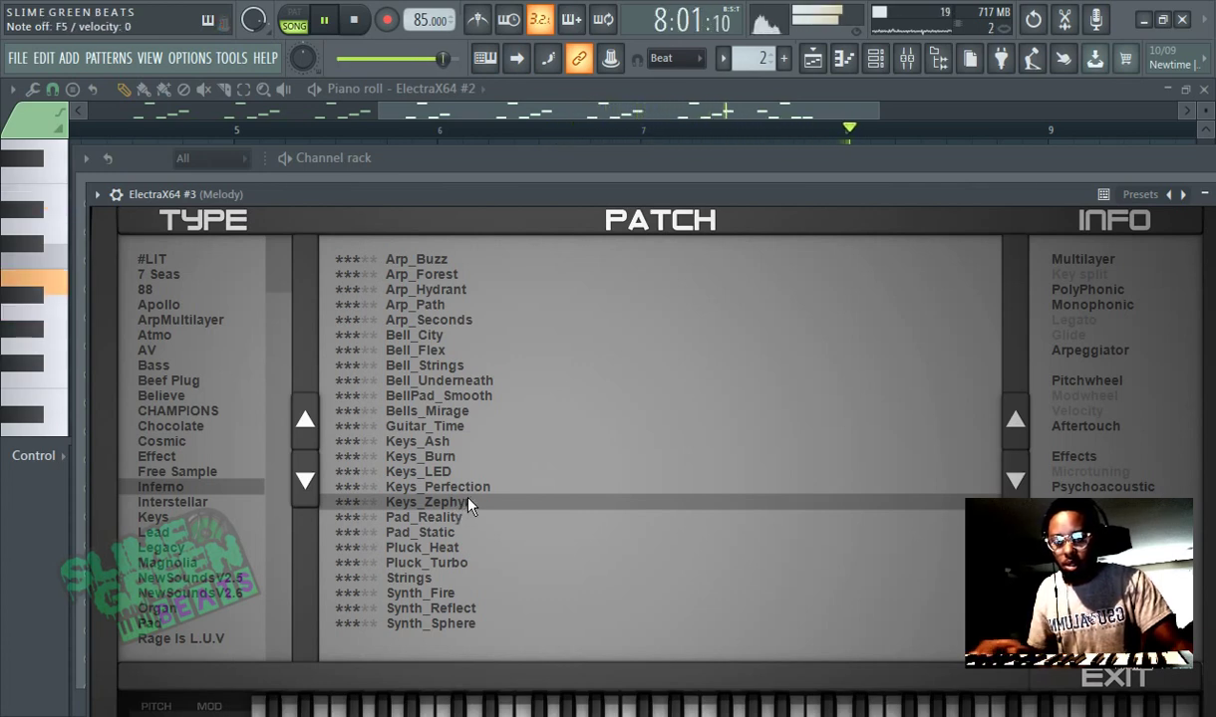
{"action": "left_click", "coordinate": [452, 534]}
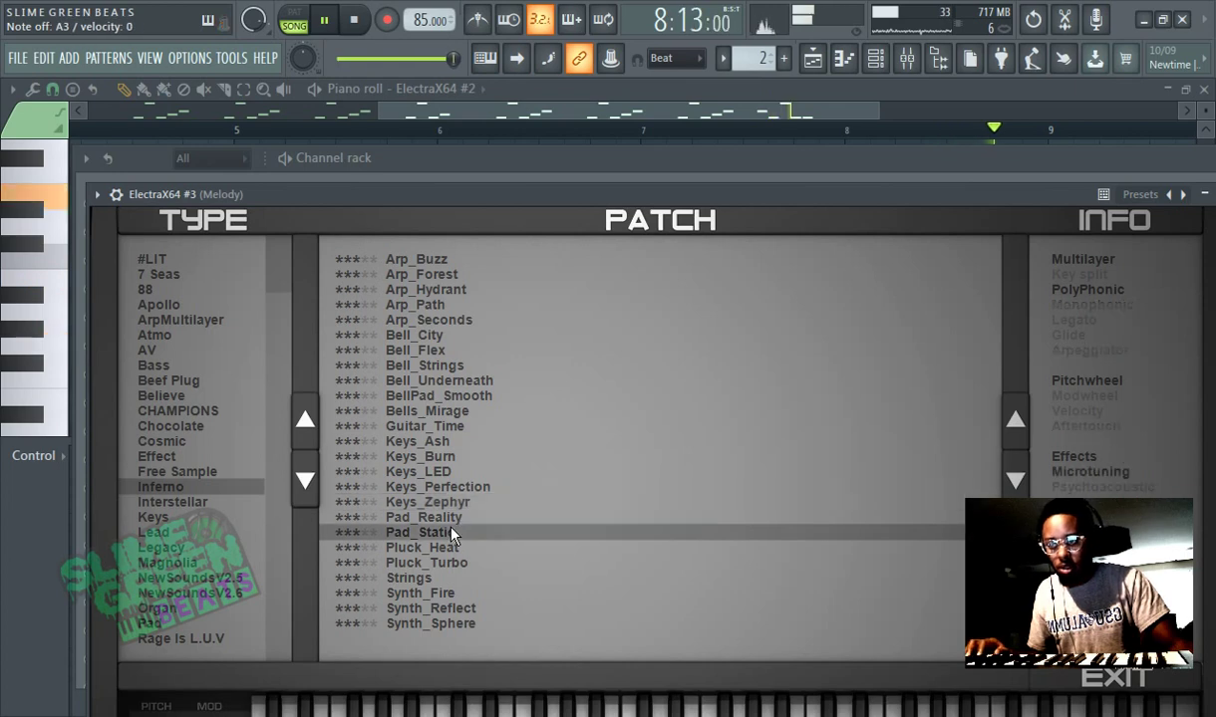
{"action": "left_click", "coordinate": [455, 520]}
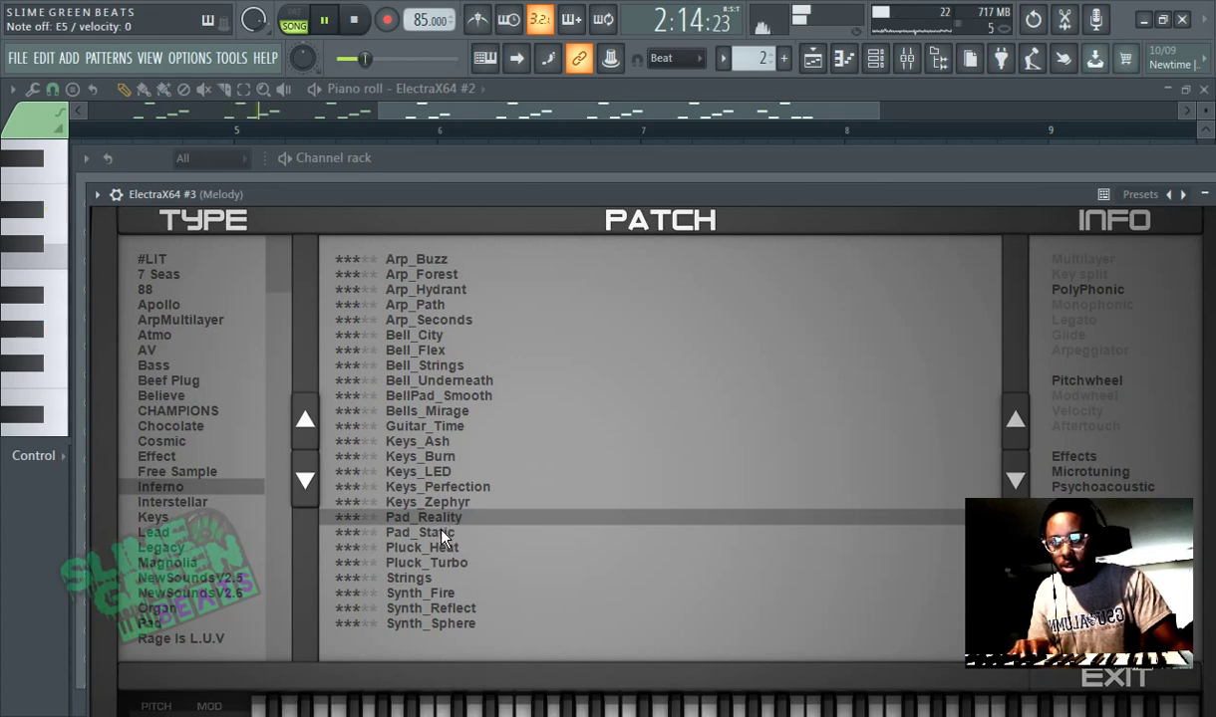
{"action": "left_click", "coordinate": [432, 548]}
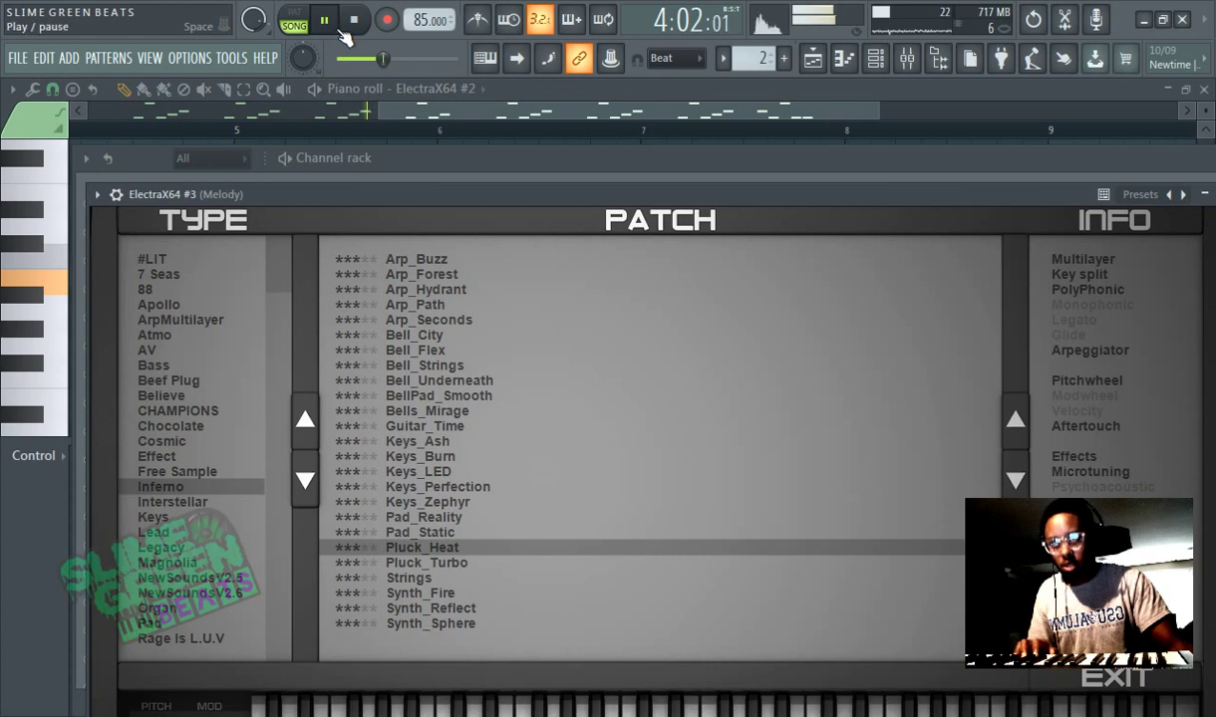
Step: Create pattern 3 with its default name and open the Pattern 3 clip on Track 3 for note editing
{"action": "left_click", "coordinate": [784, 59]}
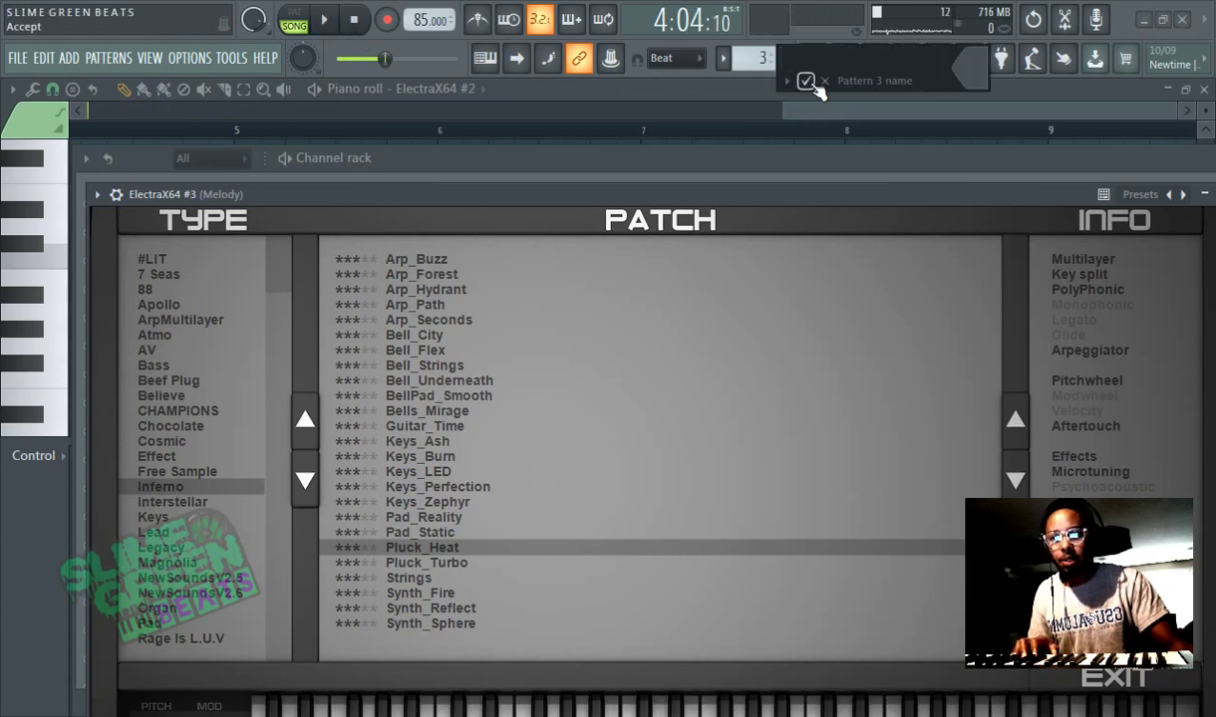
{"action": "left_click", "coordinate": [812, 60]}
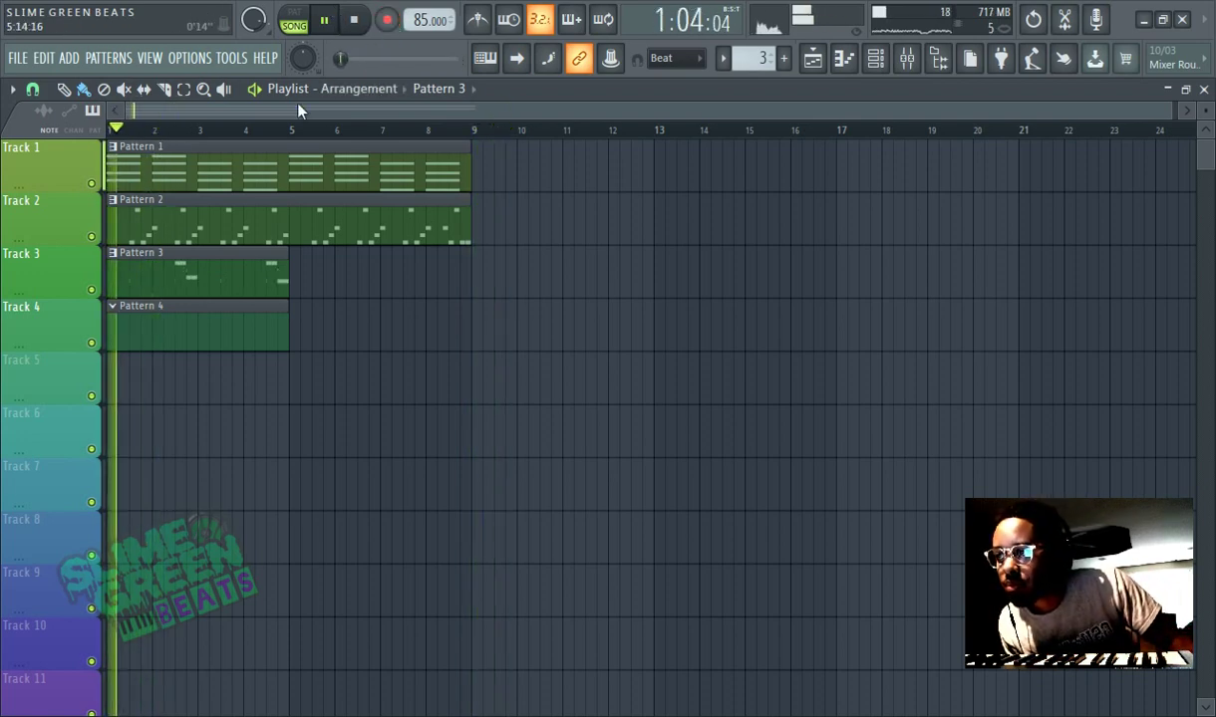
{"action": "double_click", "coordinate": [167, 277]}
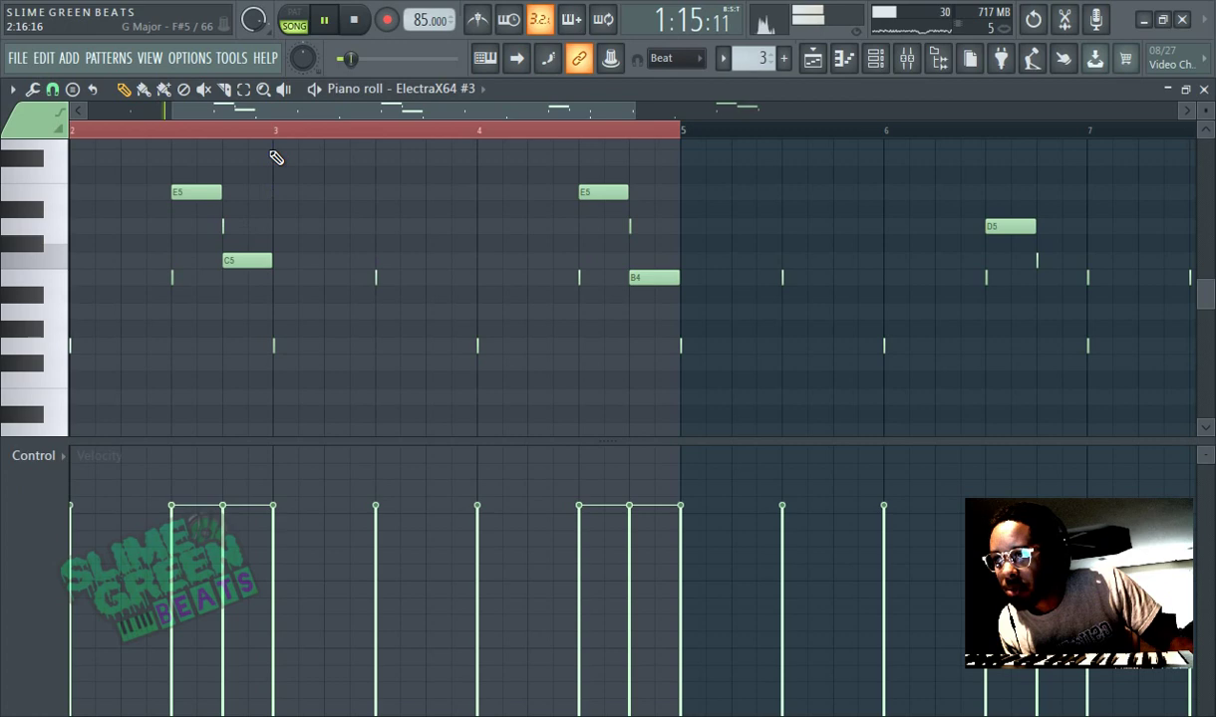
Step: Trim the starts of the long E5 and C5 notes in bar 2 so each lasts half a beat
{"action": "scroll", "coordinate": [267, 115], "scroll_direction": "left", "scroll_amount": 2}
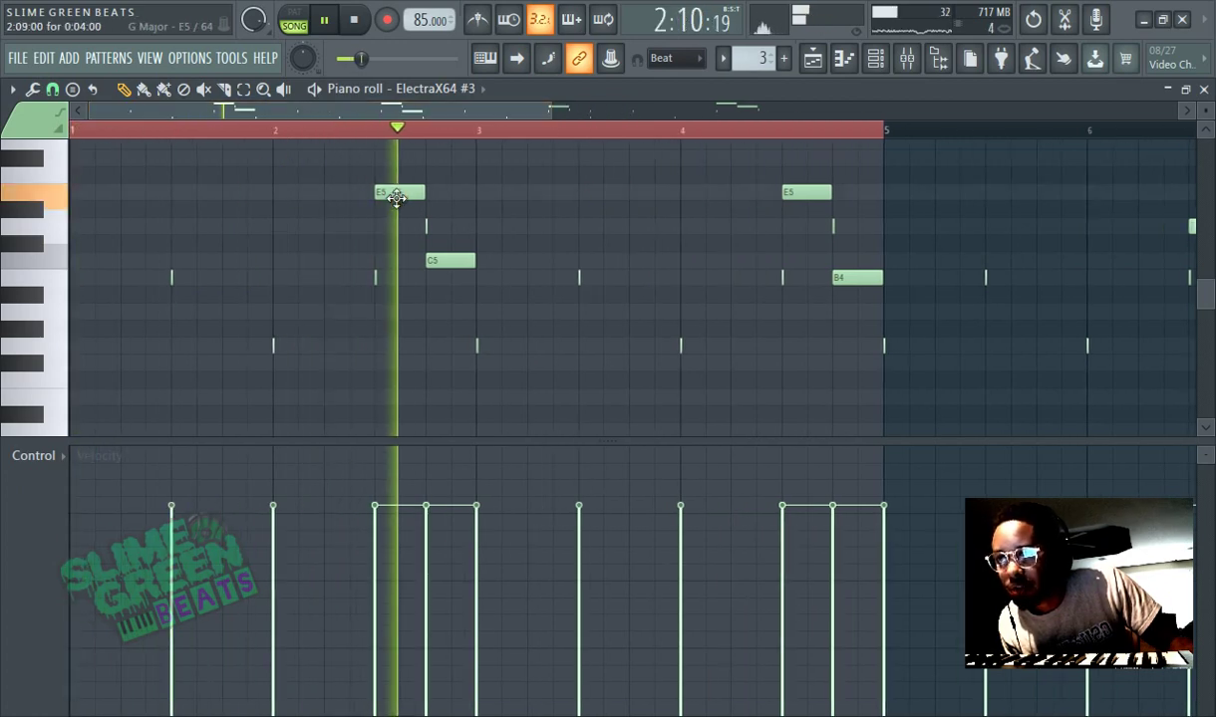
{"action": "left_click", "coordinate": [396, 198]}
{"action": "mouse_move", "coordinate": [398, 202]}
{"action": "left_mouse_down"}
{"action": "mouse_move", "coordinate": [429, 203]}
{"action": "mouse_move", "coordinate": [419, 192]}
{"action": "left_mouse_up"}
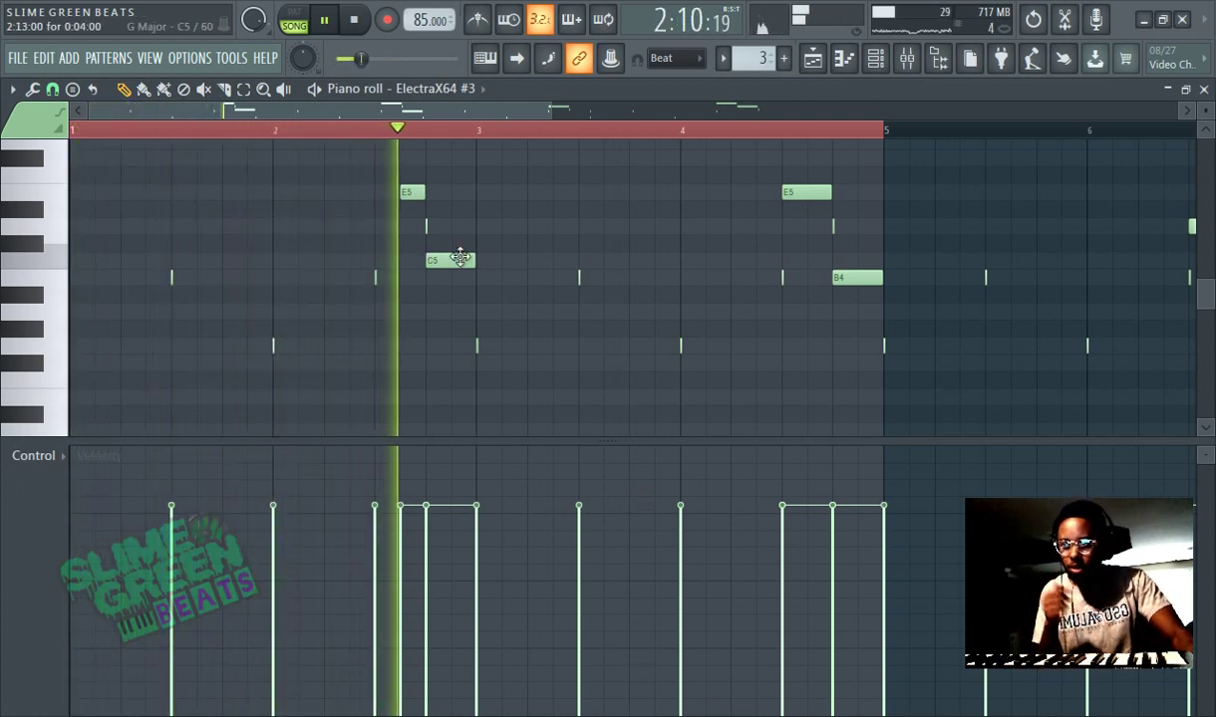
{"action": "left_click_drag", "start_coordinate": [440, 263], "coordinate": [465, 261]}
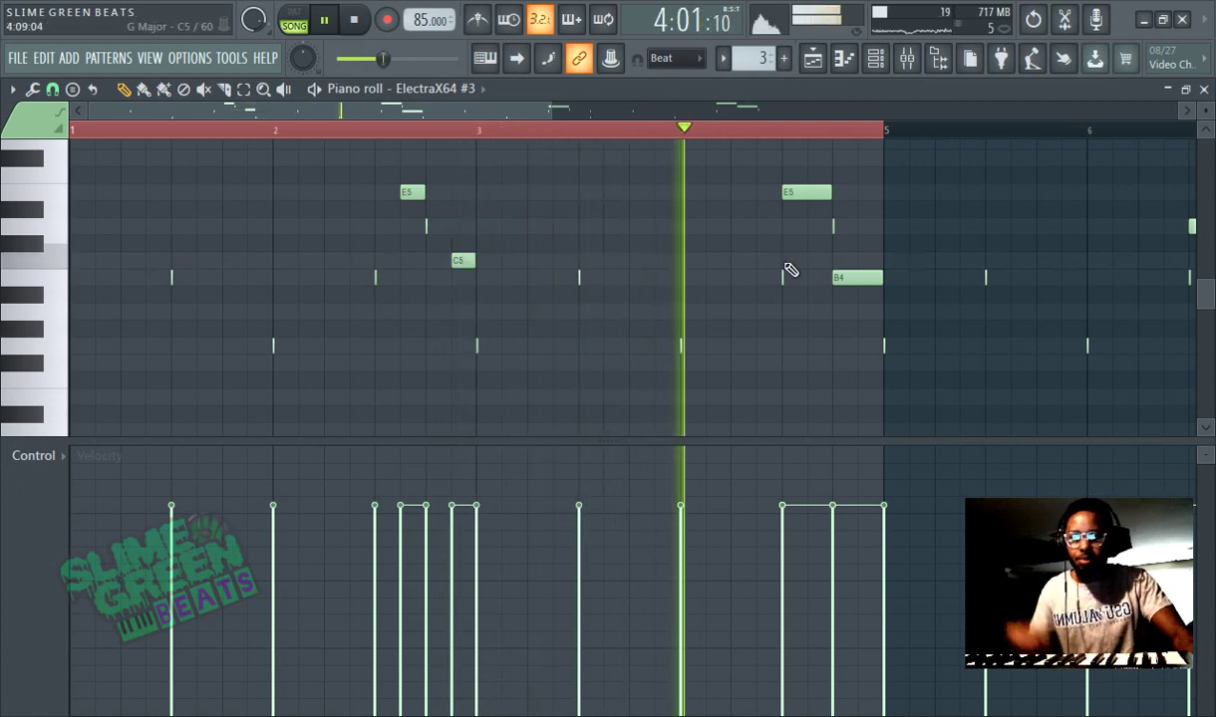
Step: Delete the recorded pluck notes in bars 3 and 4, including the G4 at the start of bar 5
{"action": "scroll", "coordinate": [835, 240], "scroll_direction": "down", "scroll_amount": 3}
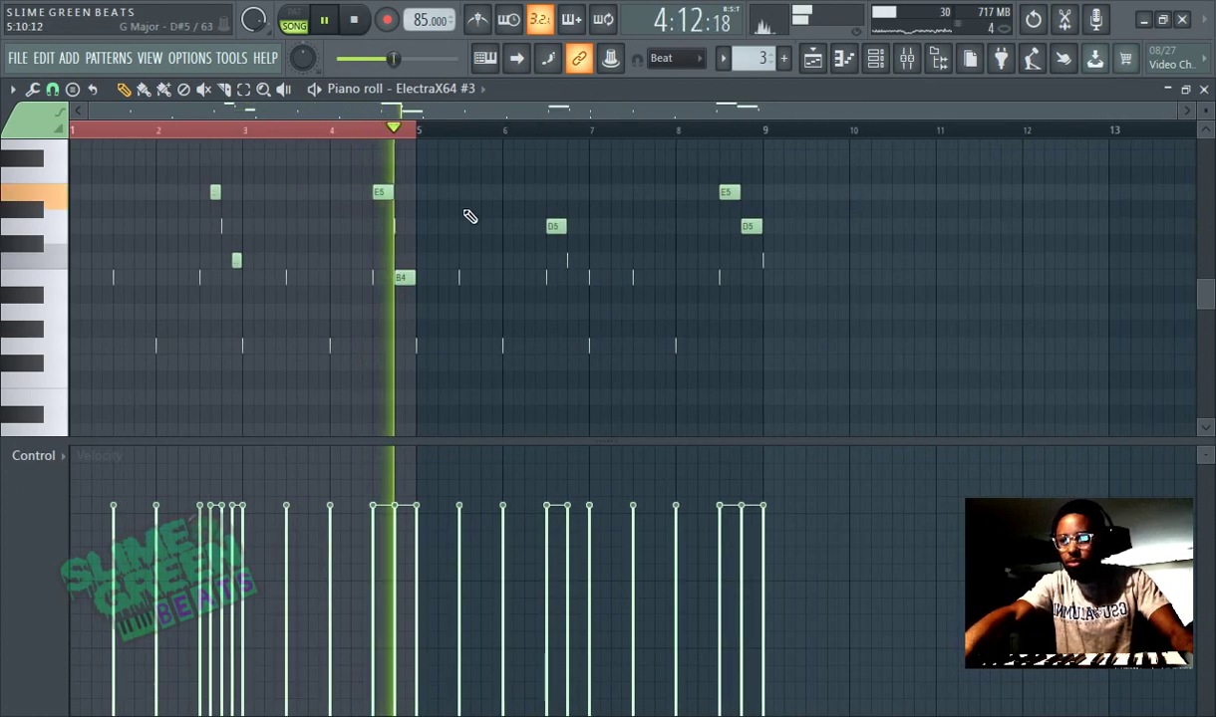
{"action": "scroll", "coordinate": [479, 213], "scroll_direction": "up", "scroll_amount": 3}
{"action": "left_click_drag", "start_coordinate": [357, 321], "coordinate": [357, 321]}
{"action": "left_click_drag", "start_coordinate": [163, 169], "coordinate": [370, 369]}
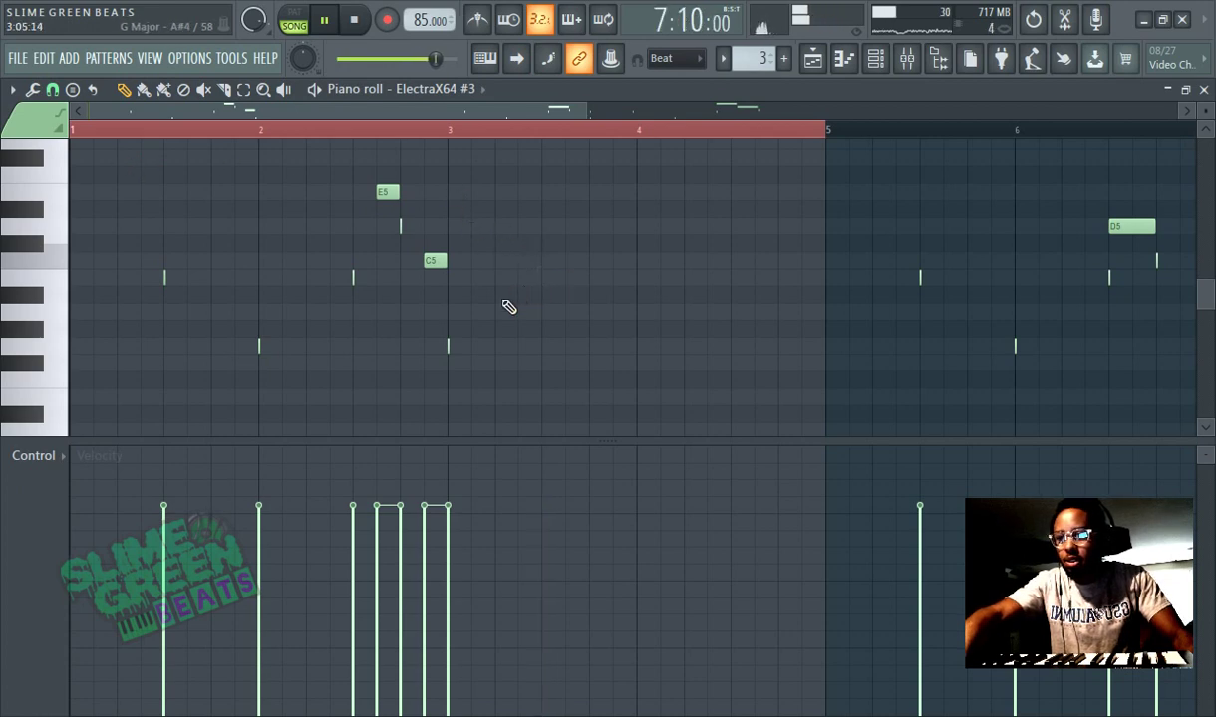
Step: Duplicate the pluck phrase of bars 1 and 2 into bars 3 and 4, and remove the copied G4 at bar 5
{"action": "left_click_drag", "start_coordinate": [108, 144], "coordinate": [500, 386]}
{"action": "key", "text": "ctrl+b"}
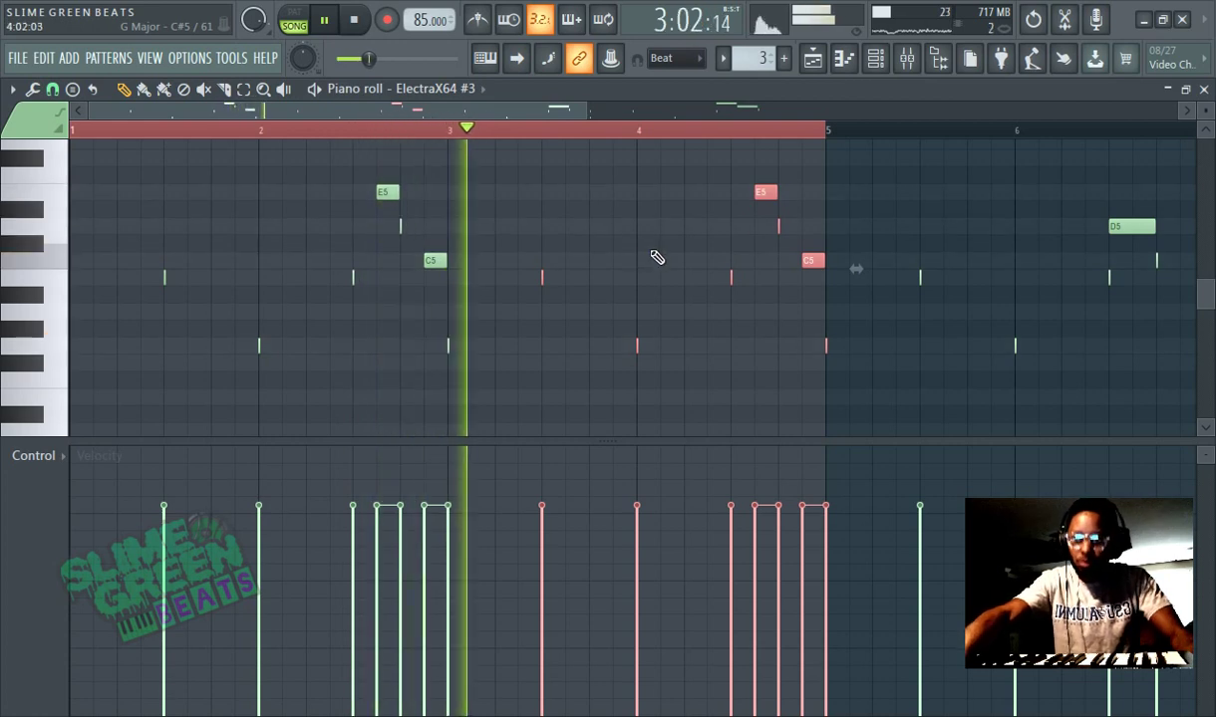
{"action": "scroll", "coordinate": [847, 269], "scroll_direction": "right", "scroll_amount": 5}
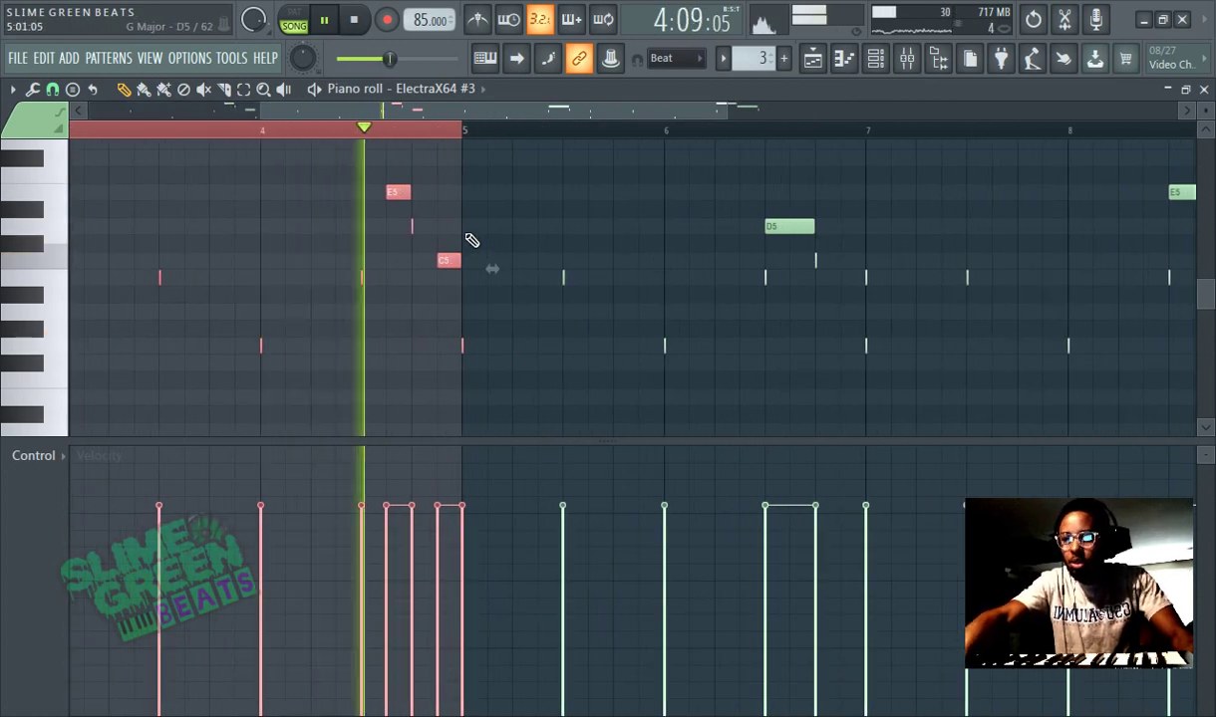
{"action": "left_click", "coordinate": [468, 350]}
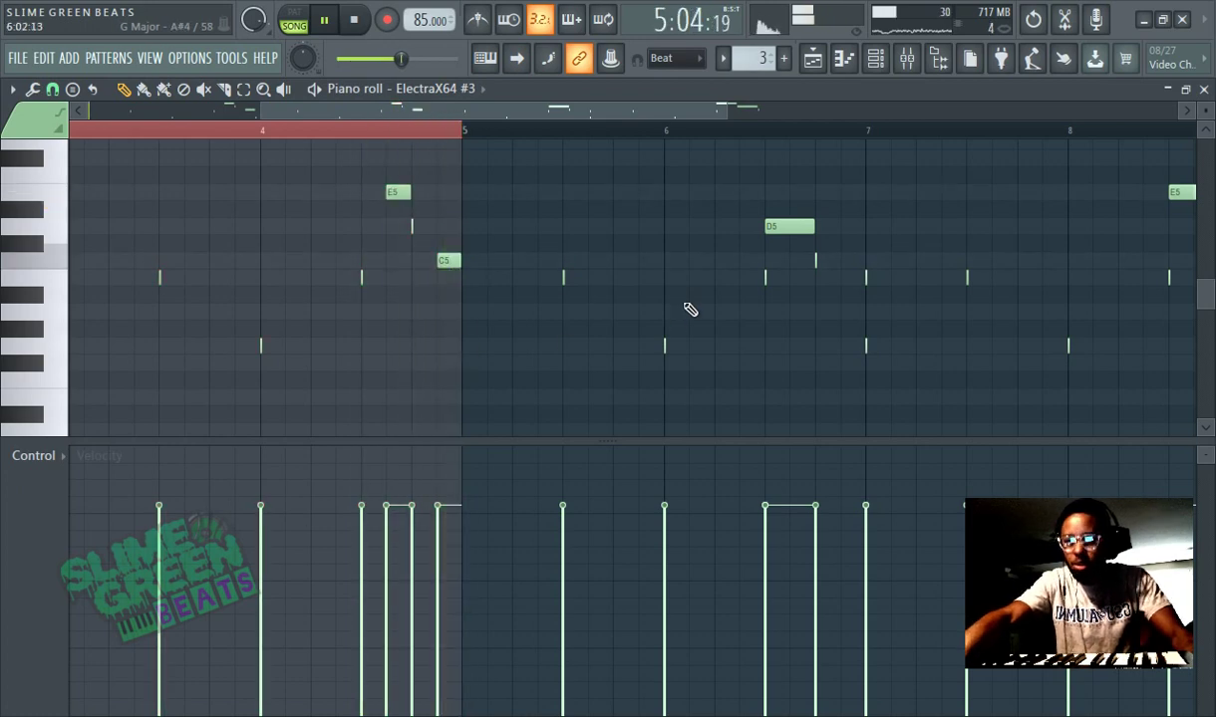
Step: Extend the Pattern 3 clip on Track 3 to the end of bar 8
{"action": "scroll", "coordinate": [618, 229], "scroll_direction": "down", "scroll_amount": 3, "text": "ctrl"}
{"action": "scroll", "coordinate": [518, 180], "scroll_direction": "up", "scroll_amount": 1}
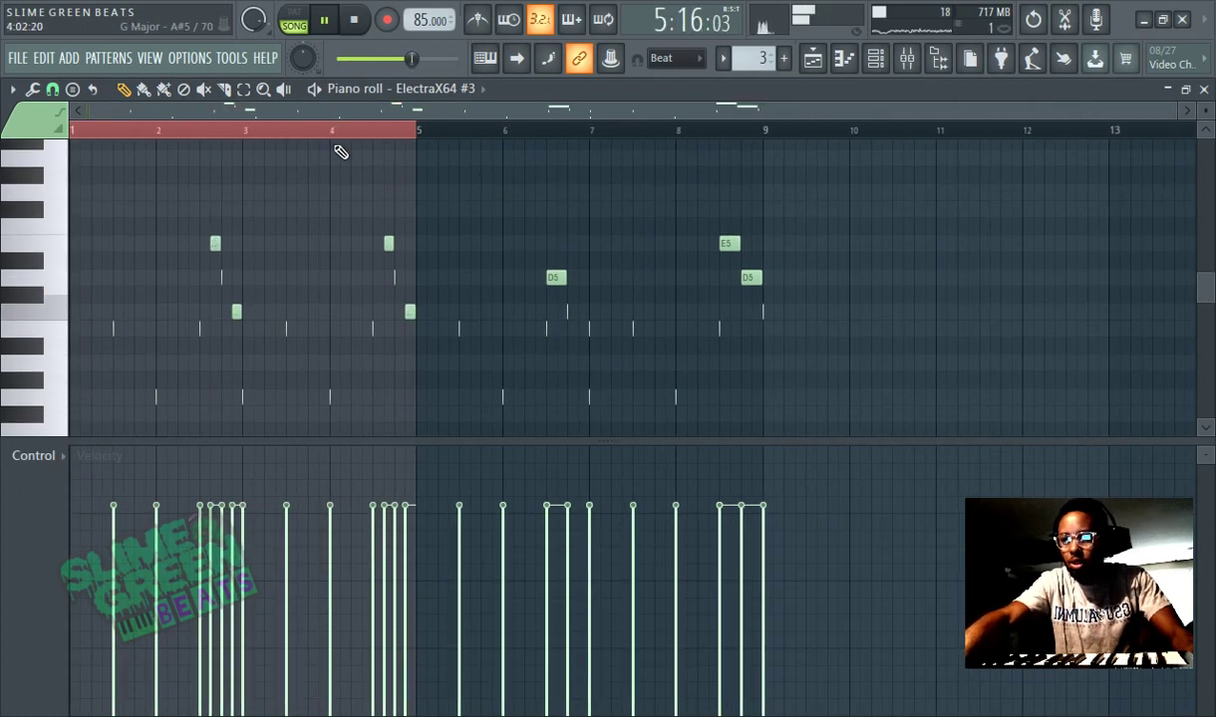
{"action": "left_click", "coordinate": [803, 62]}
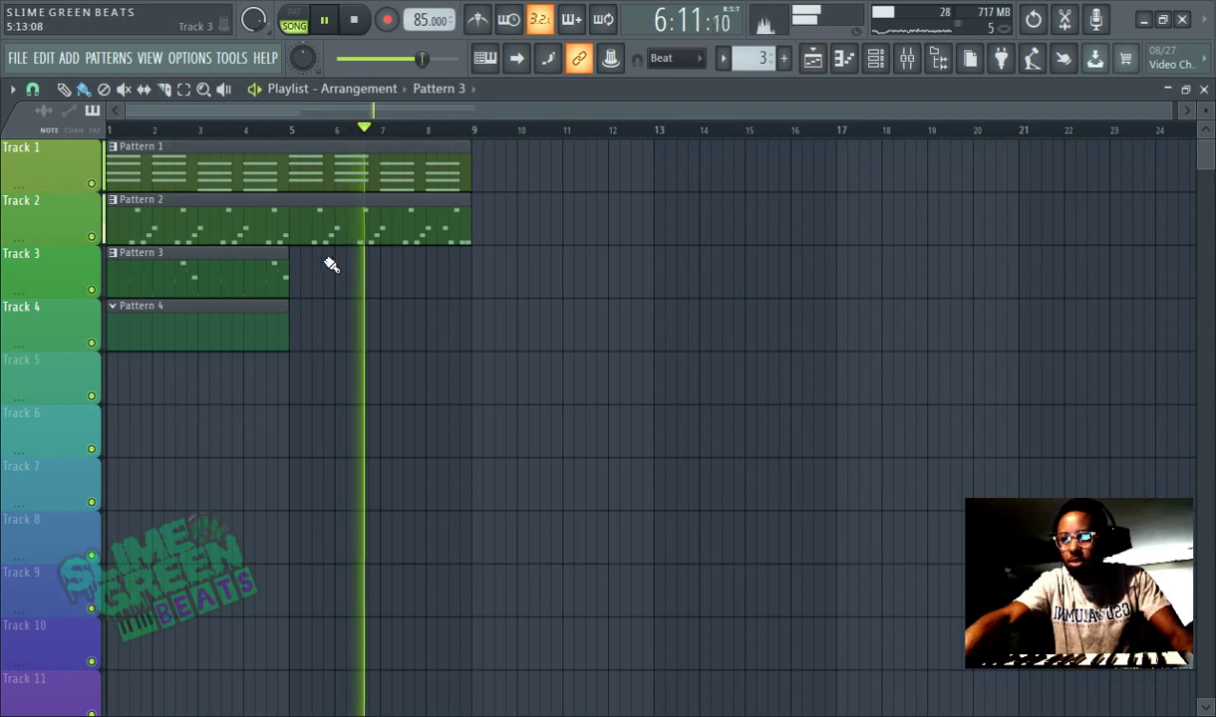
{"action": "left_click_drag", "start_coordinate": [289, 286], "coordinate": [568, 275]}
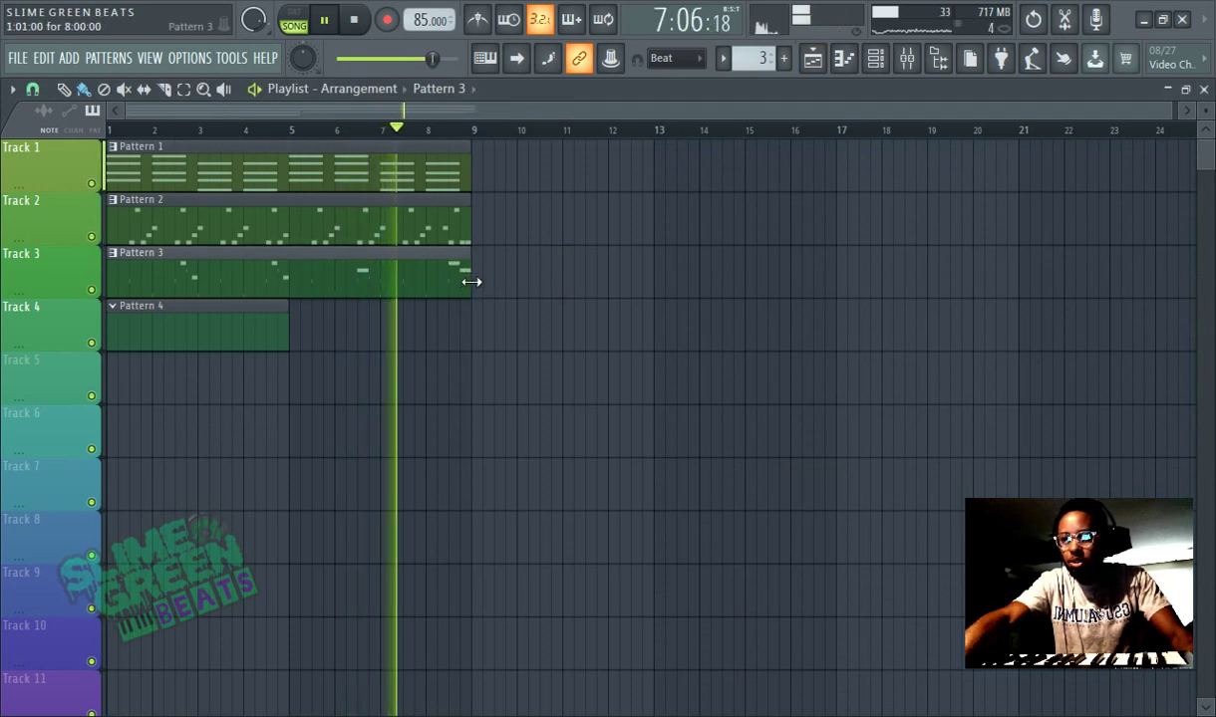
Step: Clear the time selection and lengthen all the tiny B4 and G4 notes and the D5s in bars 2 and 4 to half a beat
{"action": "left_click", "coordinate": [865, 59]}
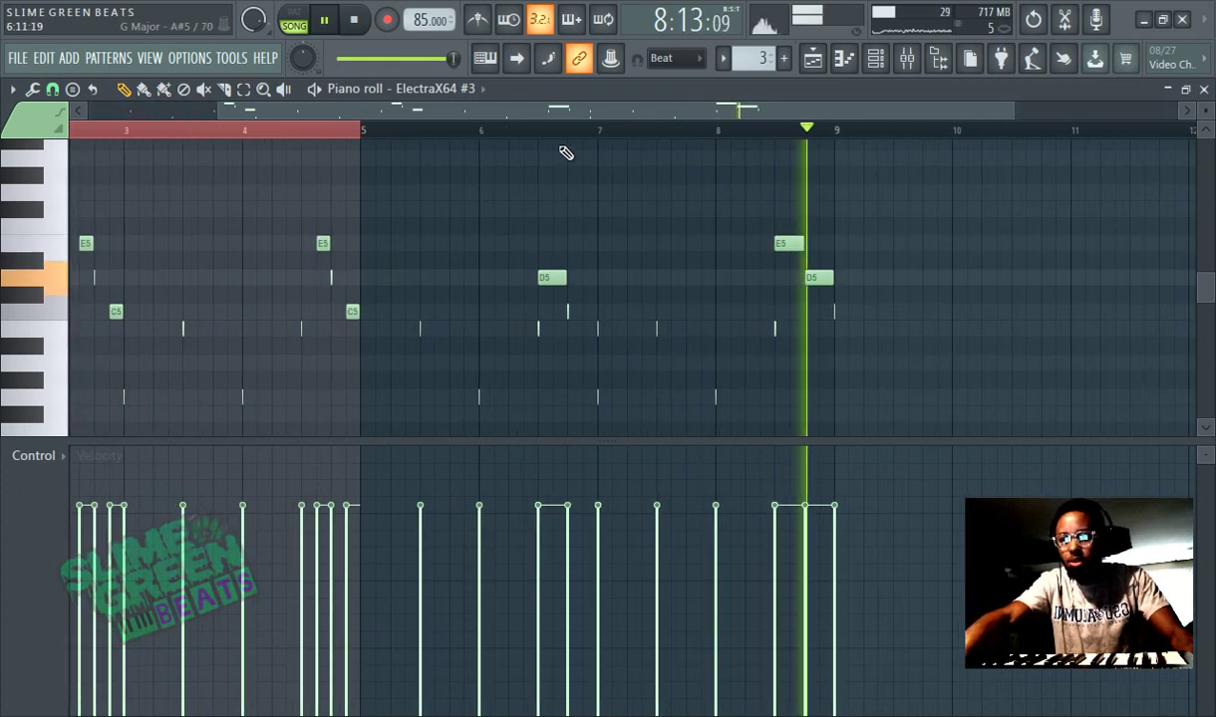
{"action": "key", "text": "ctrl+d"}
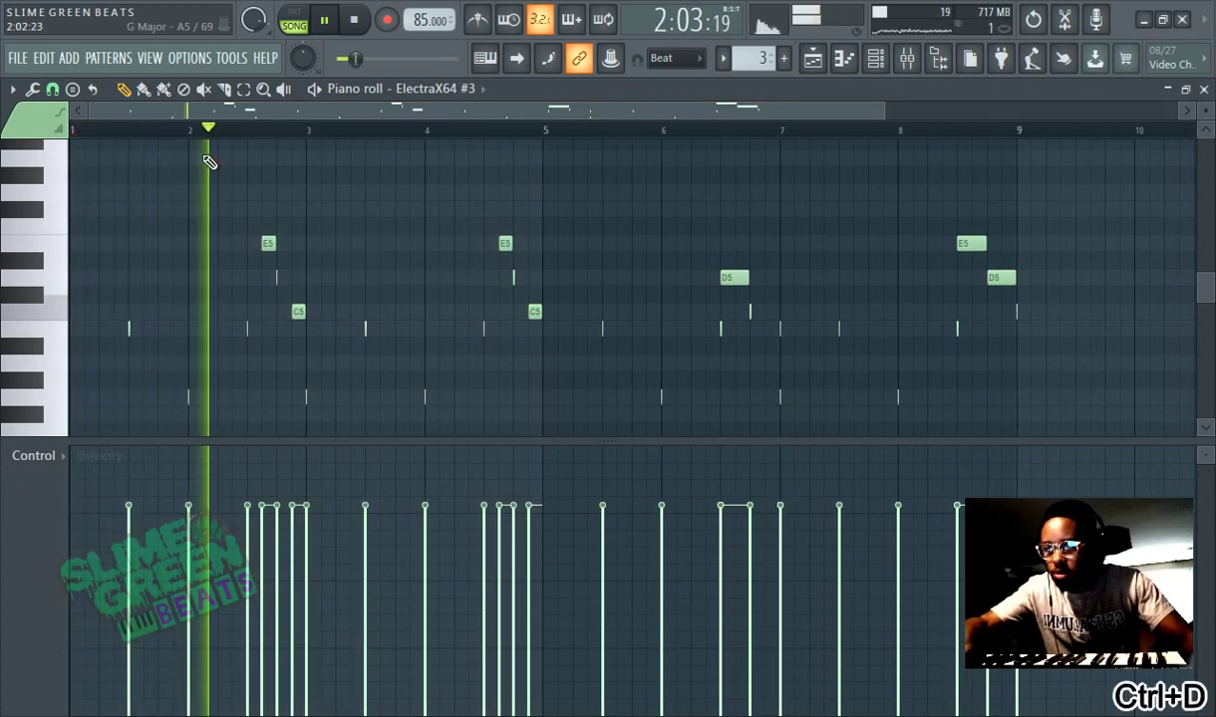
{"action": "scroll", "coordinate": [208, 162], "scroll_direction": "down", "scroll_amount": 3}
{"action": "left_click_drag", "start_coordinate": [121, 187], "coordinate": [1076, 415]}
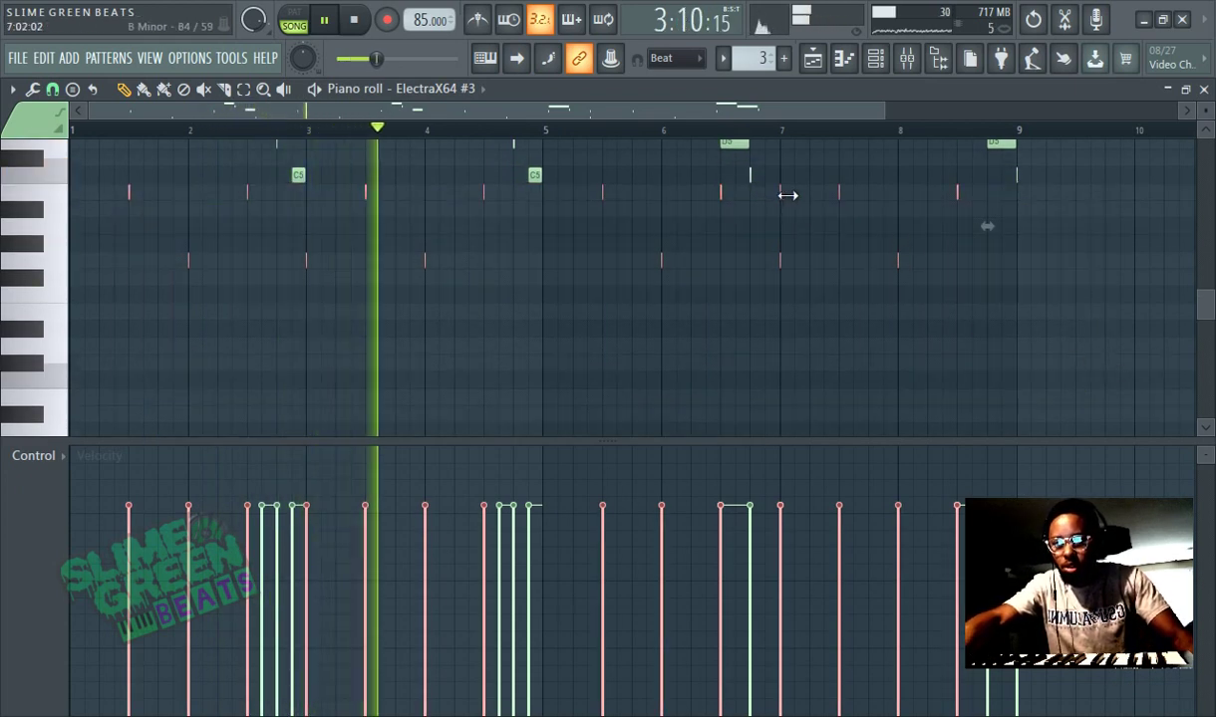
{"action": "scroll", "coordinate": [677, 271], "scroll_direction": "up", "scroll_amount": 2}
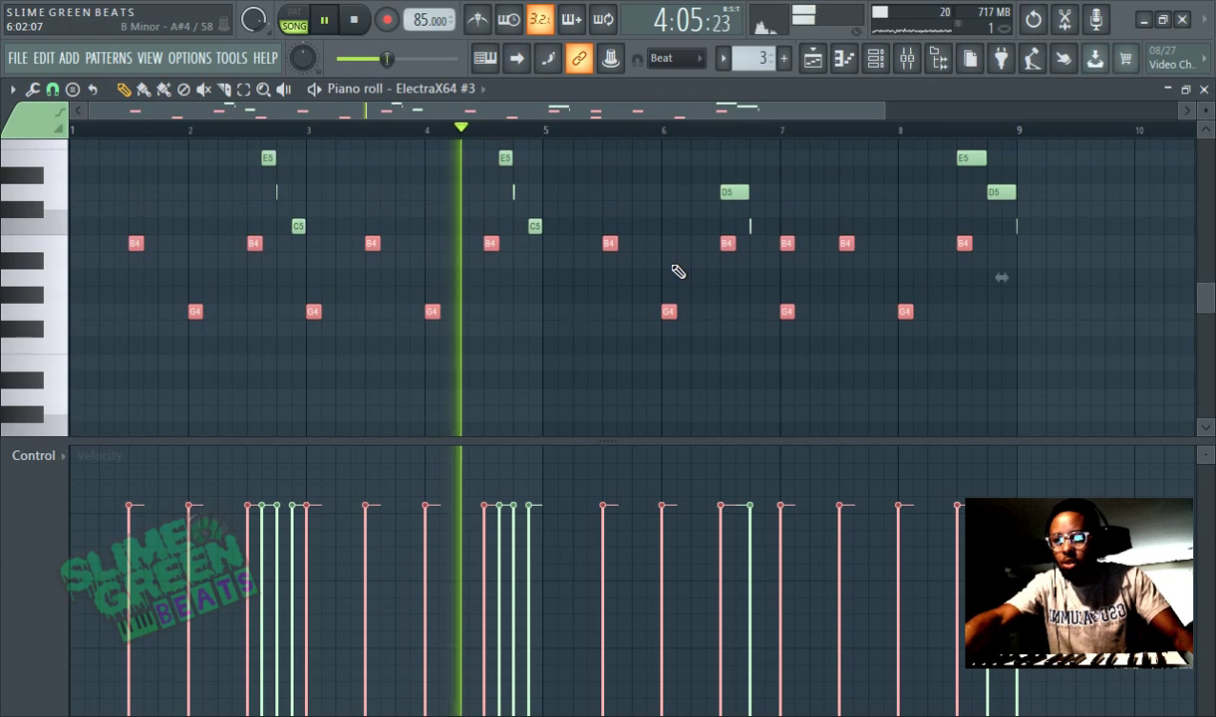
{"action": "scroll", "coordinate": [334, 234], "scroll_direction": "up", "scroll_amount": 2}
{"action": "left_click_drag", "start_coordinate": [265, 237], "coordinate": [526, 243]}
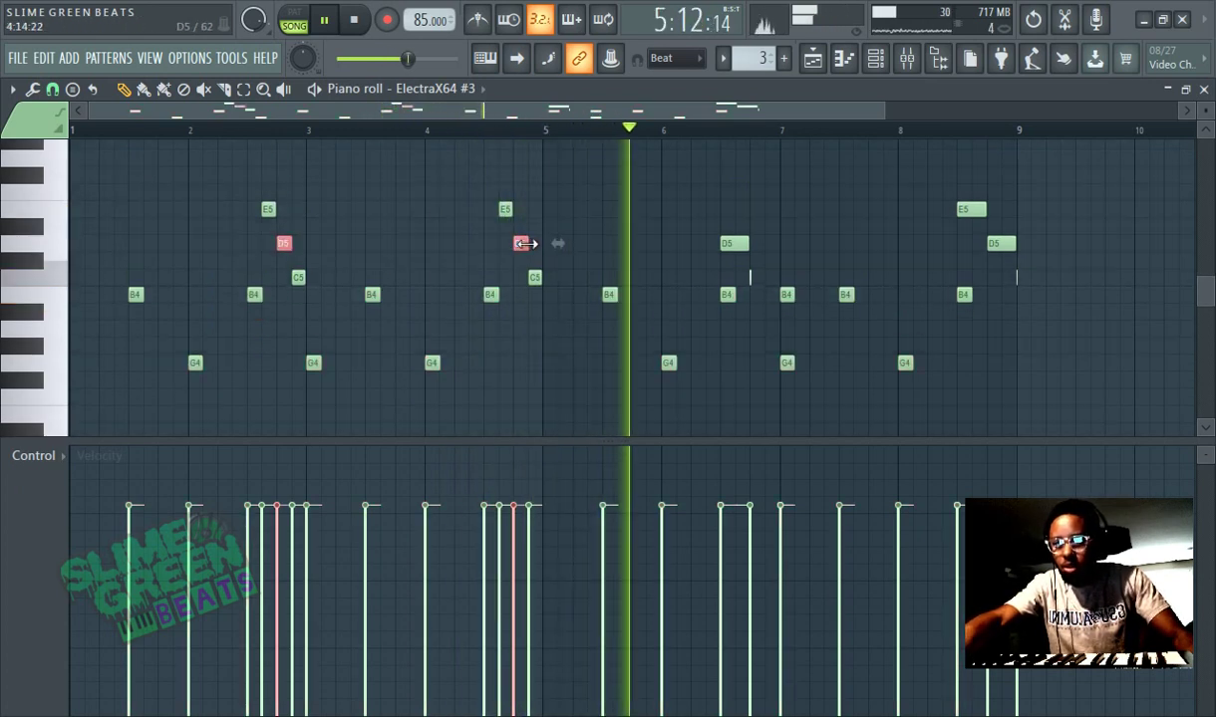
Step: Rework the end of bar 6 into consecutive half-beat D5, C5 and B4 notes, moving the B4 back from the start of bar 7
{"action": "scroll", "coordinate": [779, 255], "scroll_direction": "up", "scroll_amount": 2}
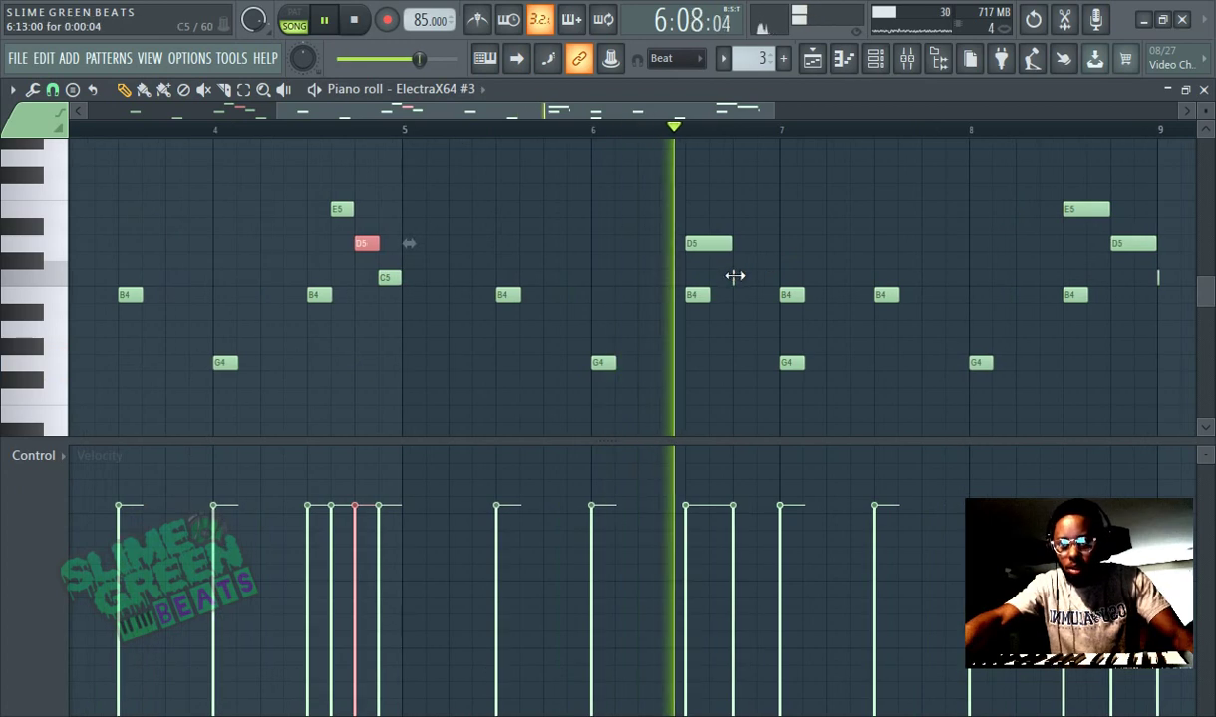
{"action": "left_click_drag", "start_coordinate": [709, 244], "coordinate": [748, 280]}
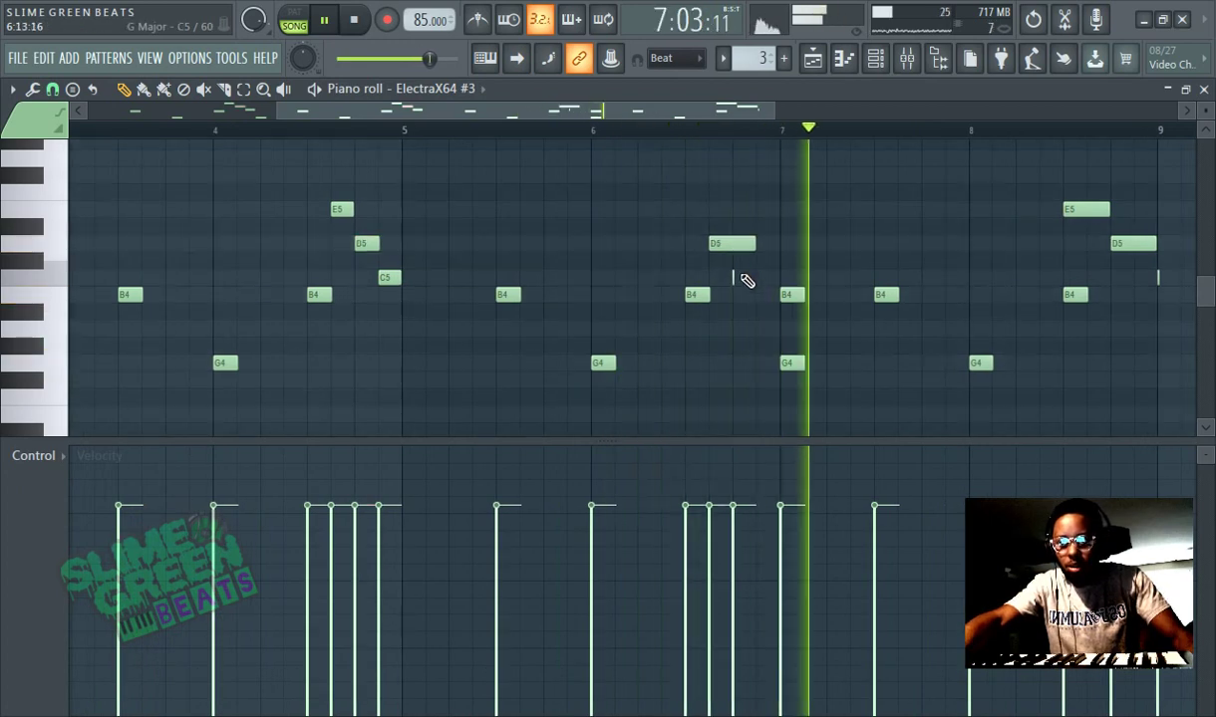
{"action": "left_click", "coordinate": [741, 277]}
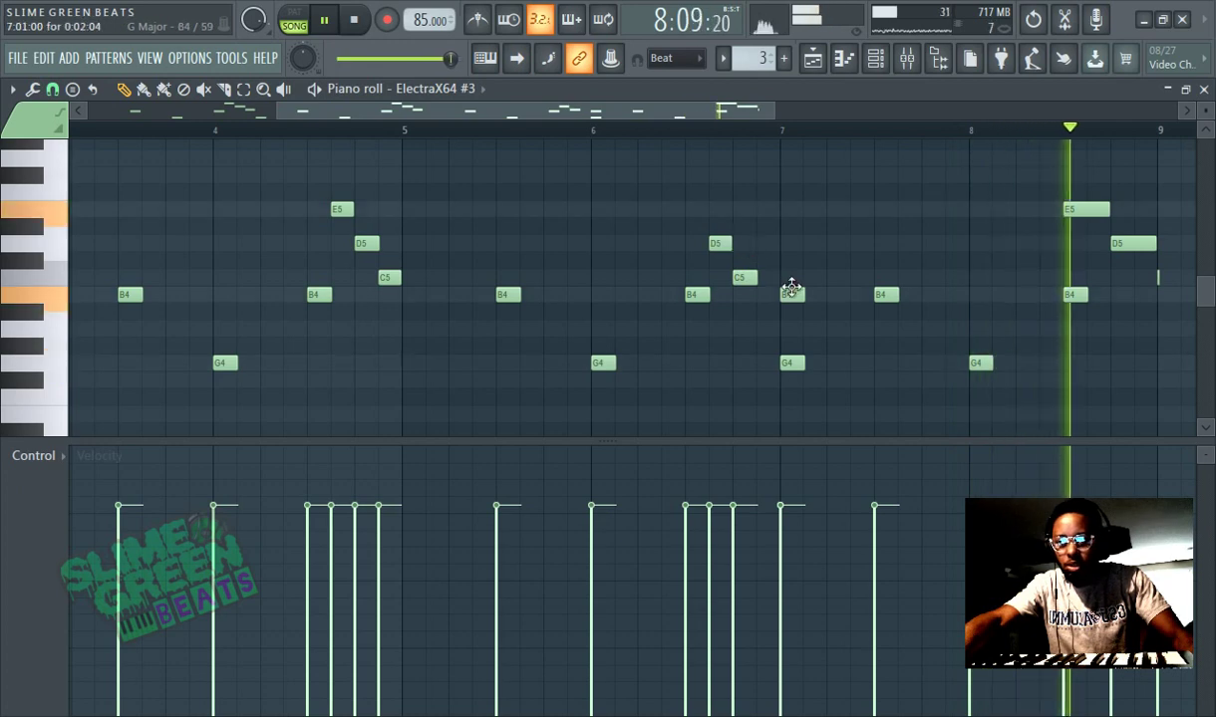
{"action": "left_click_drag", "start_coordinate": [780, 295], "coordinate": [756, 295]}
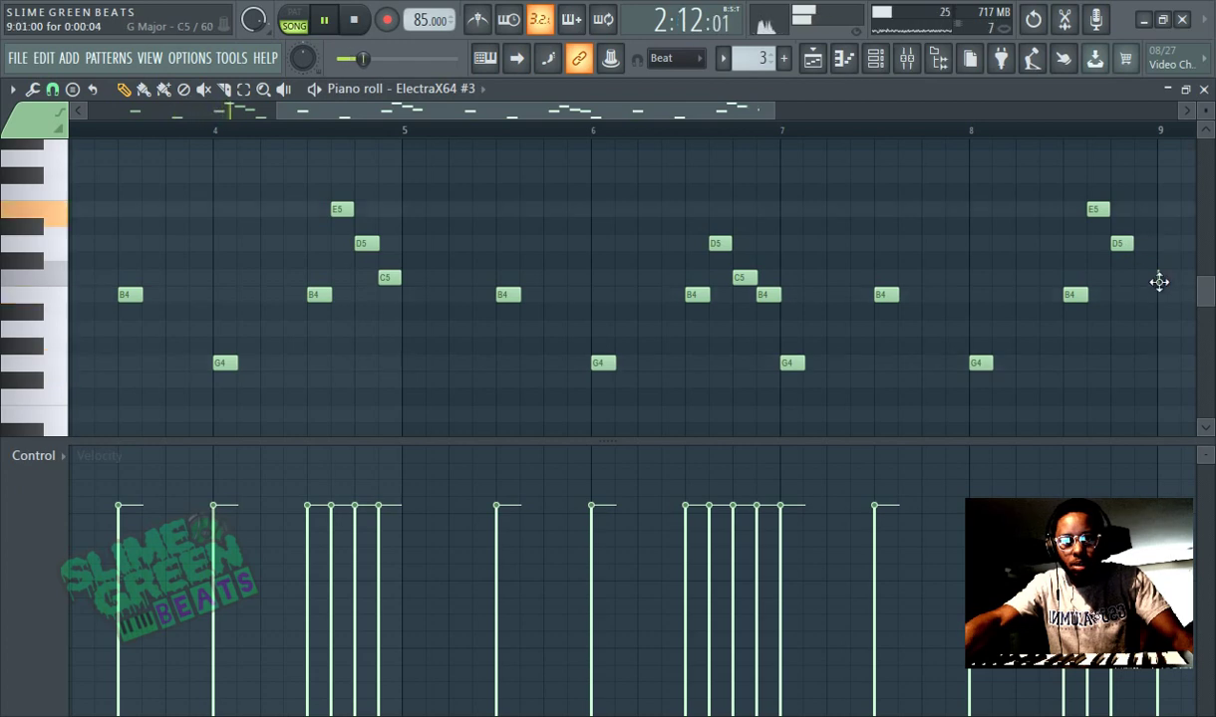
Step: Rework the end of bar 8 into consecutive half-beat D5, C5 and B4 notes, like the end of bar 6
{"action": "scroll", "coordinate": [693, 318], "scroll_direction": "down", "scroll_amount": 3}
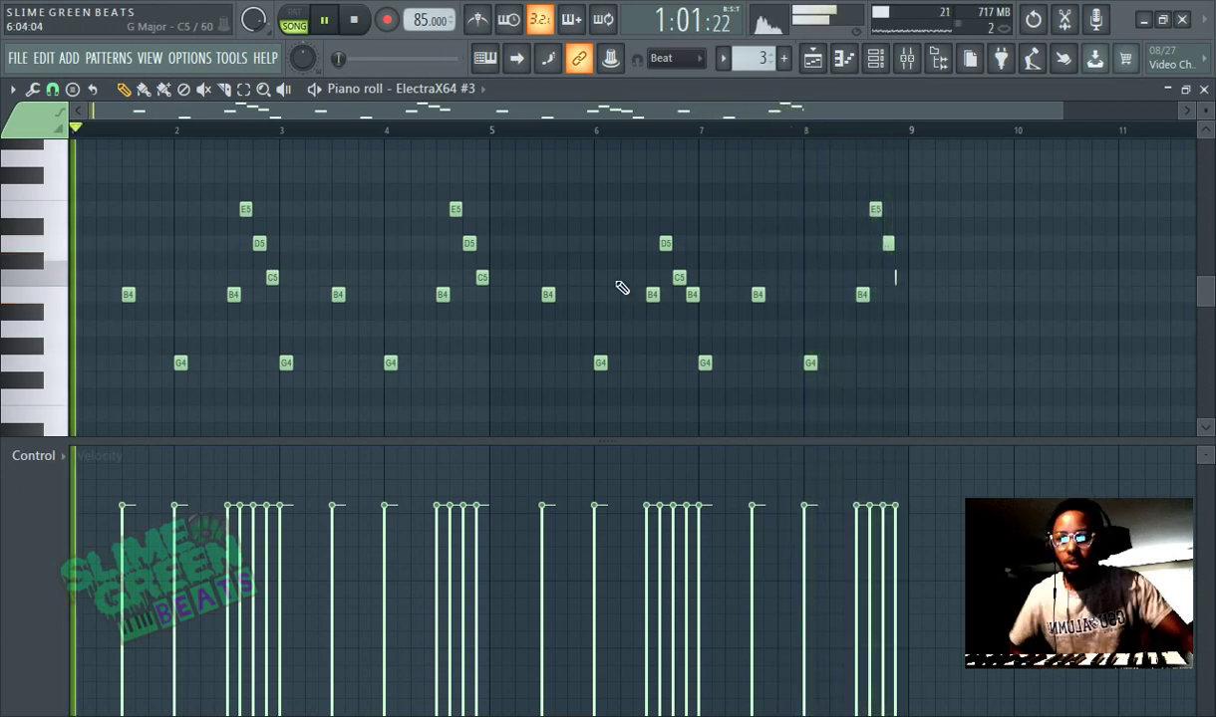
{"action": "left_click_drag", "start_coordinate": [873, 219], "coordinate": [885, 275]}
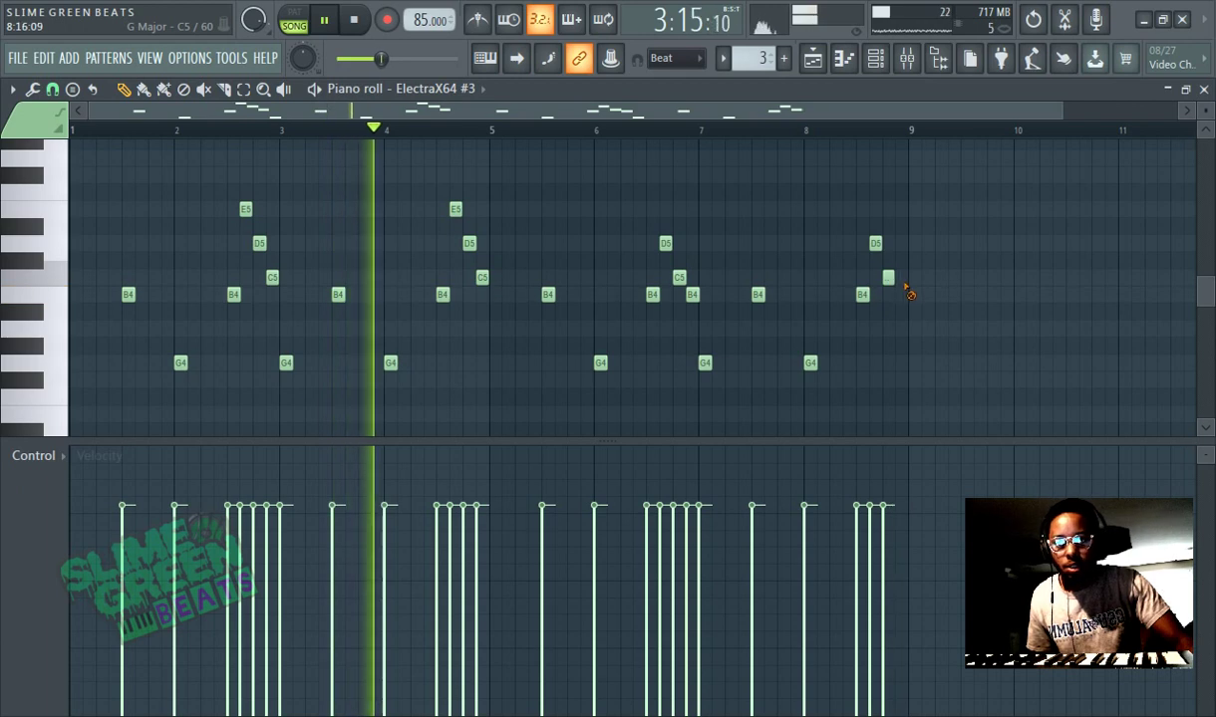
{"action": "left_click", "coordinate": [901, 293]}
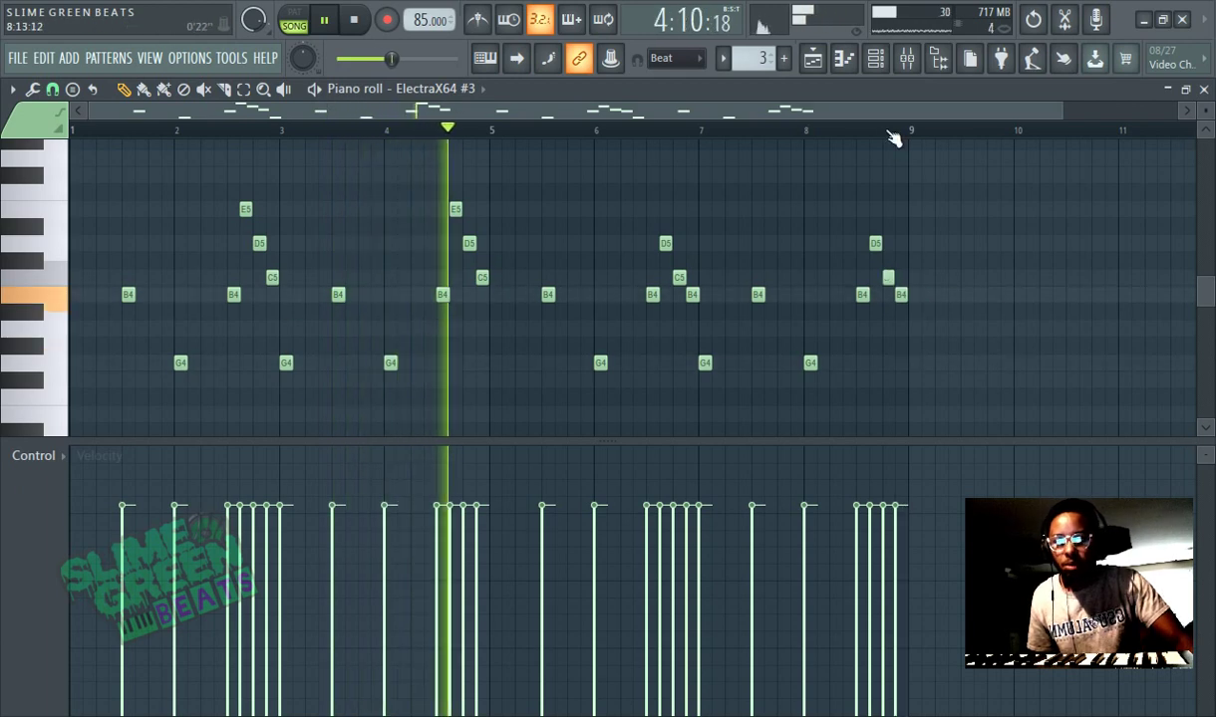
Step: Randomize the pan and velocity of all pluck notes in Pattern 3 by a small bipolar amount, leaving release untouched
{"action": "left_click", "coordinate": [813, 67]}
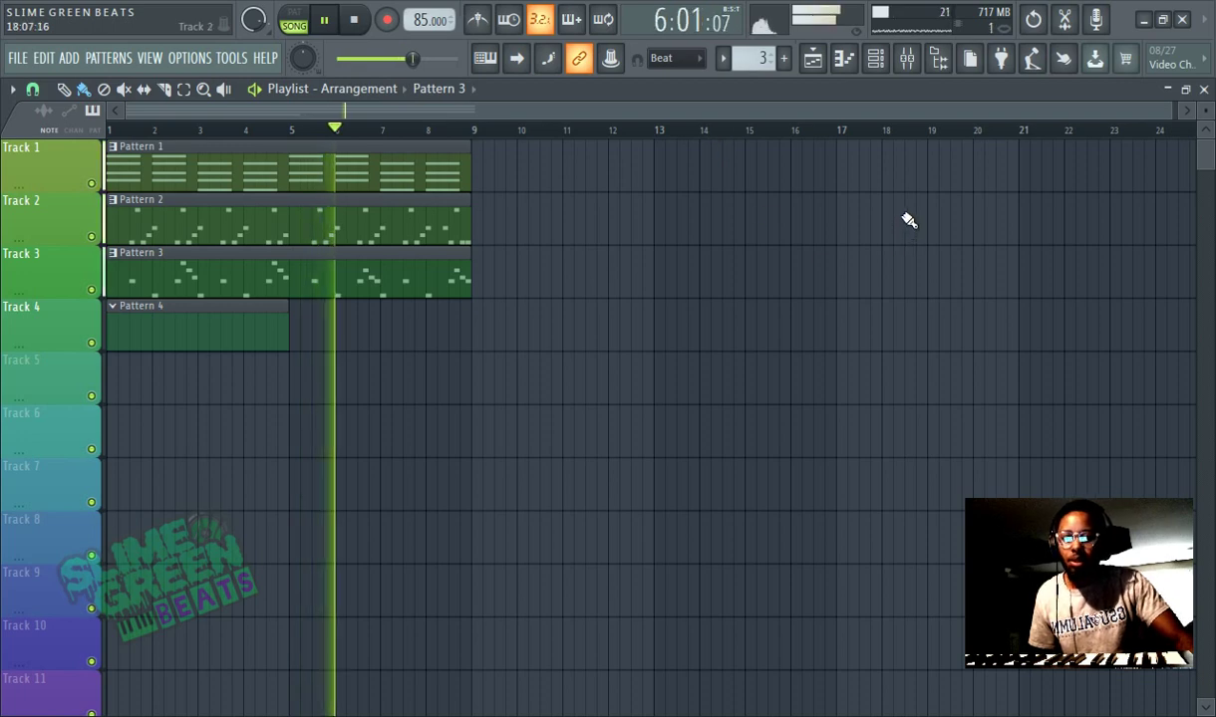
{"action": "double_click", "coordinate": [165, 295]}
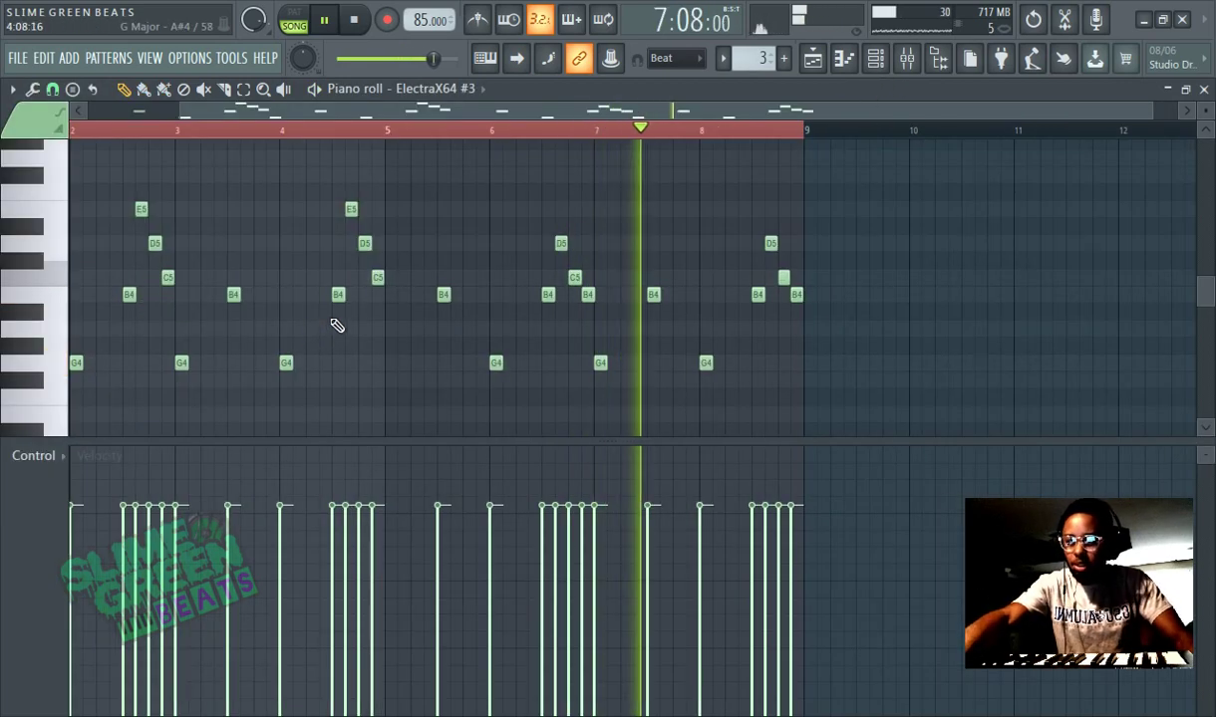
{"action": "key", "text": "ctrl+a"}
{"action": "key", "text": "alt+r"}
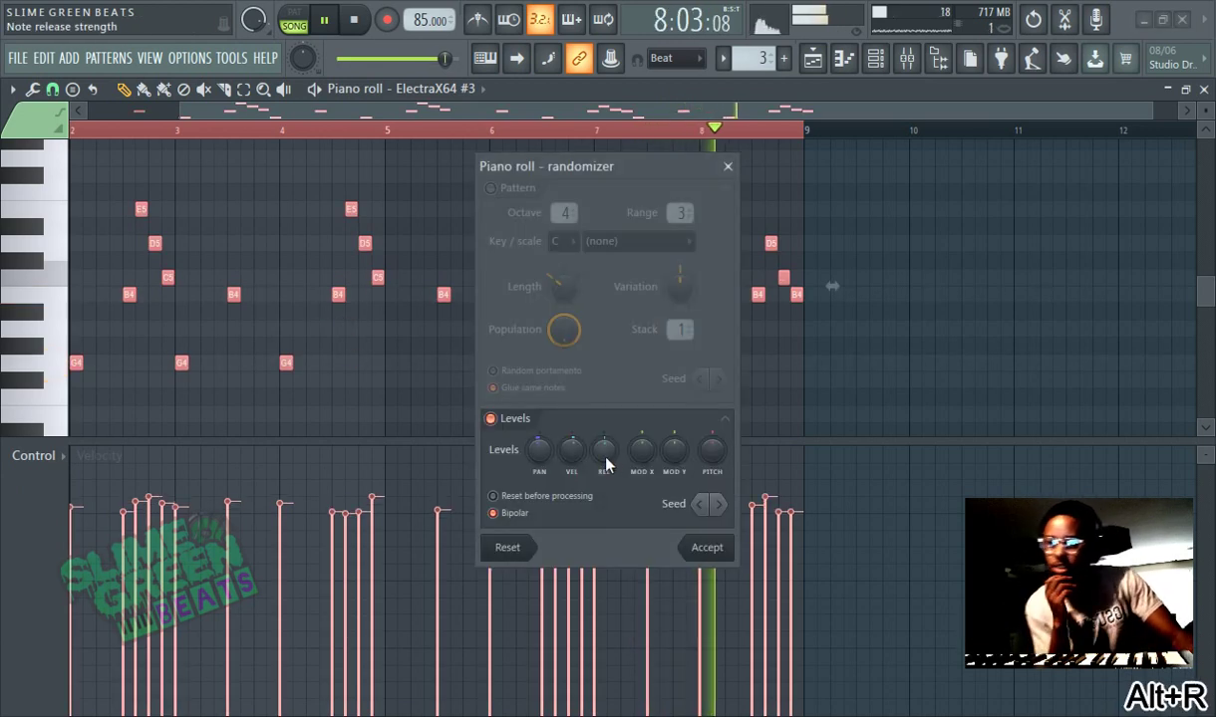
{"action": "left_click_drag", "start_coordinate": [546, 468], "coordinate": [630, 490]}
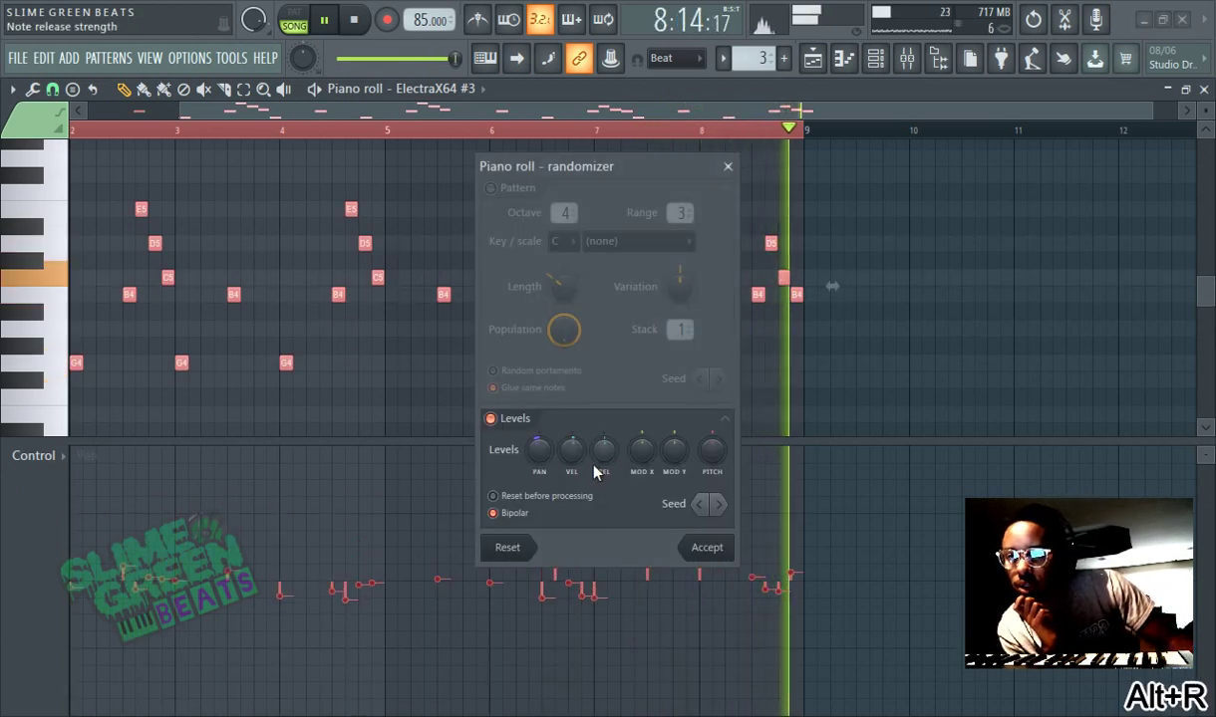
{"action": "left_click_drag", "start_coordinate": [606, 460], "coordinate": [608, 476]}
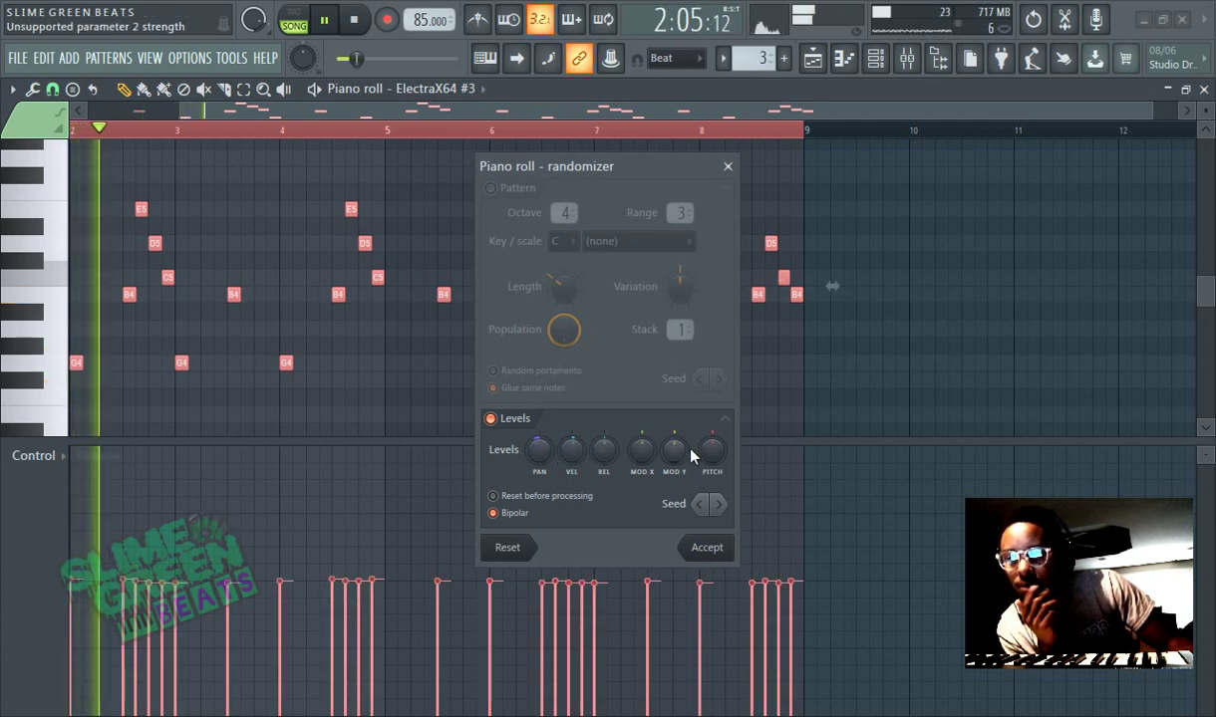
{"action": "left_click_drag", "start_coordinate": [540, 450], "coordinate": [539, 467]}
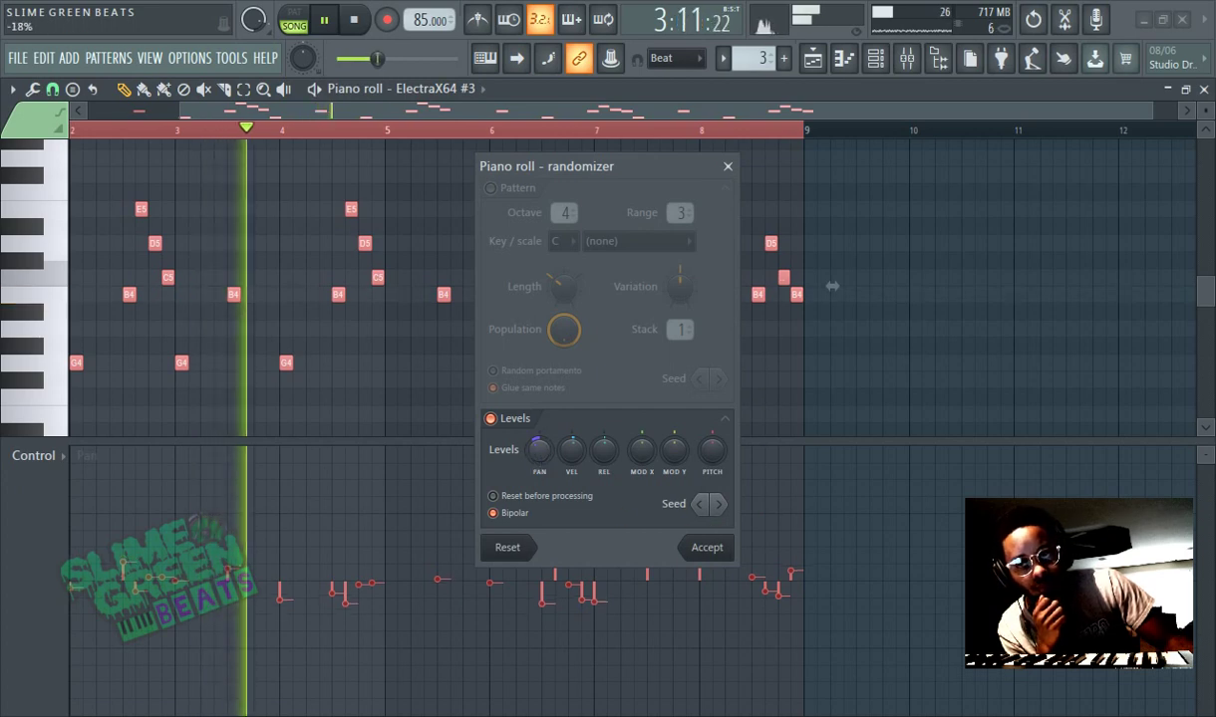
{"action": "left_click", "coordinate": [707, 548]}
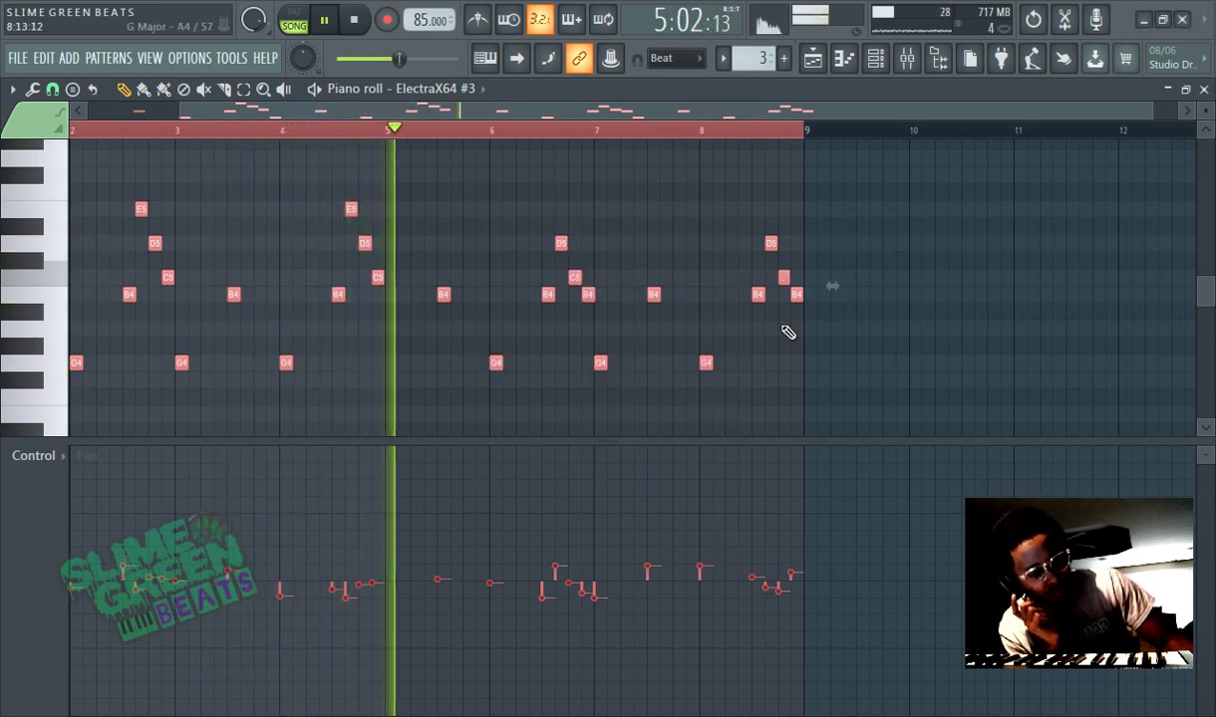
Step: Examine the frequency curve of Fruity parametric EQ 2 on the Melody mixer track
{"action": "left_click", "coordinate": [905, 60]}
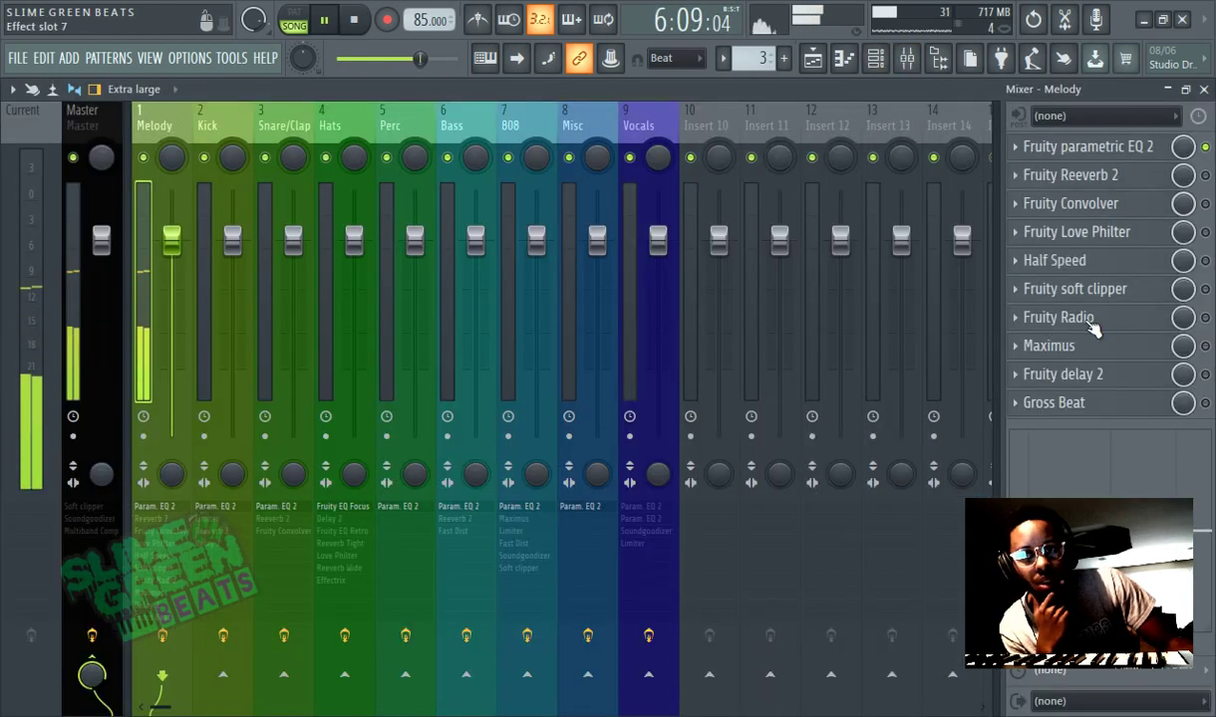
{"action": "left_click", "coordinate": [1059, 150]}
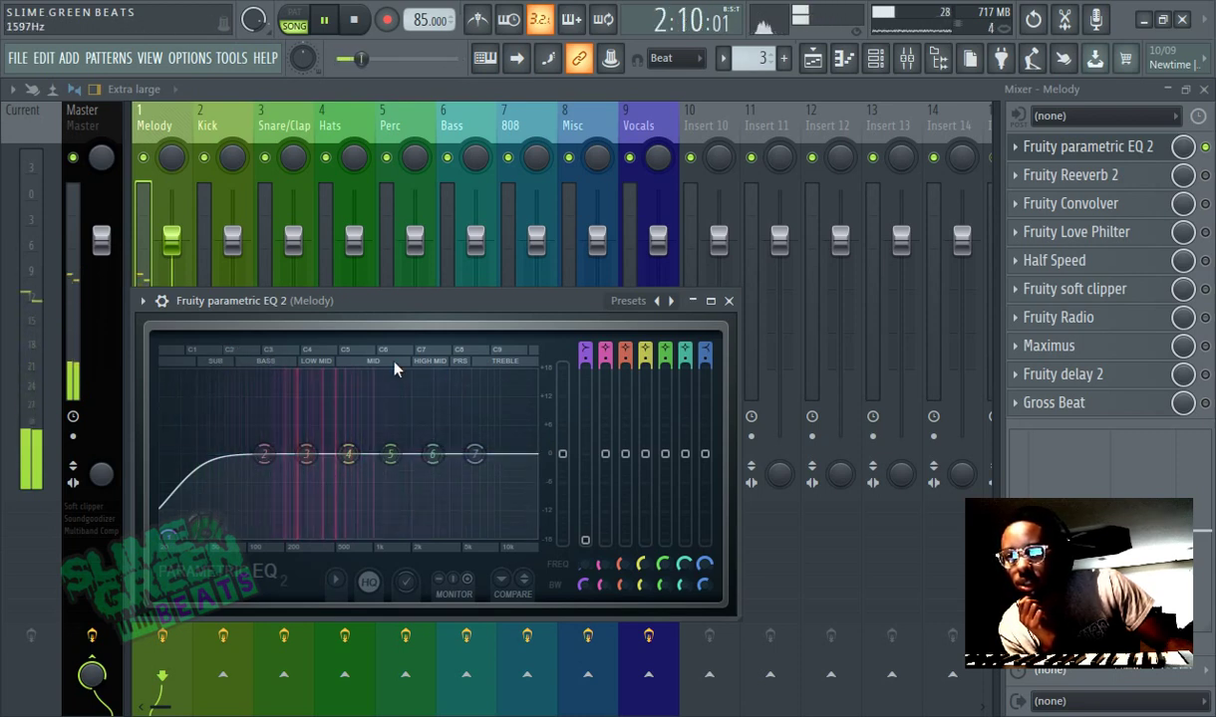
{"action": "mouse_move", "coordinate": [357, 461]}
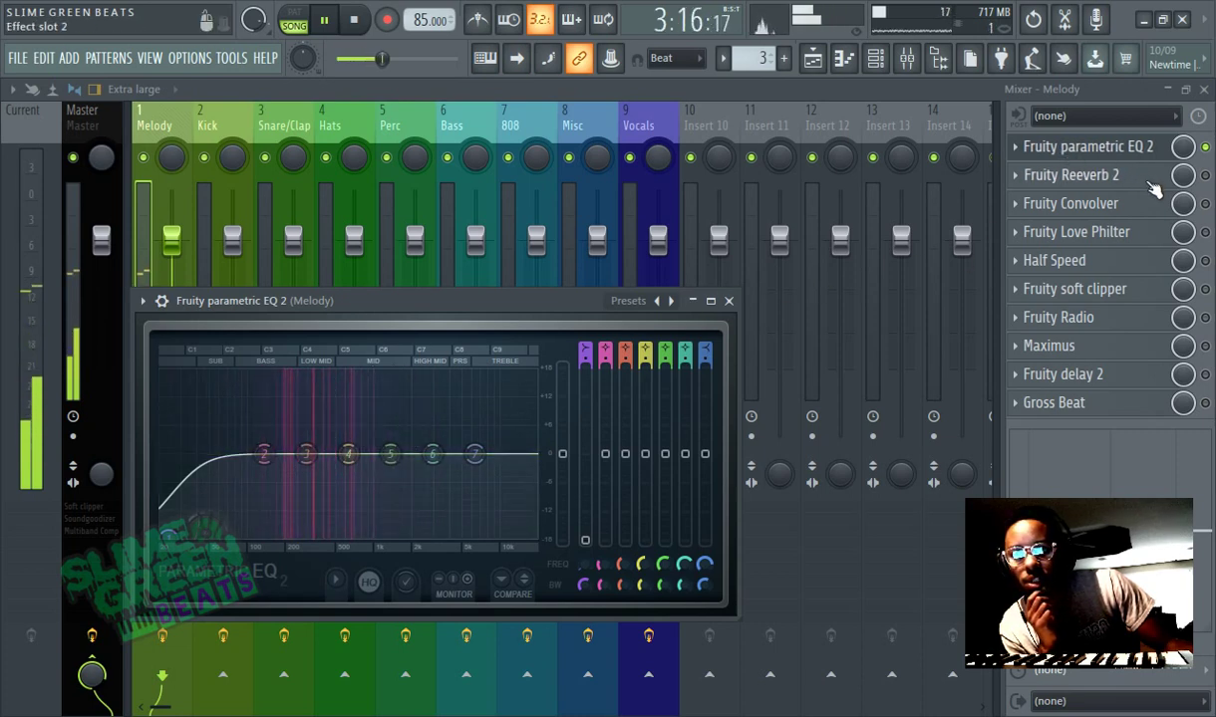
Step: Replace Fruity Reeverb 2 in slot 2 of the Melody track with Patcher and load the 1K Compressor preset
{"action": "left_click", "coordinate": [1057, 175]}
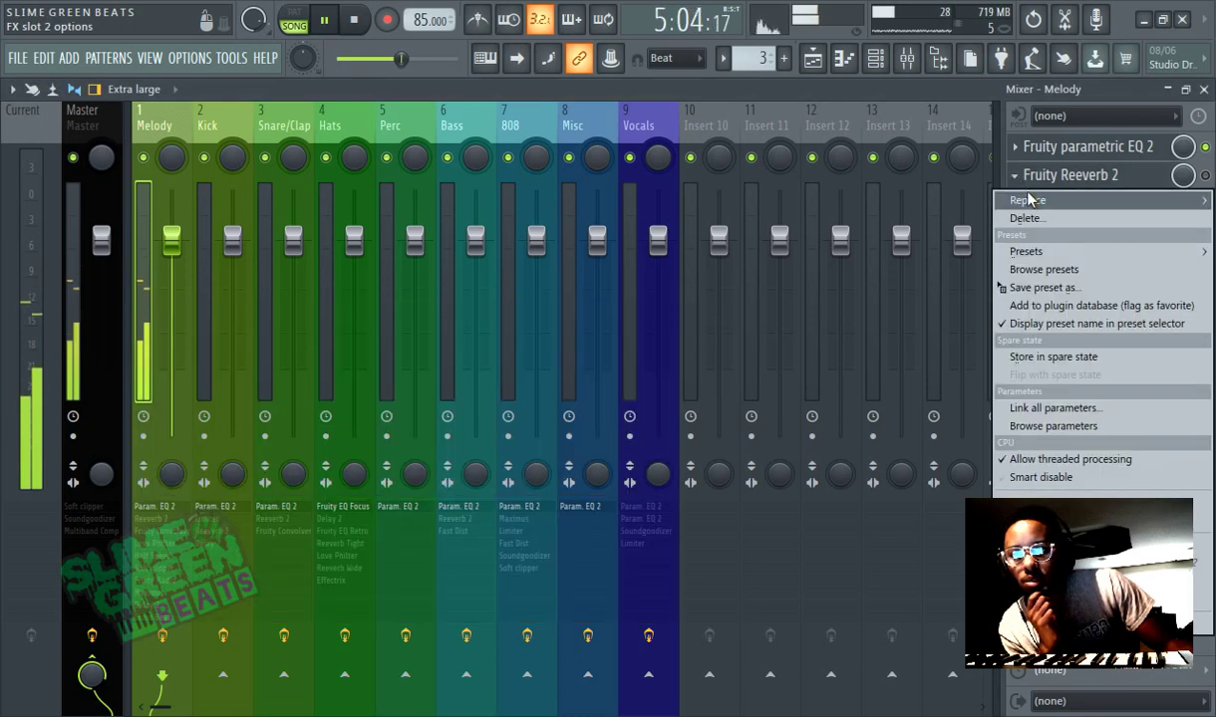
{"action": "mouse_move", "coordinate": [1033, 203]}
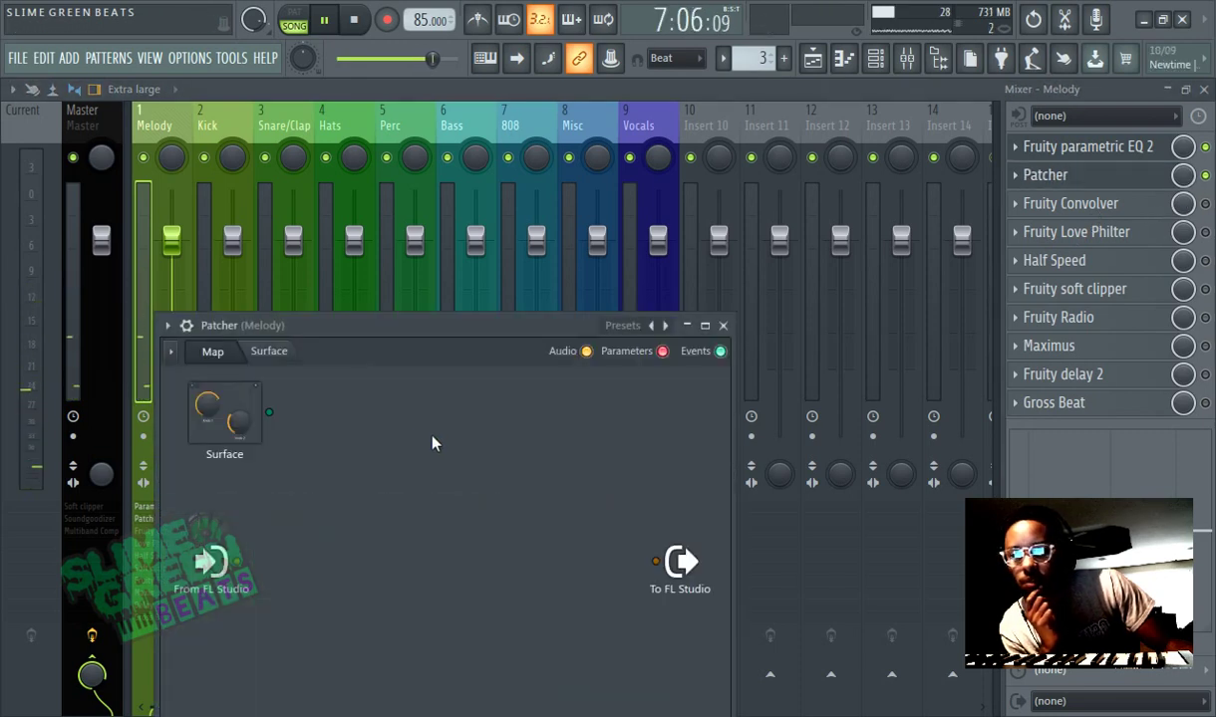
{"action": "left_click", "coordinate": [621, 327]}
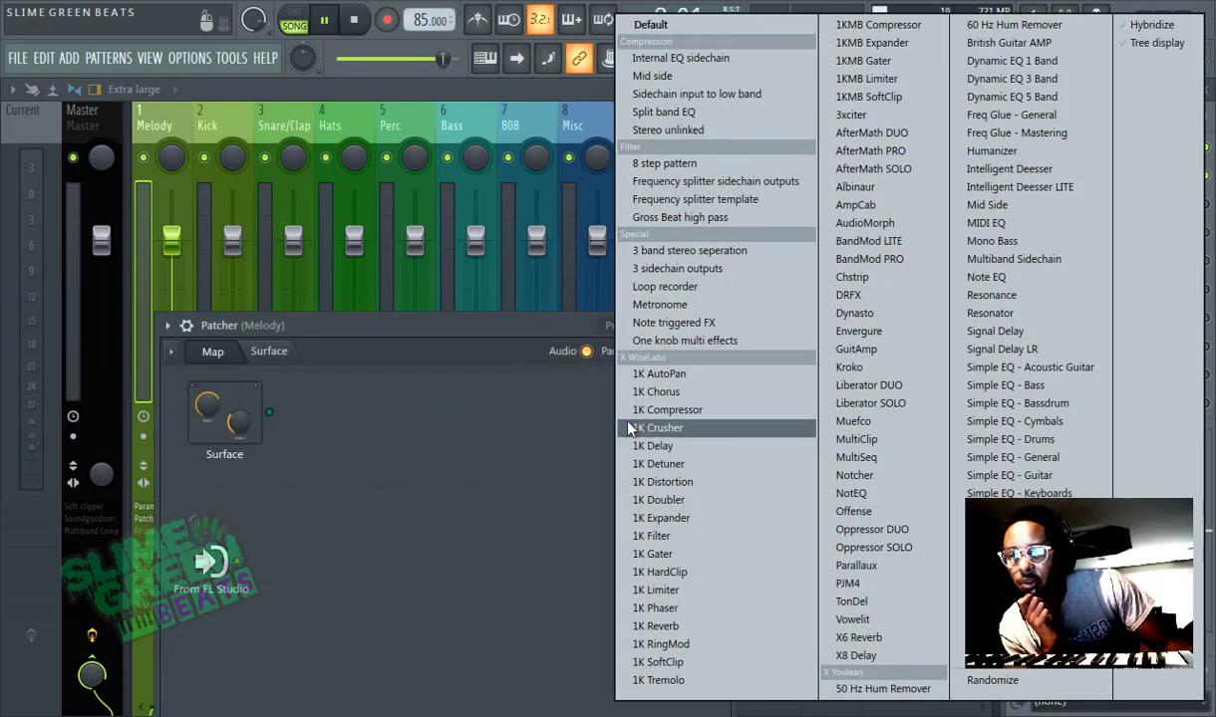
{"action": "left_click", "coordinate": [696, 416]}
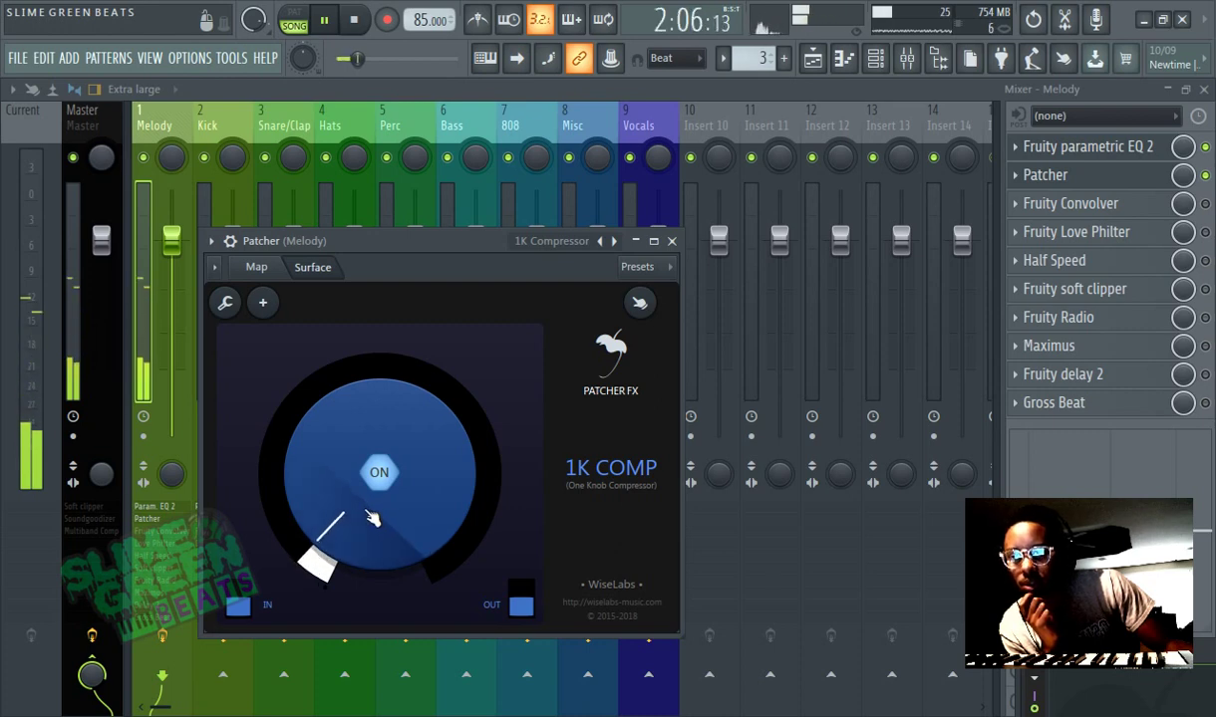
Step: Try several 1K Compressor amounts and settle the knob at about one sixth of its range
{"action": "scroll", "coordinate": [371, 477], "scroll_direction": "up", "scroll_amount": 5}
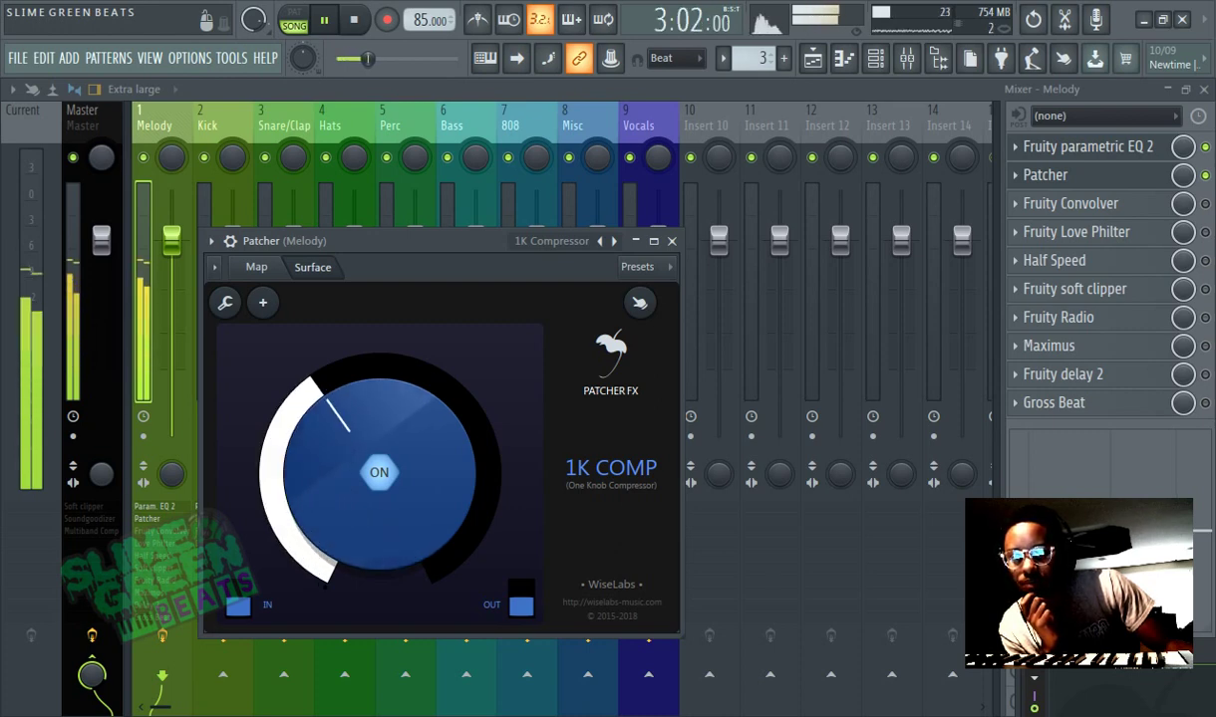
{"action": "scroll", "coordinate": [375, 494], "scroll_direction": "up", "scroll_amount": 5}
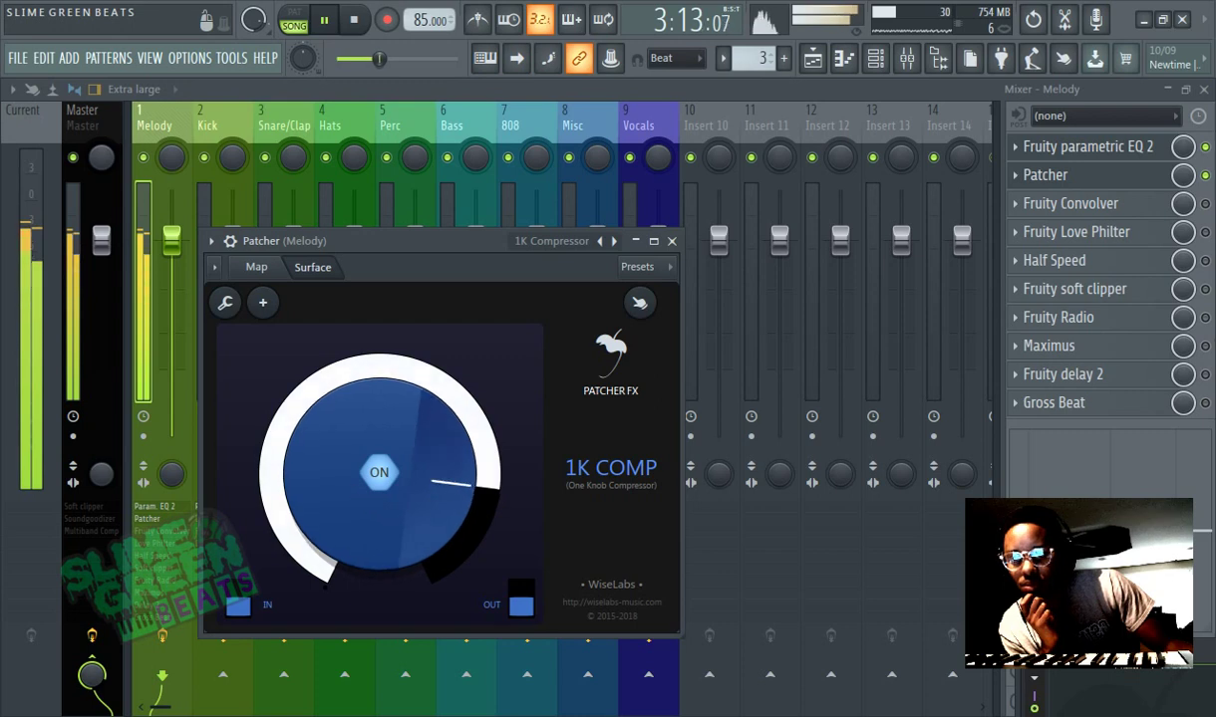
{"action": "scroll", "coordinate": [375, 510], "scroll_direction": "down", "scroll_amount": 10}
{"action": "scroll", "coordinate": [348, 489], "scroll_direction": "up", "scroll_amount": 2}
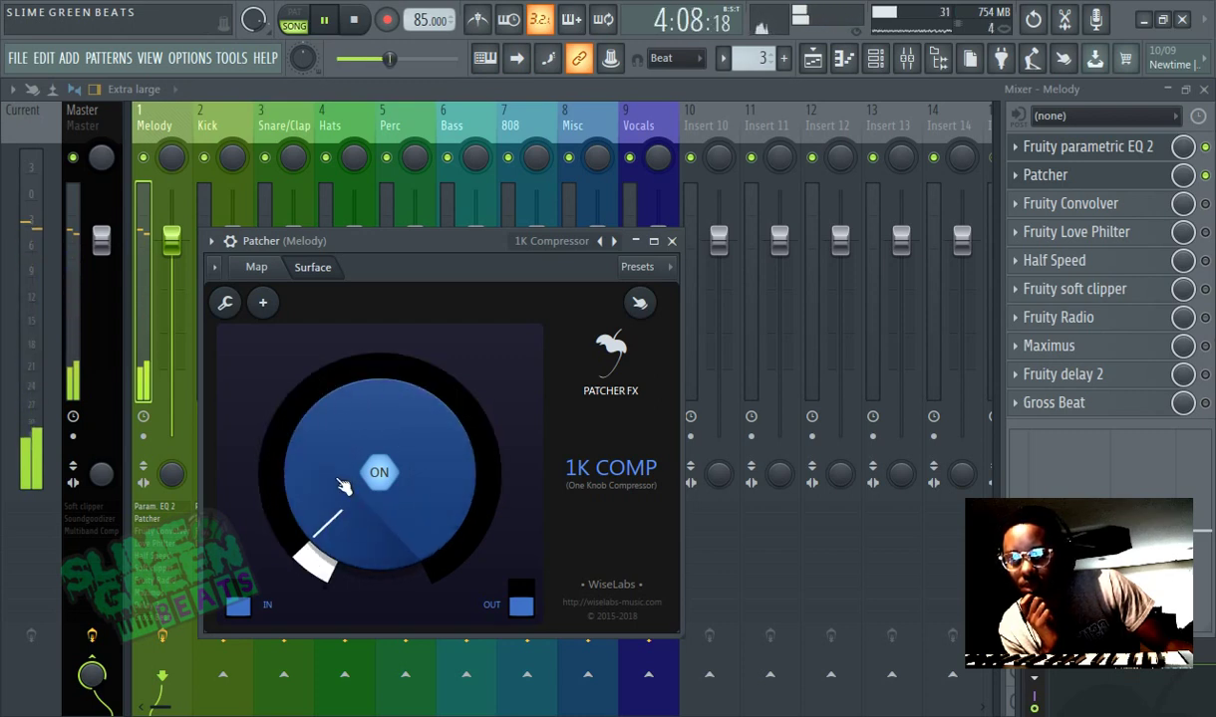
{"action": "scroll", "coordinate": [343, 486], "scroll_direction": "up", "scroll_amount": 3}
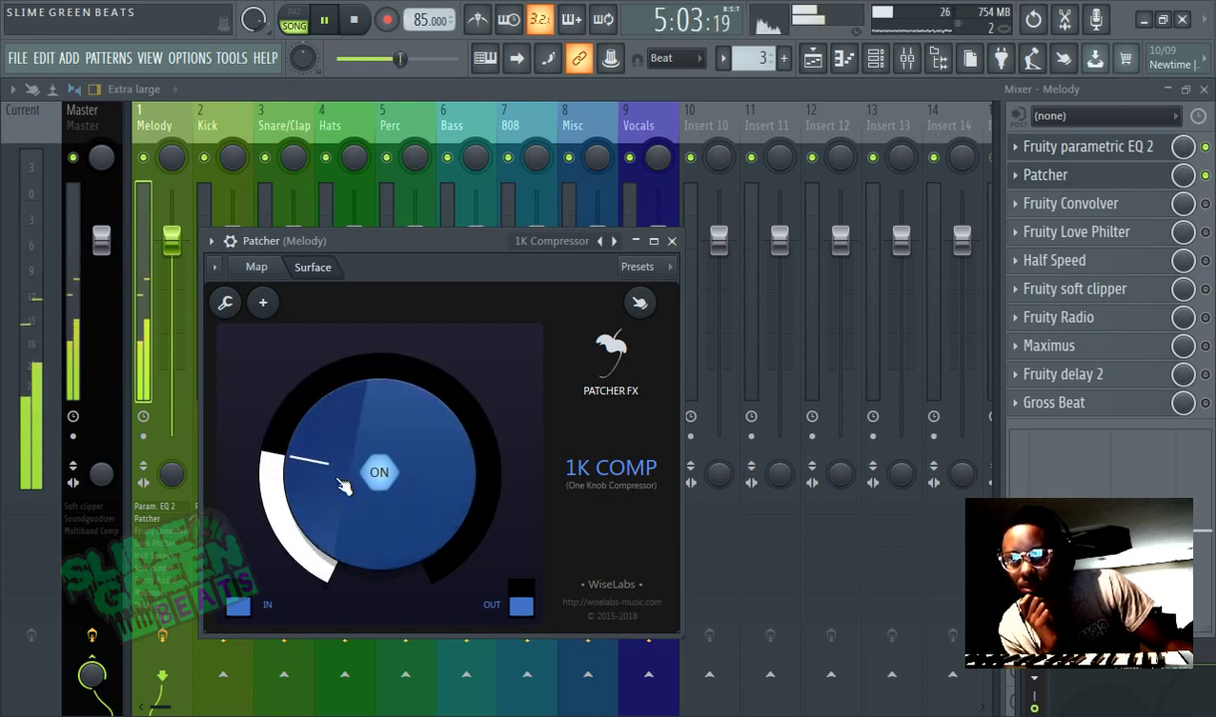
{"action": "left_click_drag", "start_coordinate": [343, 486], "coordinate": [343, 508]}
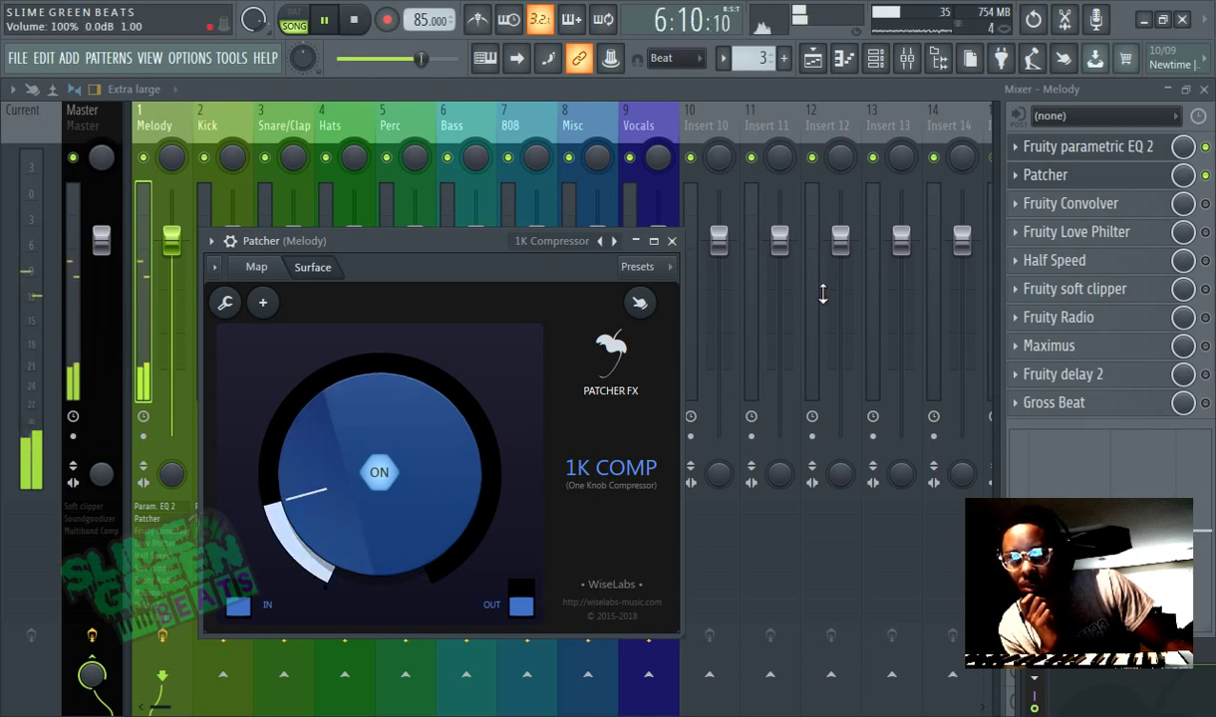
{"action": "left_click", "coordinate": [379, 475]}
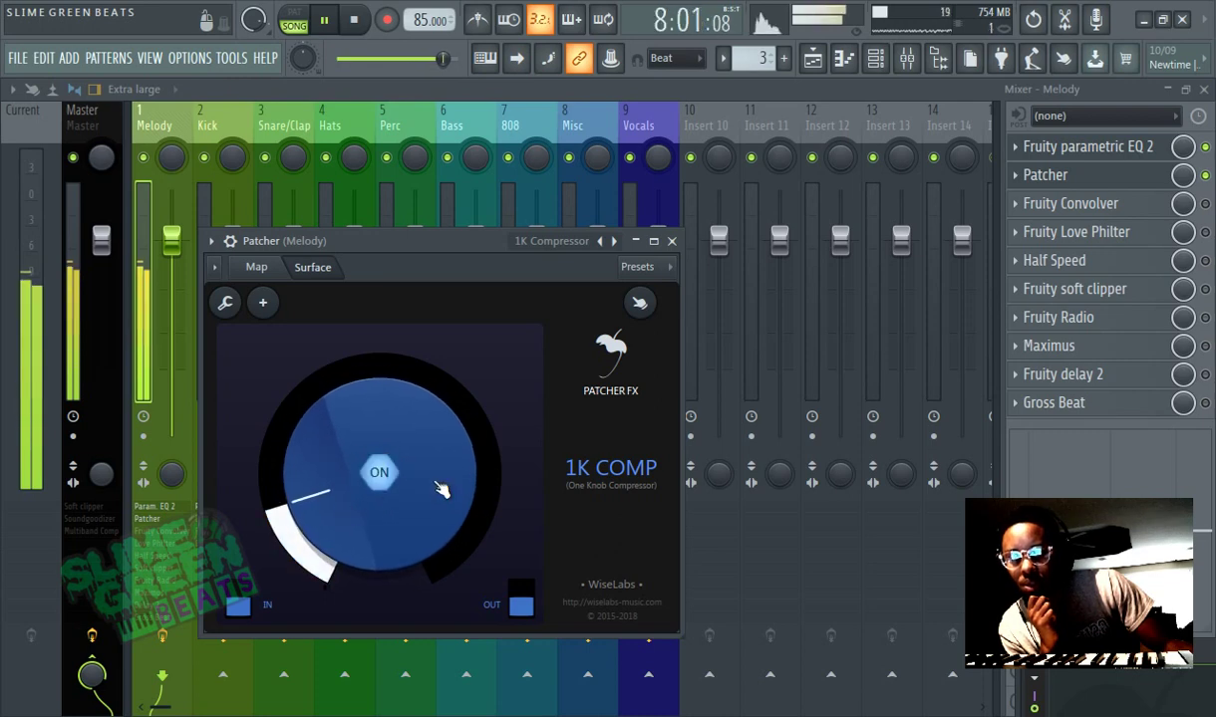
{"action": "left_click", "coordinate": [1071, 205]}
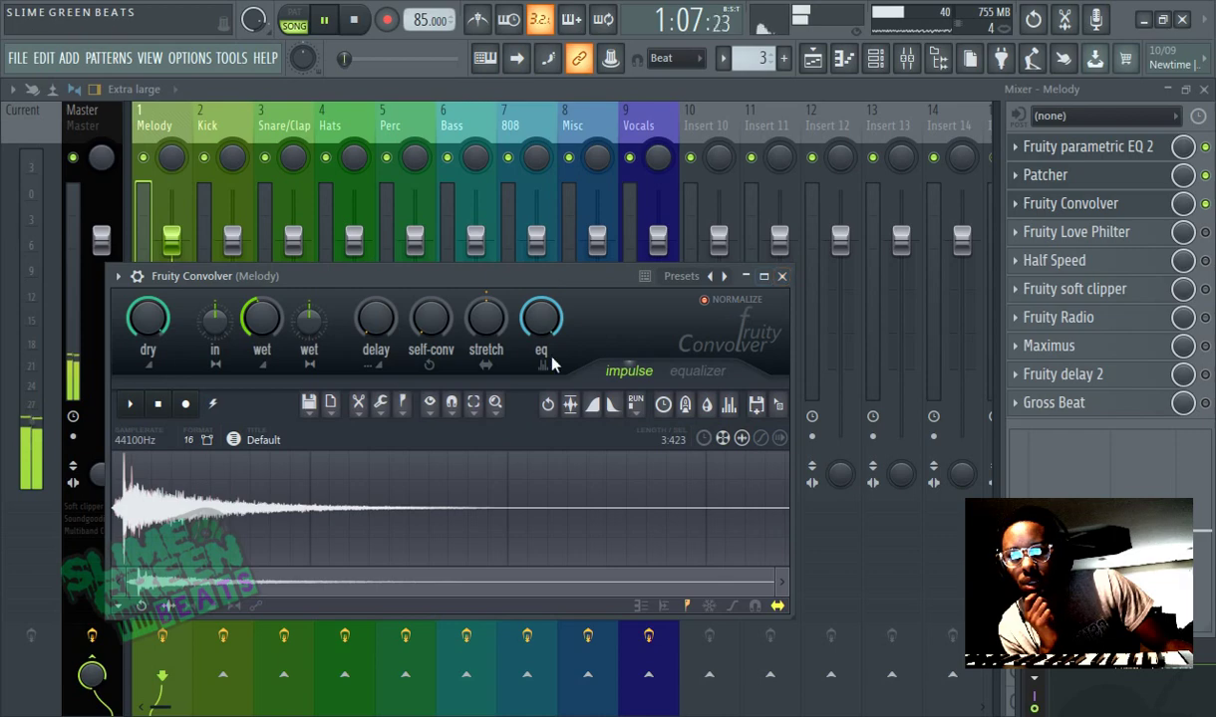
{"action": "left_click", "coordinate": [680, 276]}
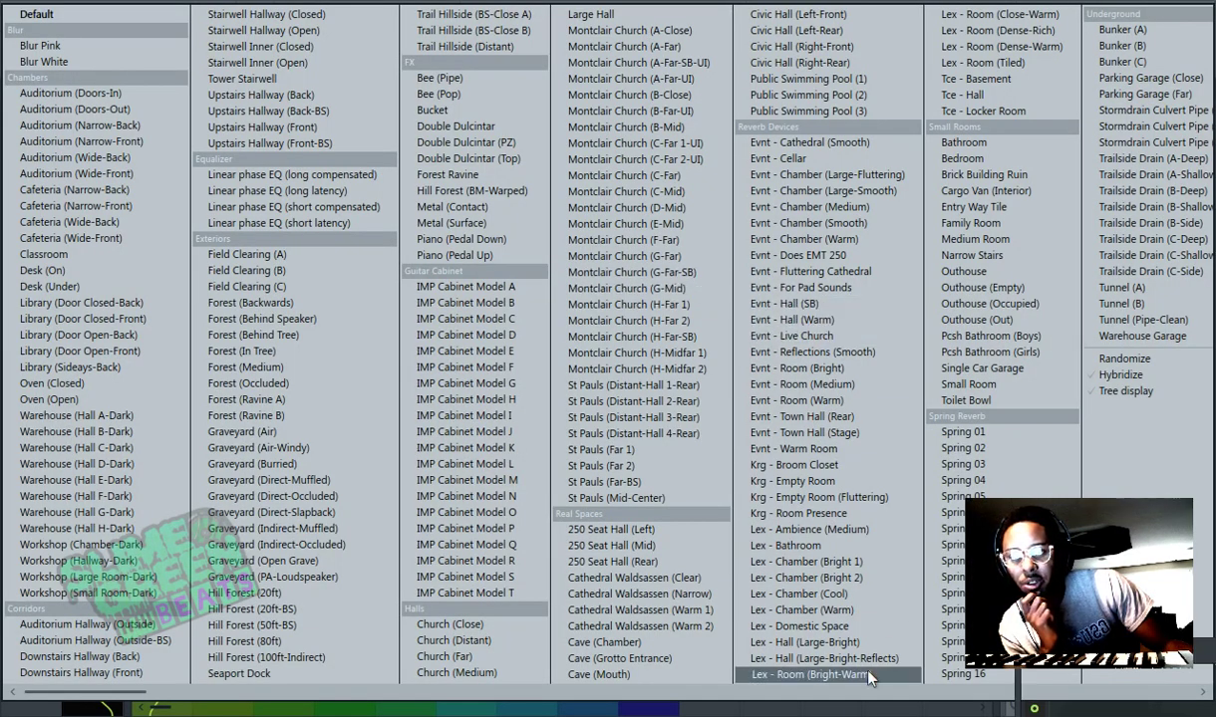
{"action": "left_click", "coordinate": [812, 674]}
Step: Replace Fruity Convolver in slot 3 of the Melody track with a second Patcher
{"action": "left_click", "coordinate": [1014, 203]}
{"action": "mouse_move", "coordinate": [1022, 231]}
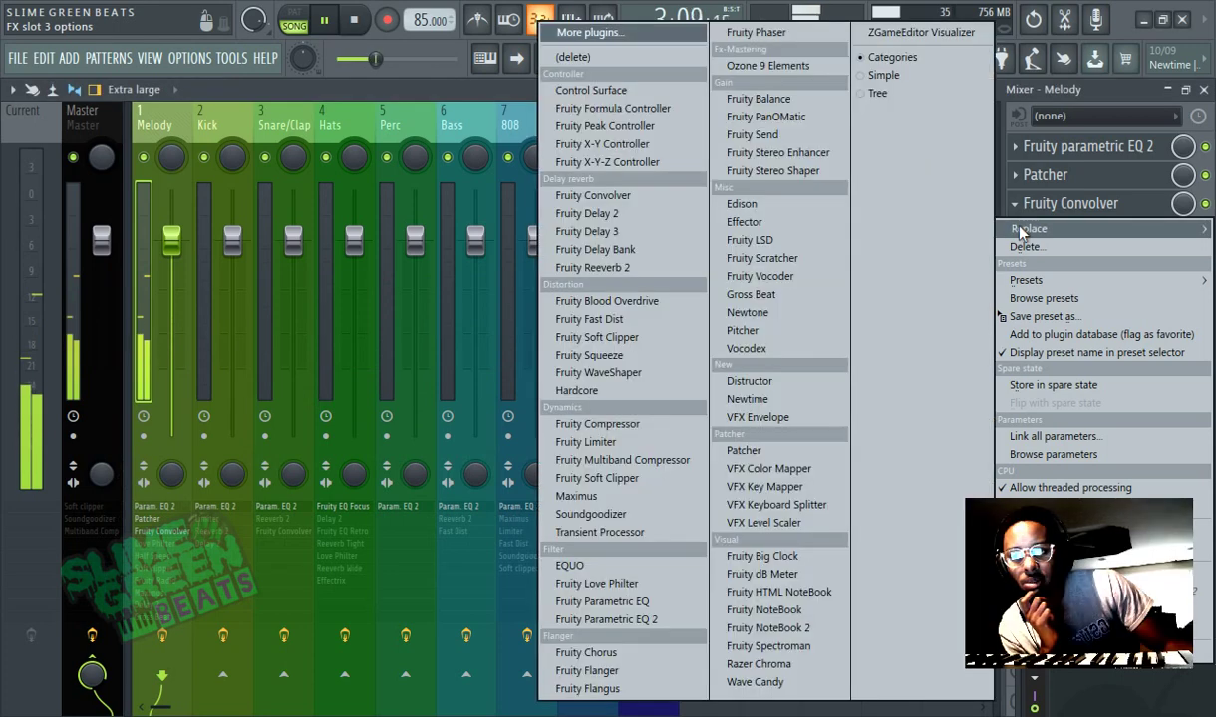
{"action": "left_click", "coordinate": [746, 451]}
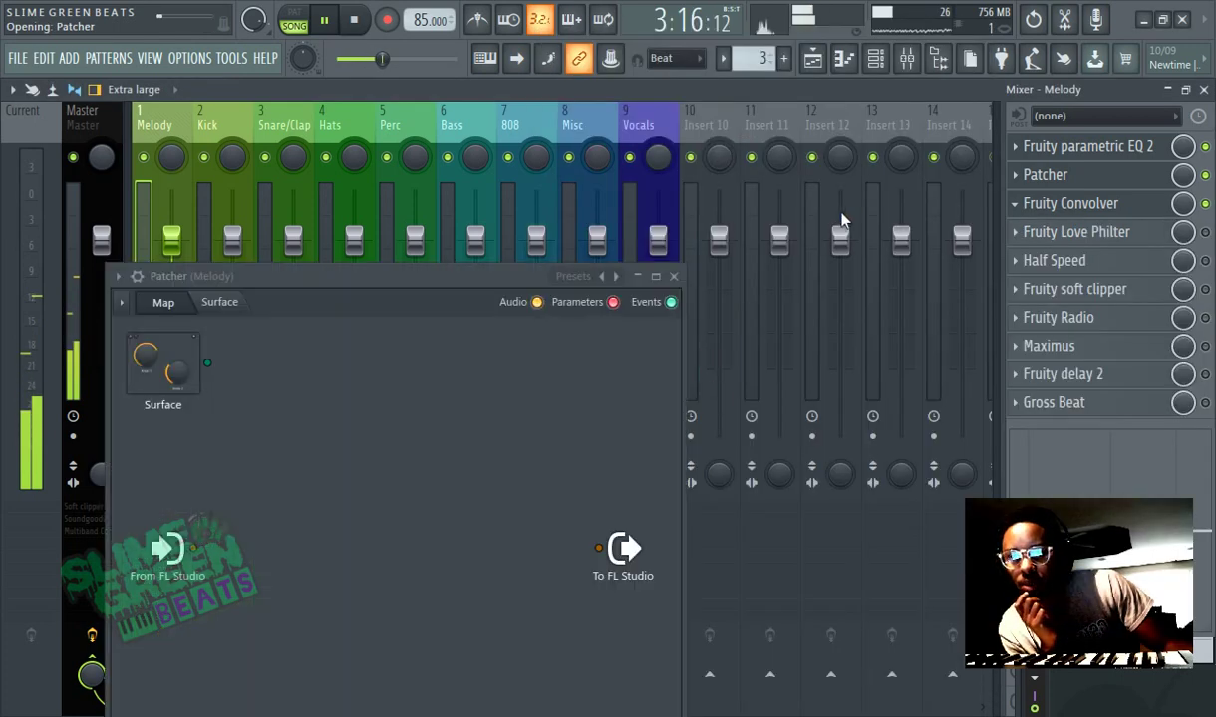
Step: Try the 1K Chorus preset in the slot 3 Patcher, with the amount at maximum and at half
{"action": "right_click", "coordinate": [528, 301]}
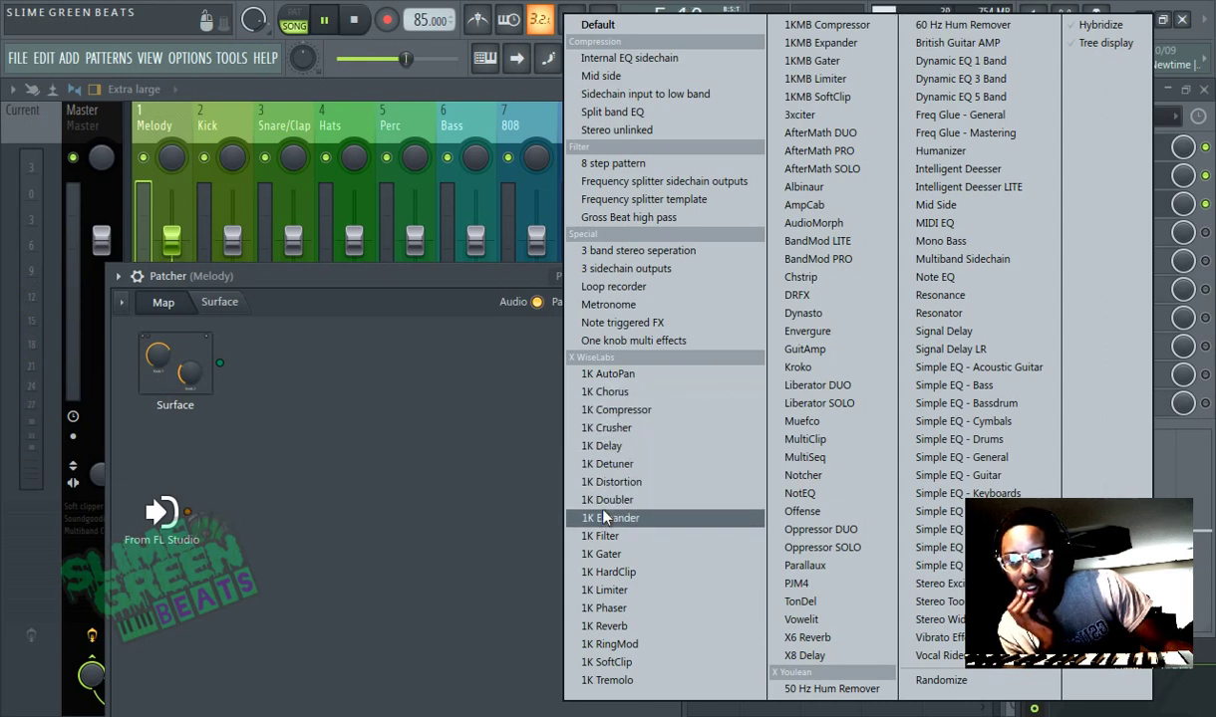
{"action": "left_click", "coordinate": [602, 411]}
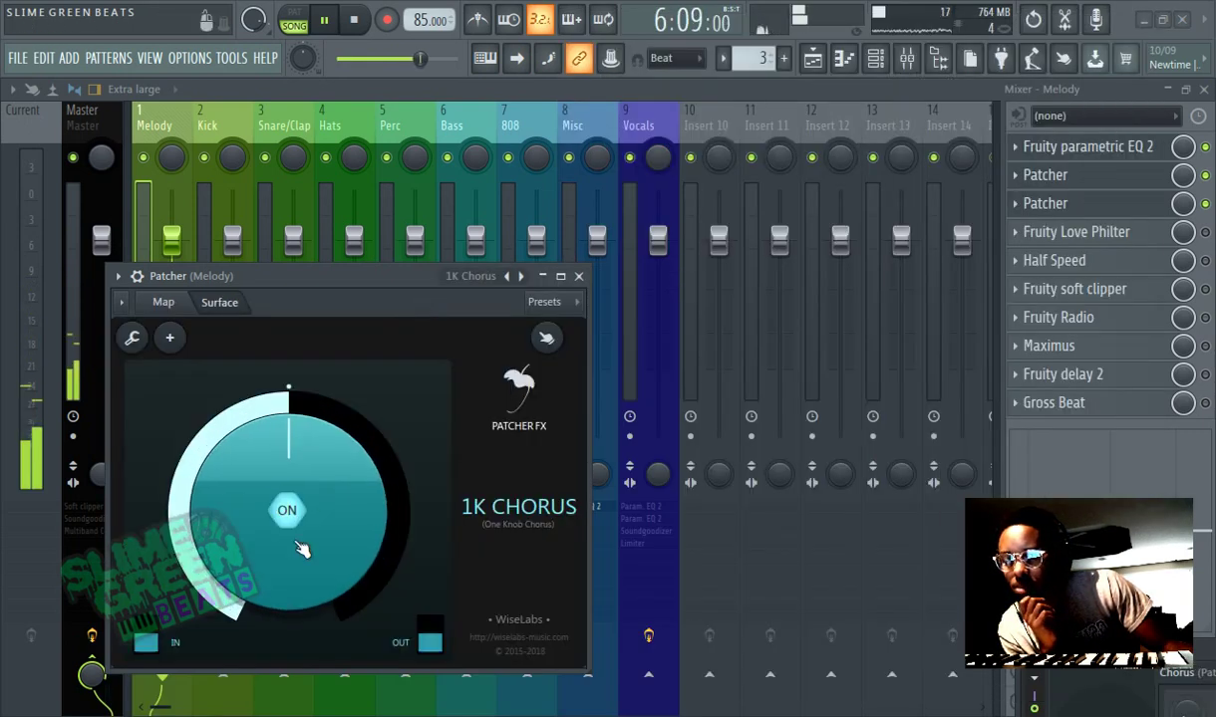
{"action": "left_click_drag", "start_coordinate": [259, 558], "coordinate": [259, 513]}
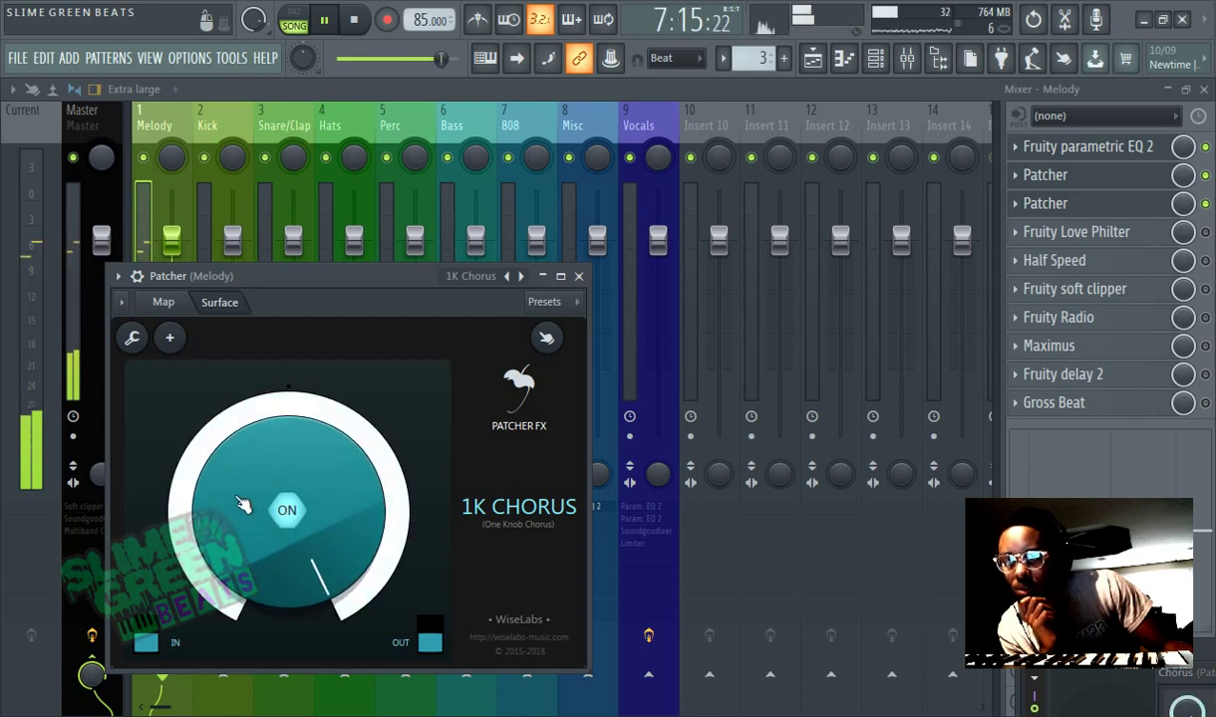
{"action": "scroll", "coordinate": [242, 503], "scroll_direction": "down", "scroll_amount": 5}
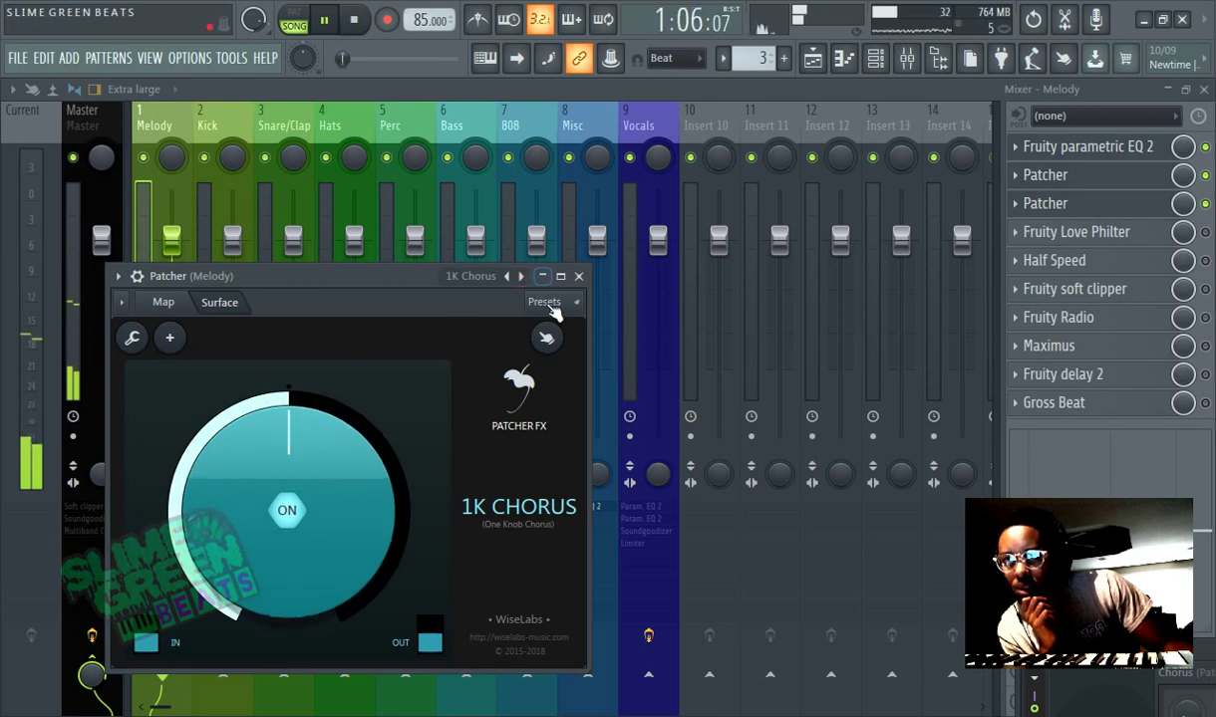
Step: Load the 1K Reverb preset in the slot 3 Patcher and raise its amount to about two thirds
{"action": "left_click", "coordinate": [482, 277]}
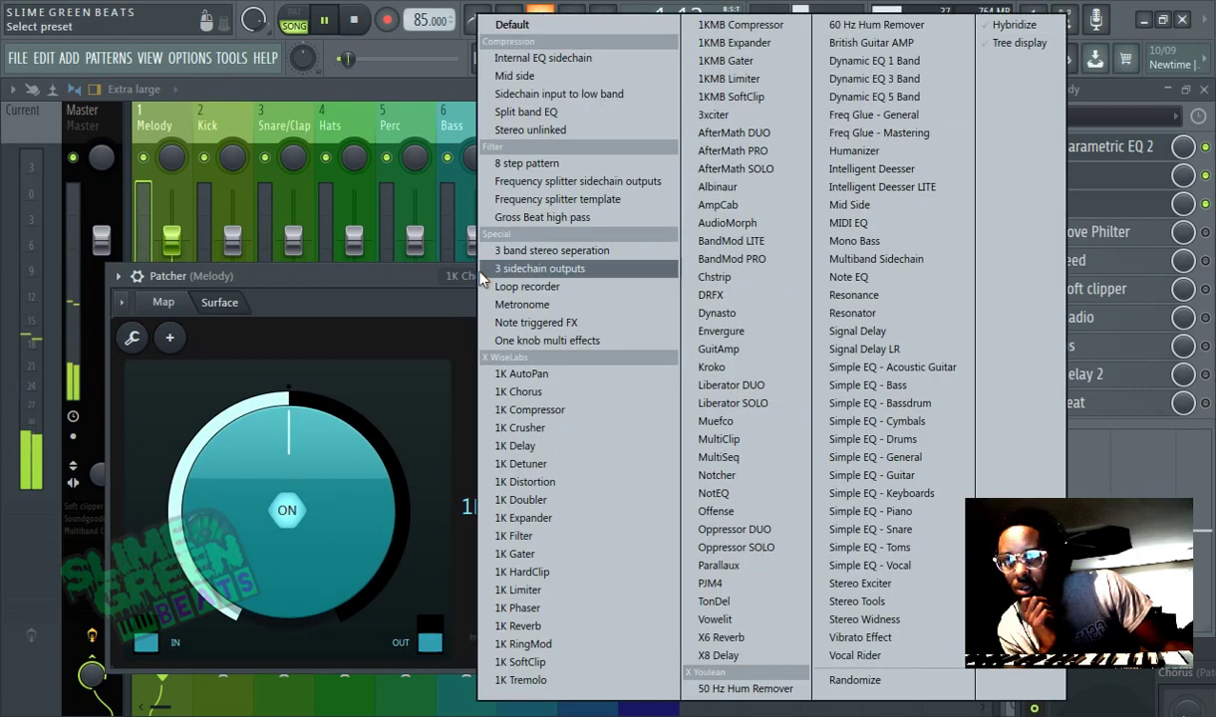
{"action": "left_click", "coordinate": [516, 608]}
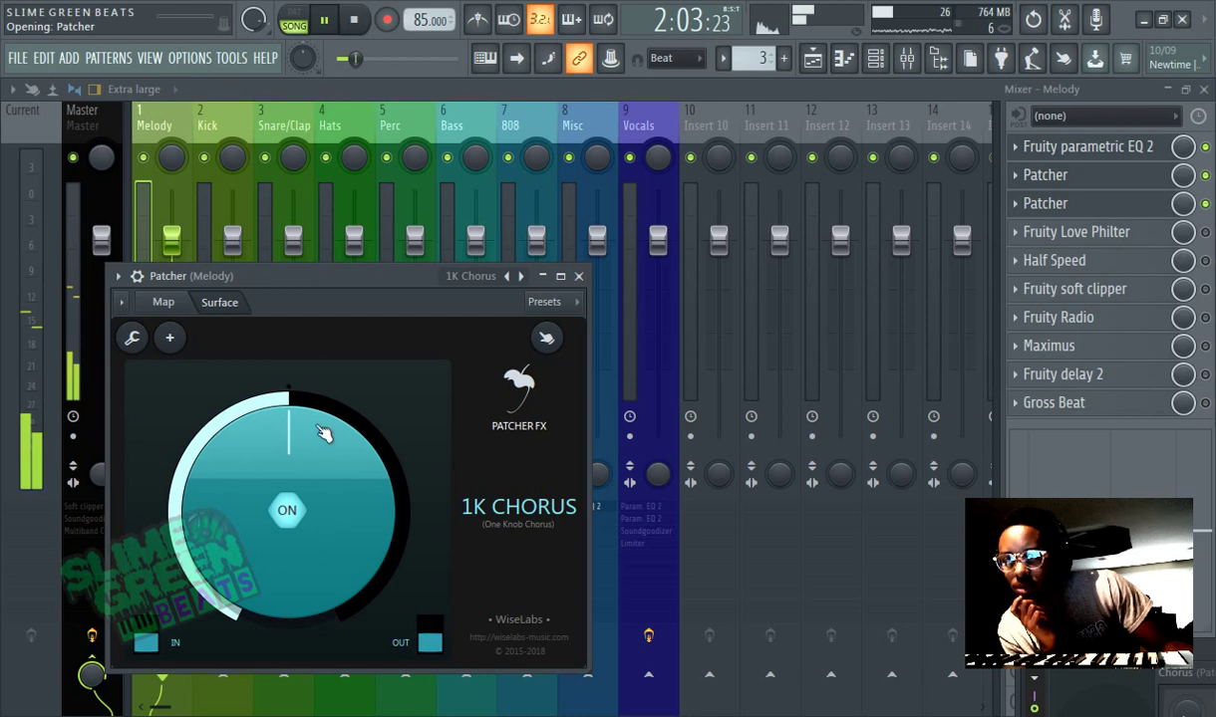
{"action": "scroll", "coordinate": [269, 491], "scroll_direction": "up", "scroll_amount": 5}
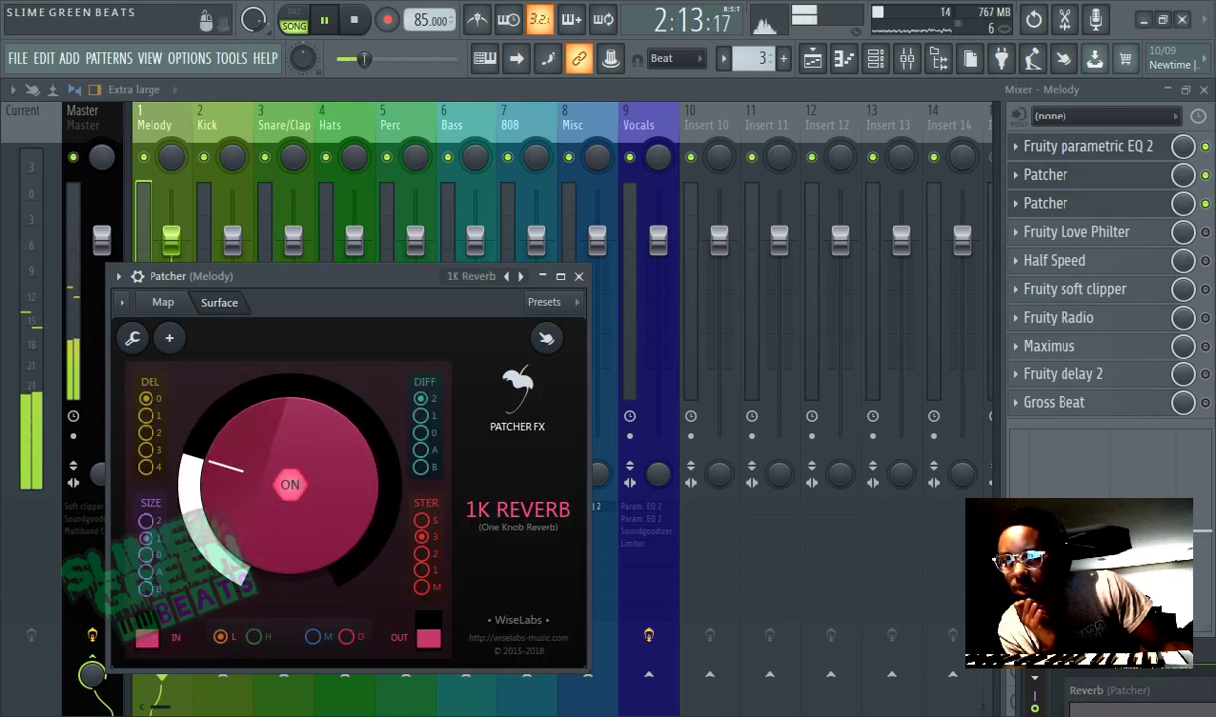
{"action": "left_click_drag", "start_coordinate": [251, 503], "coordinate": [251, 443]}
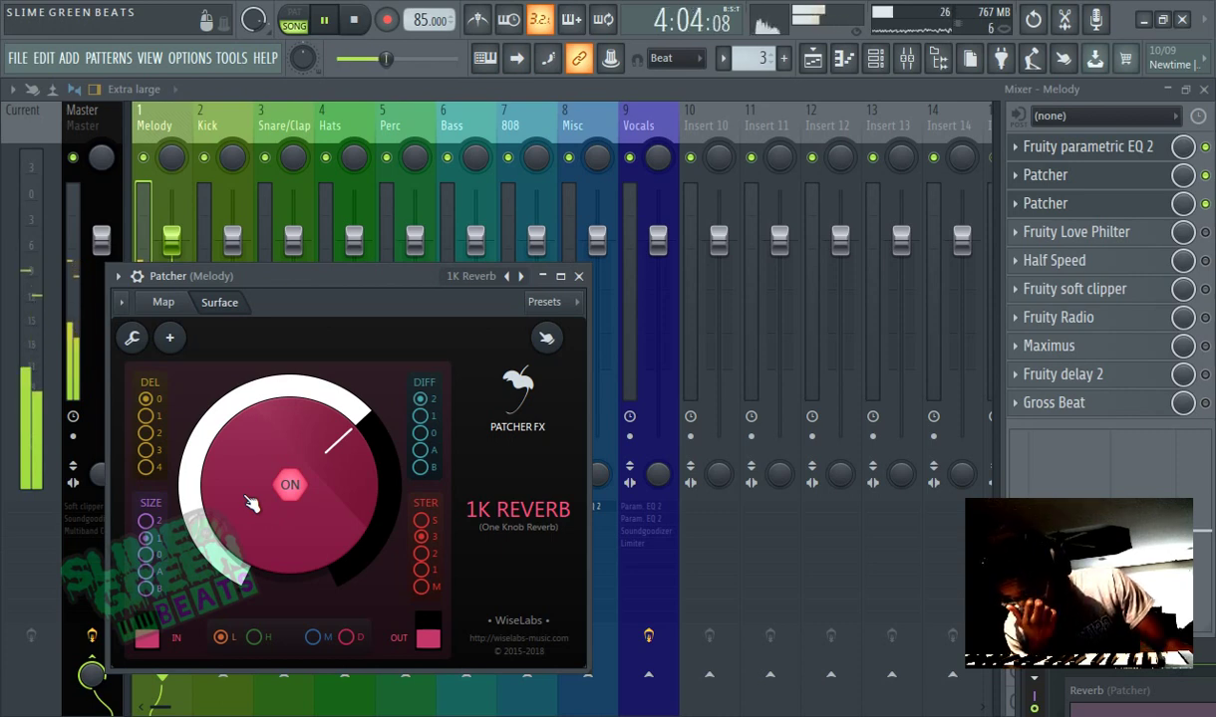
Step: Lower the 1K Reverb amount in the slot 3 Patcher to about one fifth of the knob's range
{"action": "left_click_drag", "start_coordinate": [251, 443], "coordinate": [244, 498]}
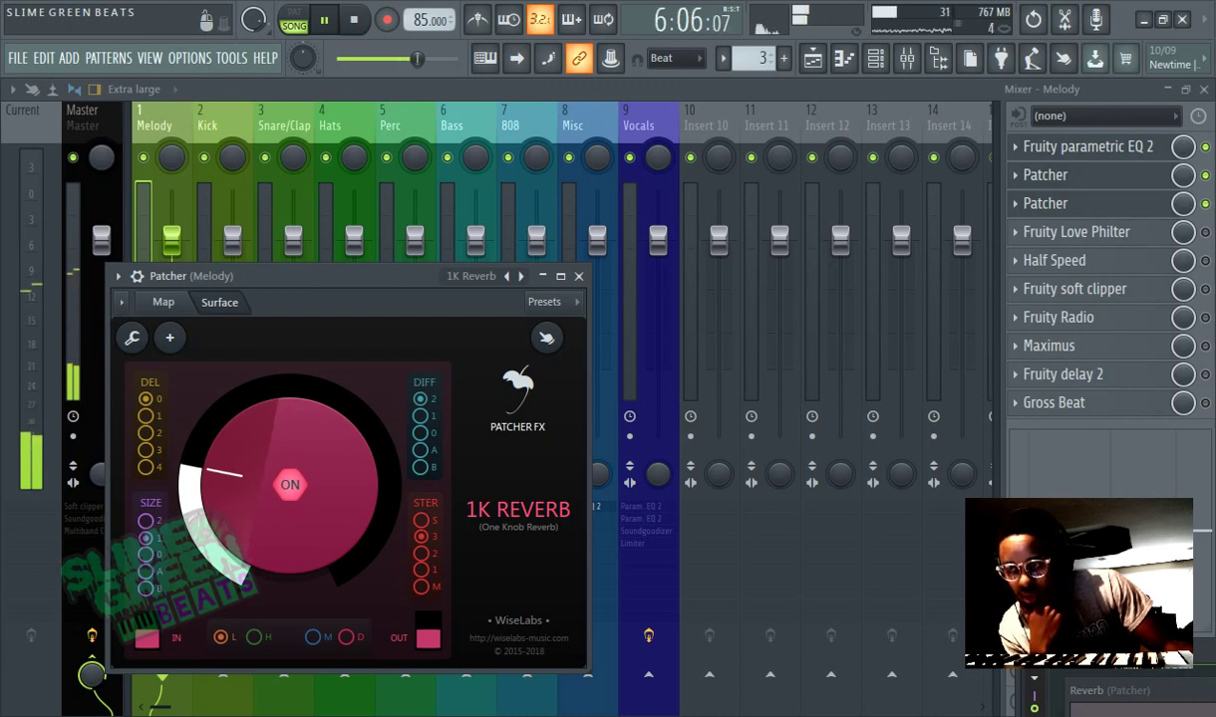
{"action": "left_click_drag", "start_coordinate": [333, 468], "coordinate": [334, 479]}
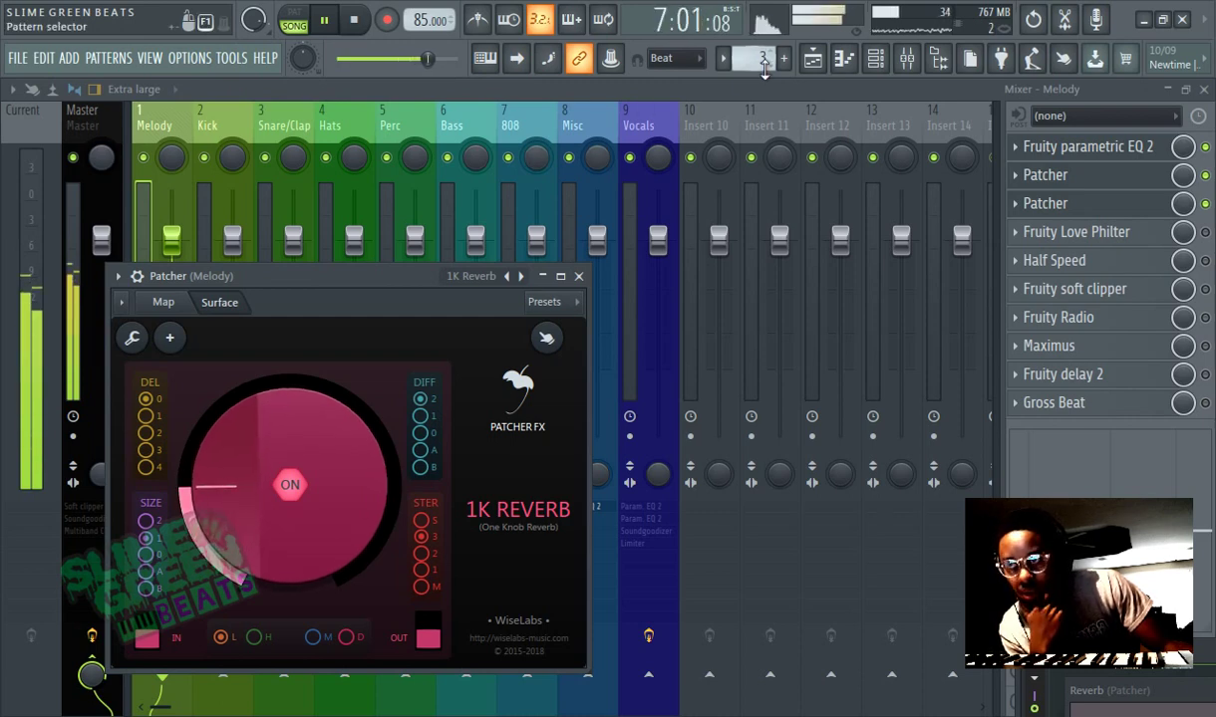
Step: Set the master volume of the Inferno Strings sound in the first ElectraX64 channel to 77 and return to the mixer
{"action": "left_click", "coordinate": [874, 57]}
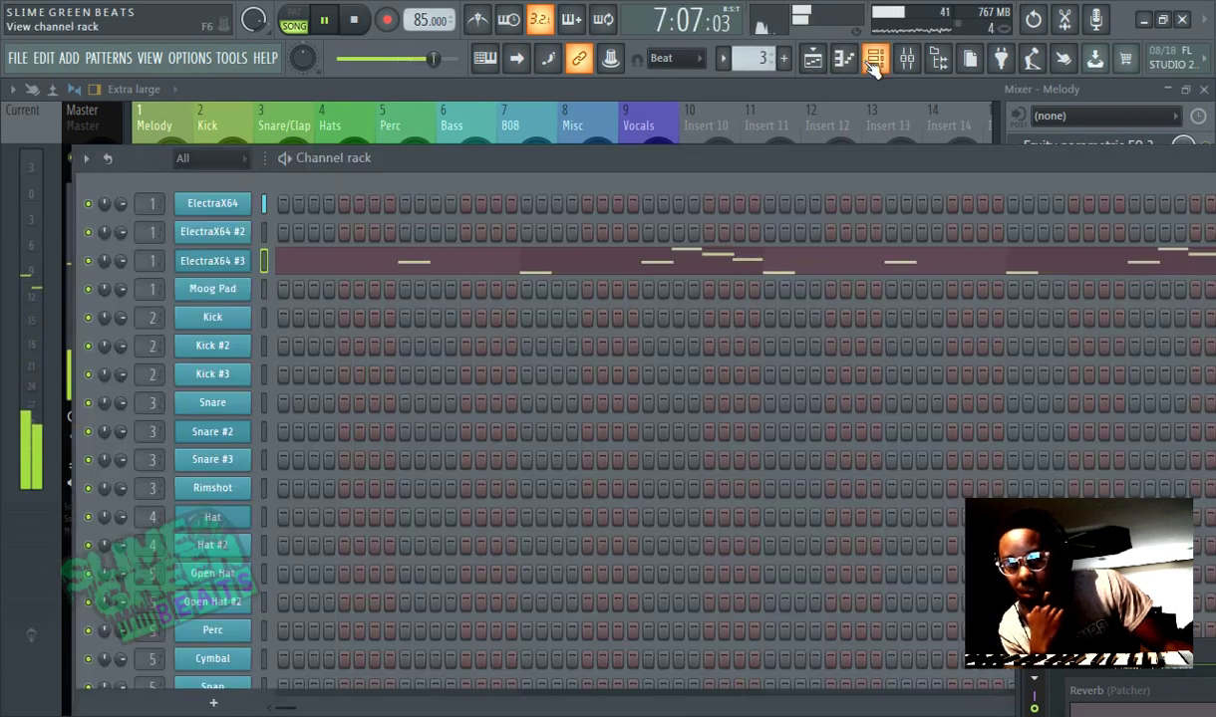
{"action": "left_click", "coordinate": [225, 212]}
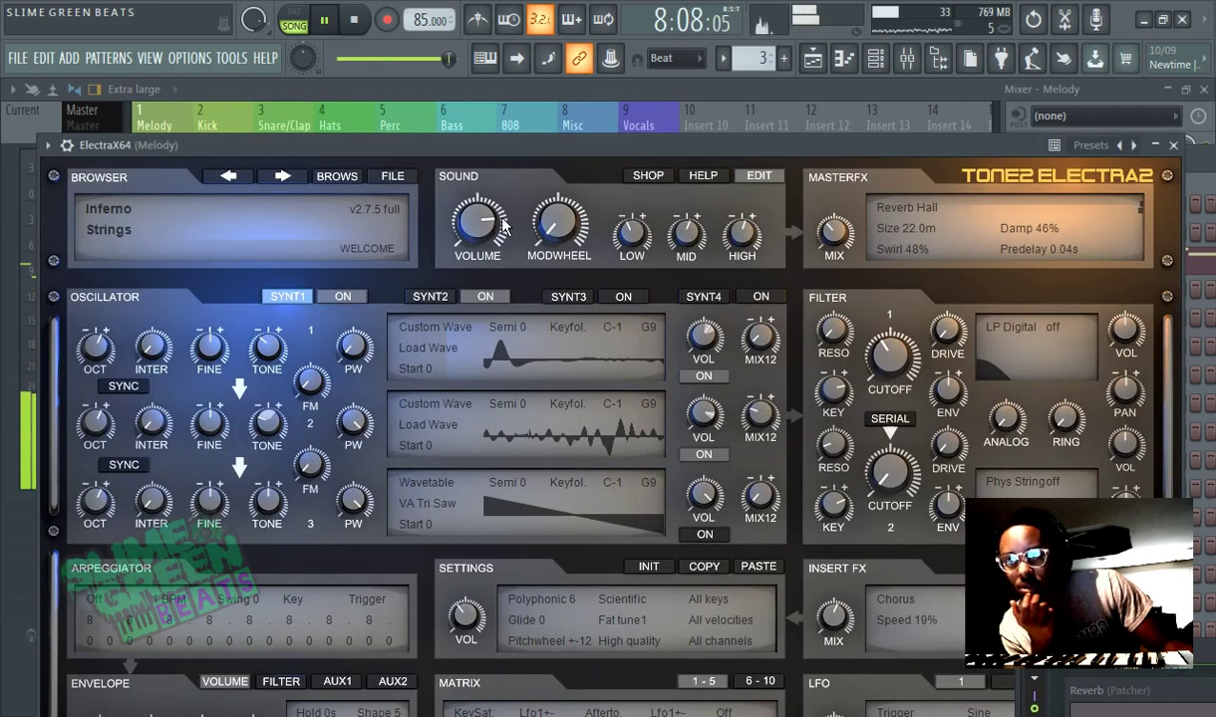
{"action": "mouse_move", "coordinate": [495, 232]}
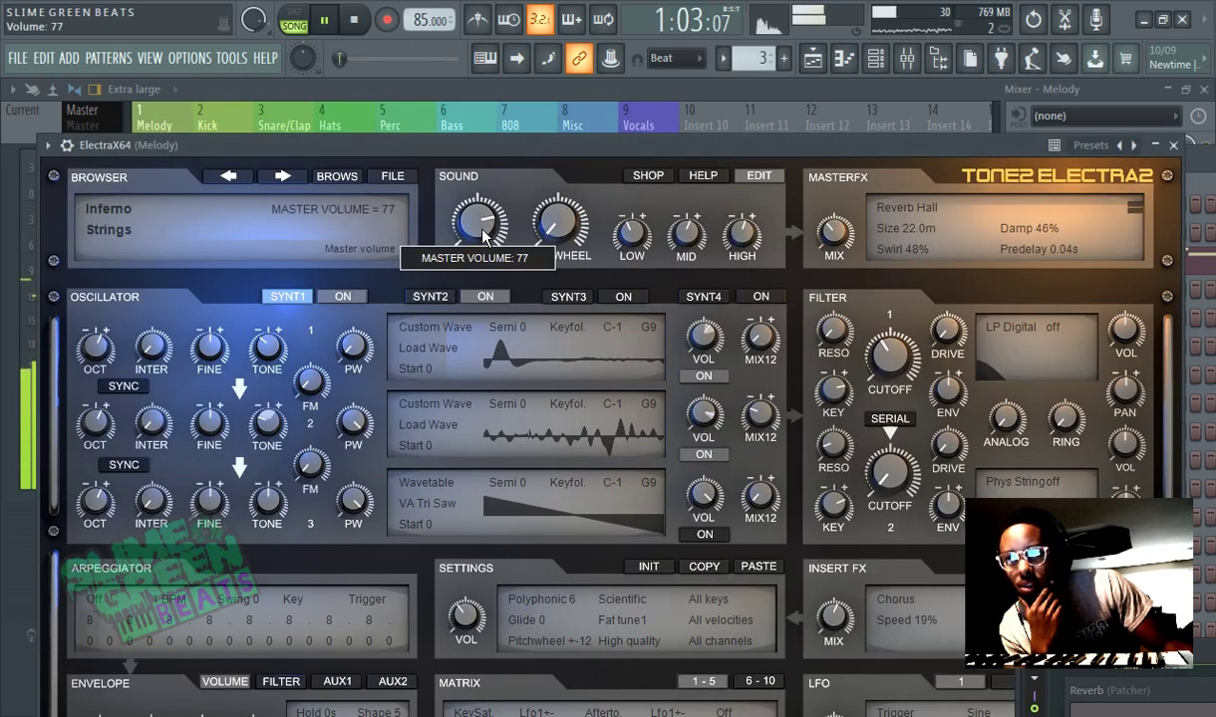
{"action": "left_click", "coordinate": [631, 91]}
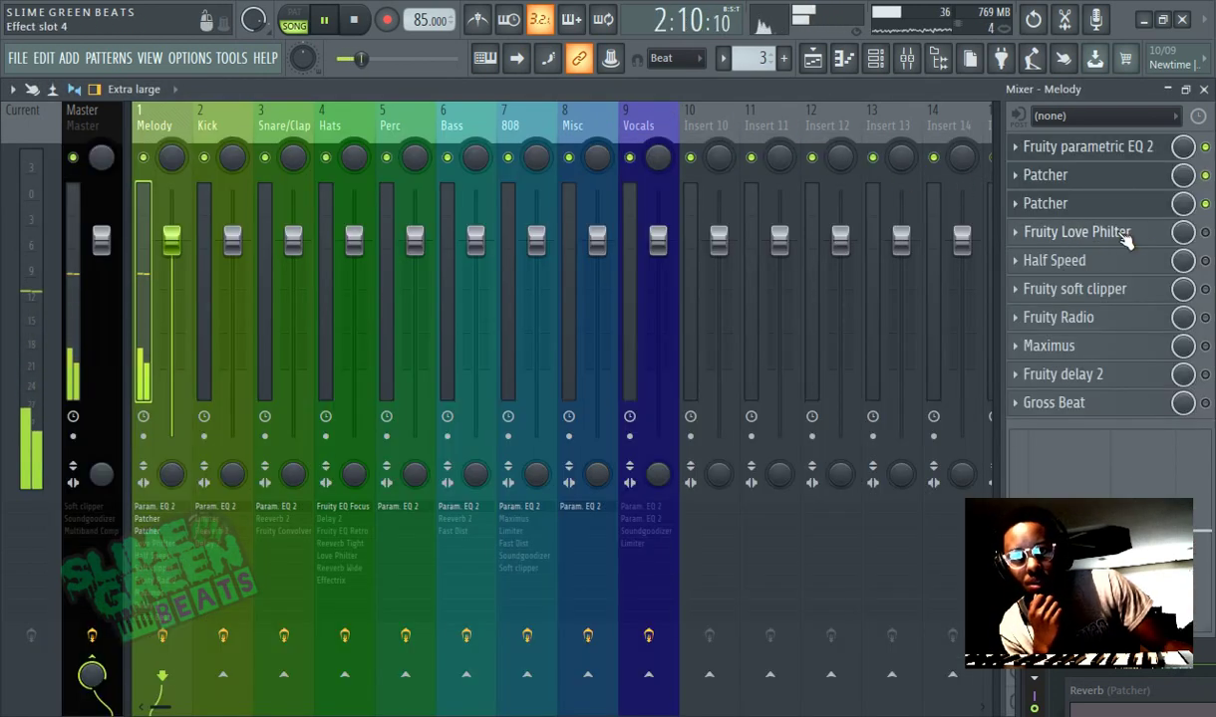
Step: Enable Fruity Love Philter in slot 4 of the Melody track and browse its presets
{"action": "left_click", "coordinate": [1204, 233]}
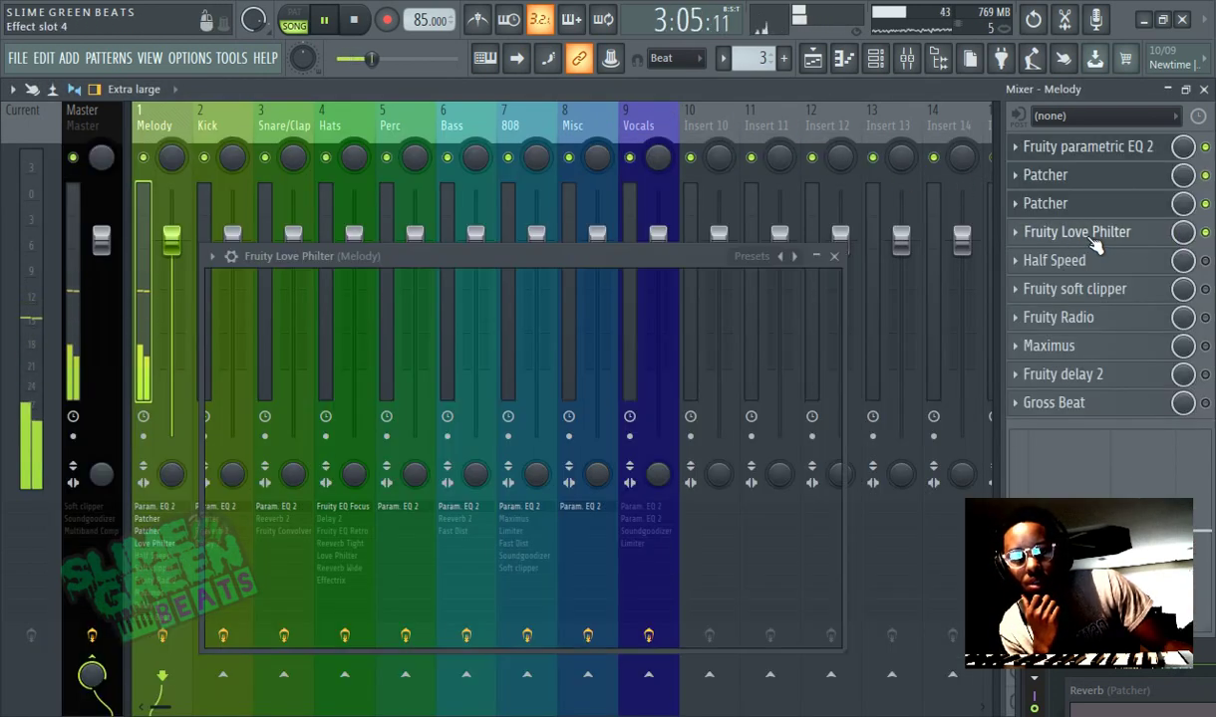
{"action": "left_click", "coordinate": [1093, 244]}
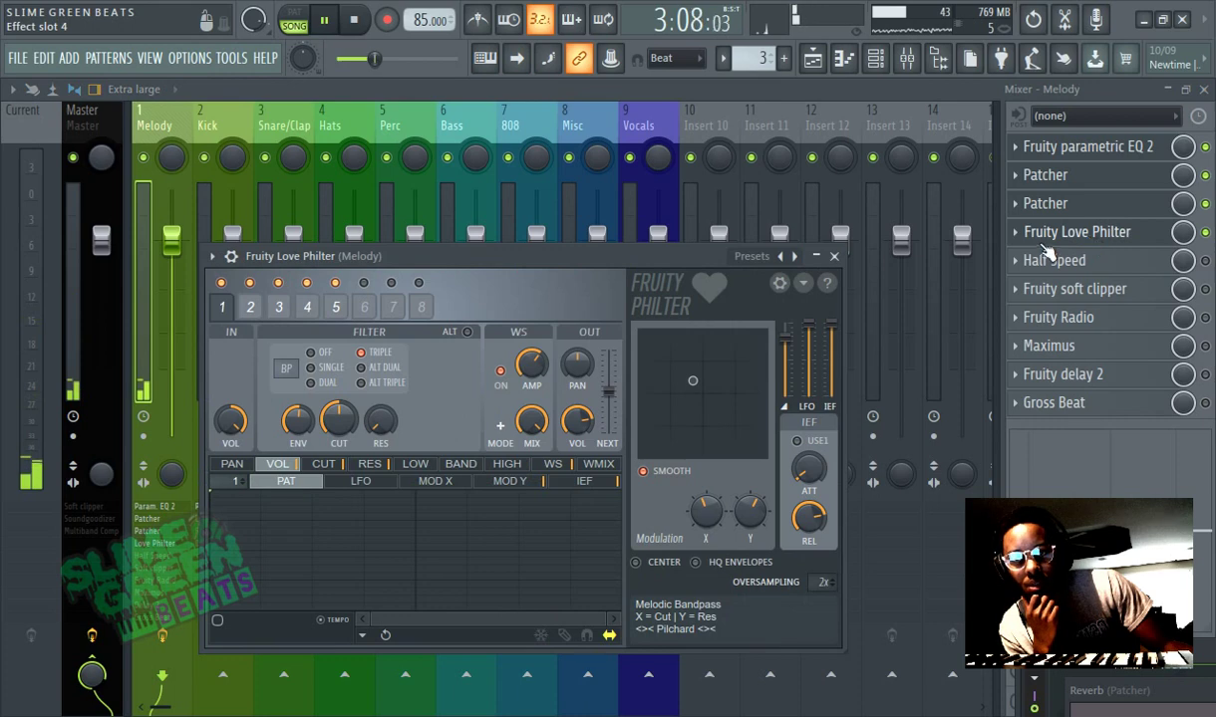
{"action": "left_click", "coordinate": [764, 265]}
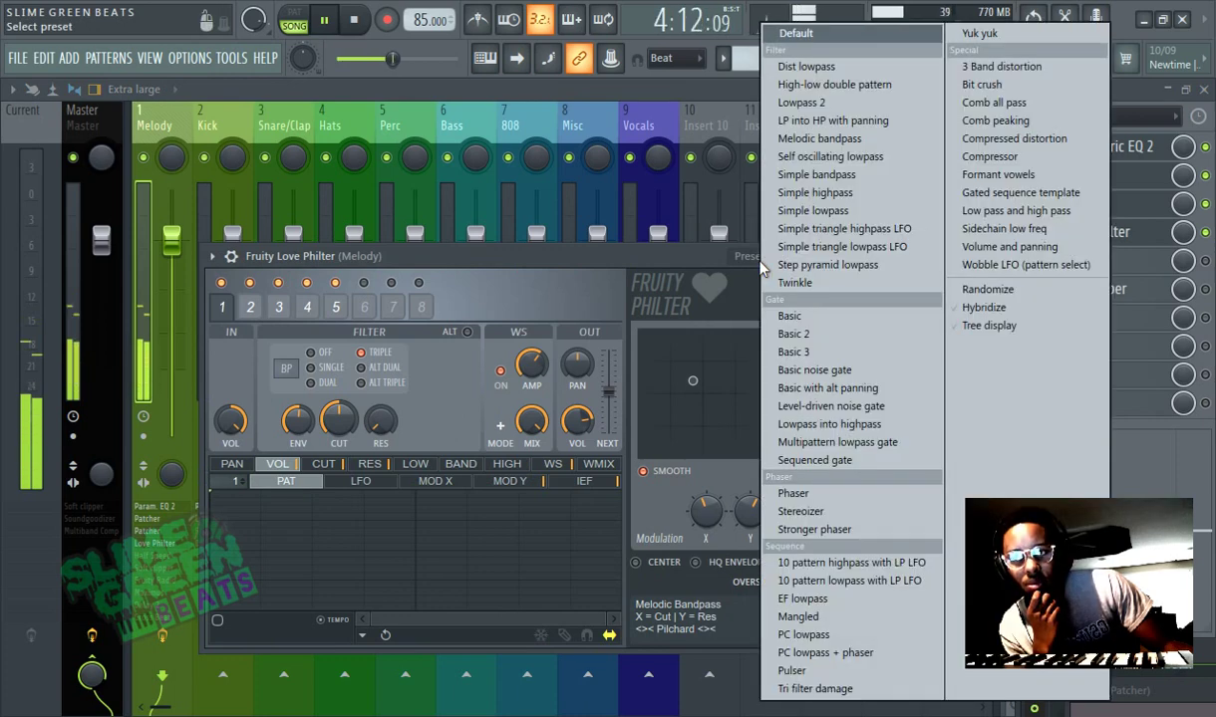
{"action": "left_click", "coordinate": [668, 265]}
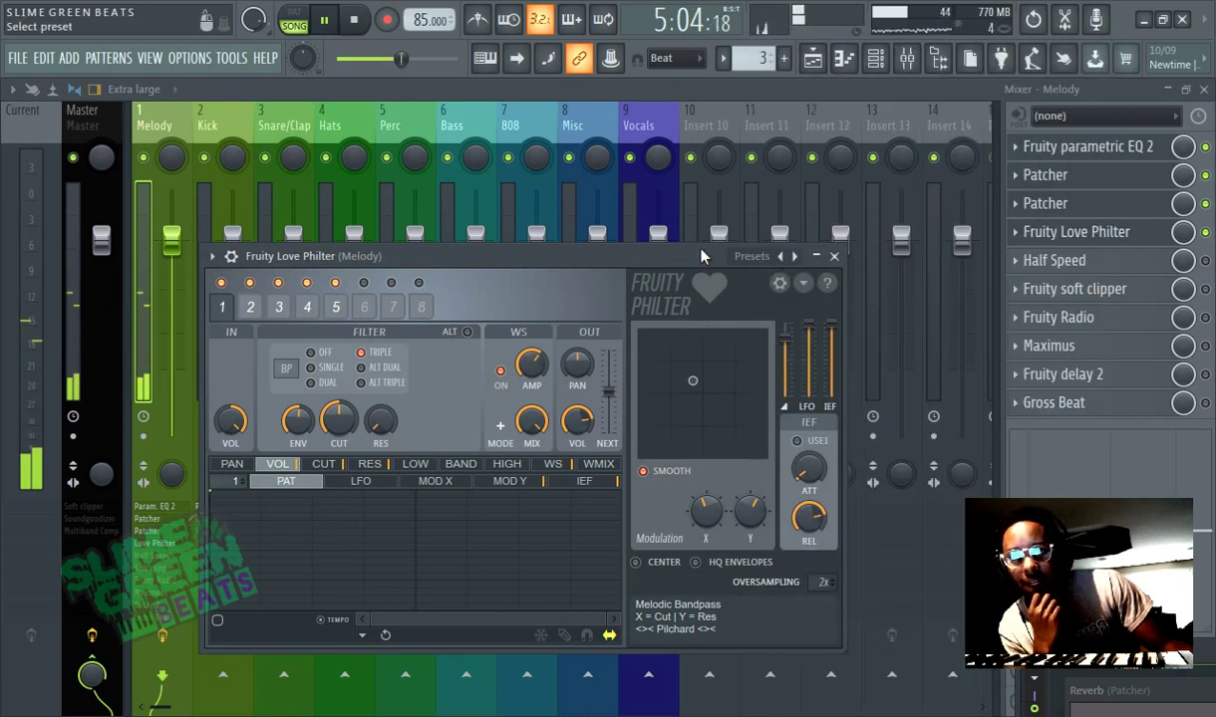
Step: Replace Fruity Love Philter in slot 4 with a Patcher and load the Simple EQ - Keyboards preset
{"action": "left_click", "coordinate": [1016, 235]}
{"action": "mouse_move", "coordinate": [1026, 257]}
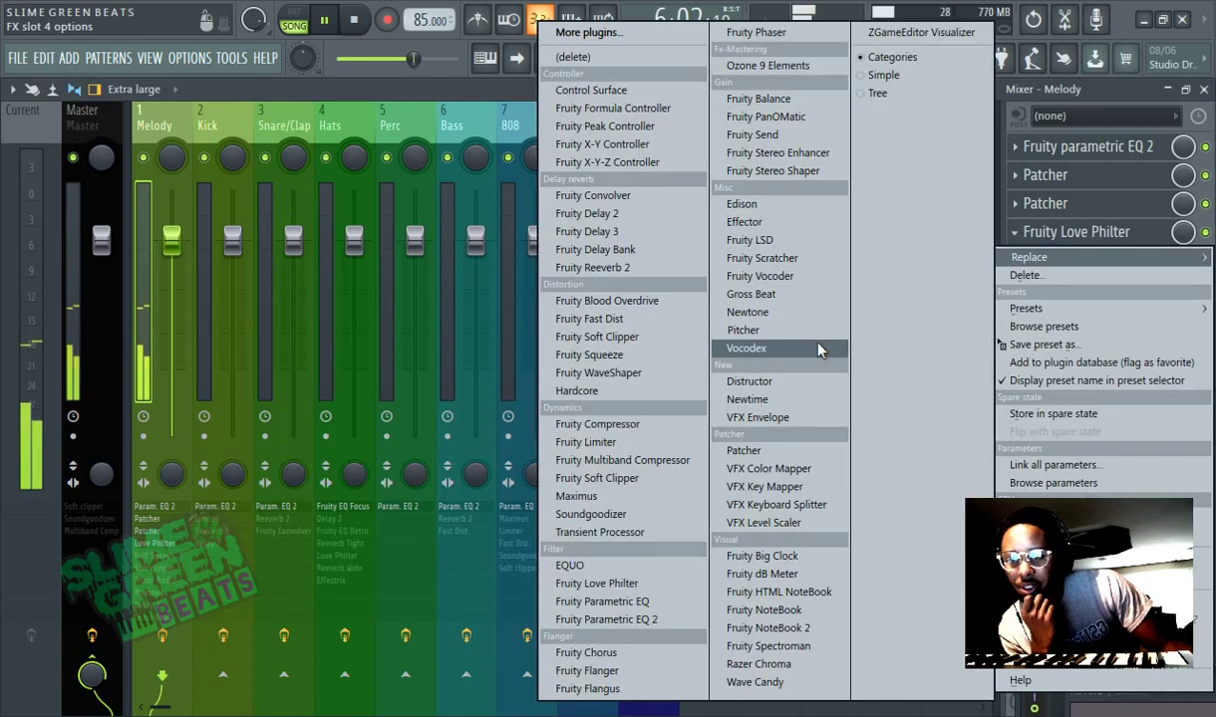
{"action": "left_click", "coordinate": [757, 454]}
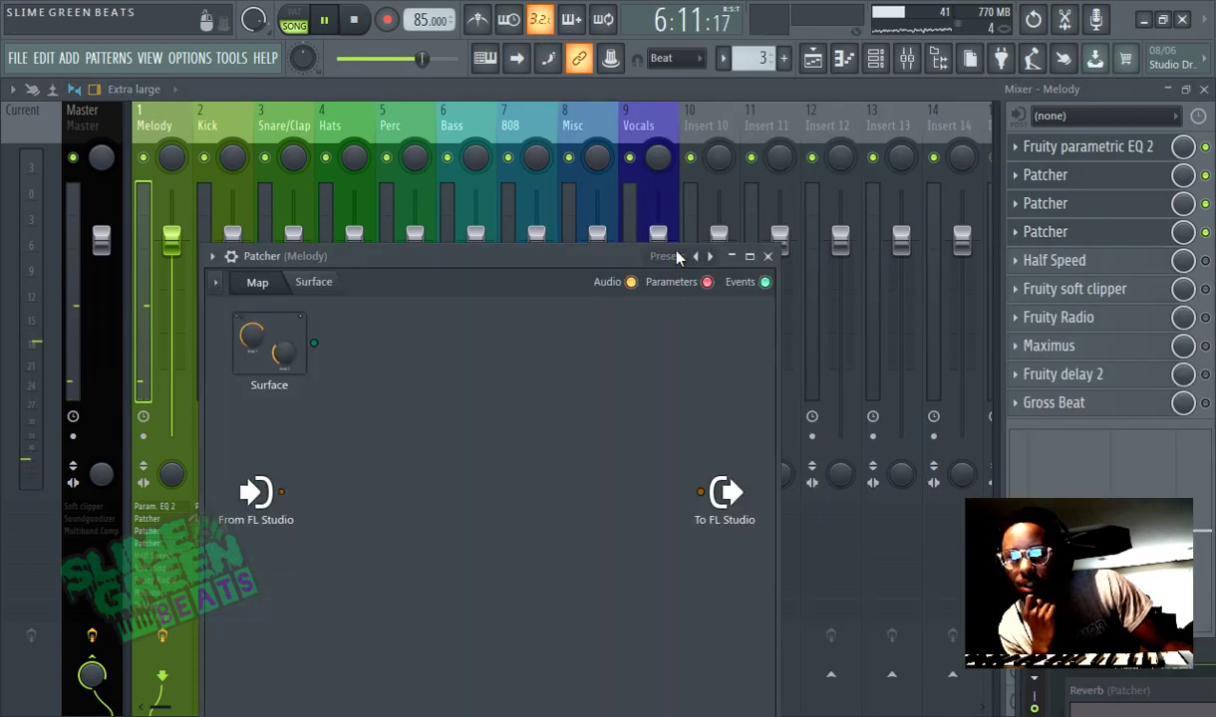
{"action": "left_click", "coordinate": [634, 249]}
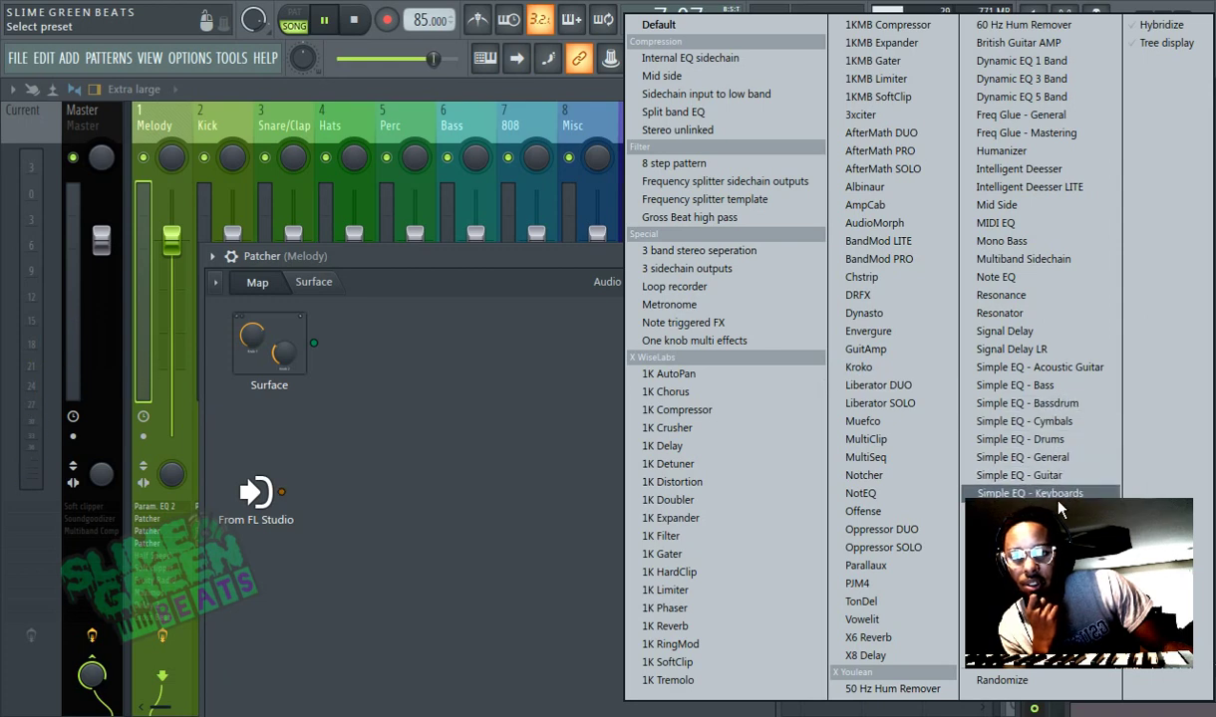
{"action": "left_click", "coordinate": [1012, 493]}
{"action": "left_click_drag", "start_coordinate": [438, 266], "coordinate": [588, 192]}
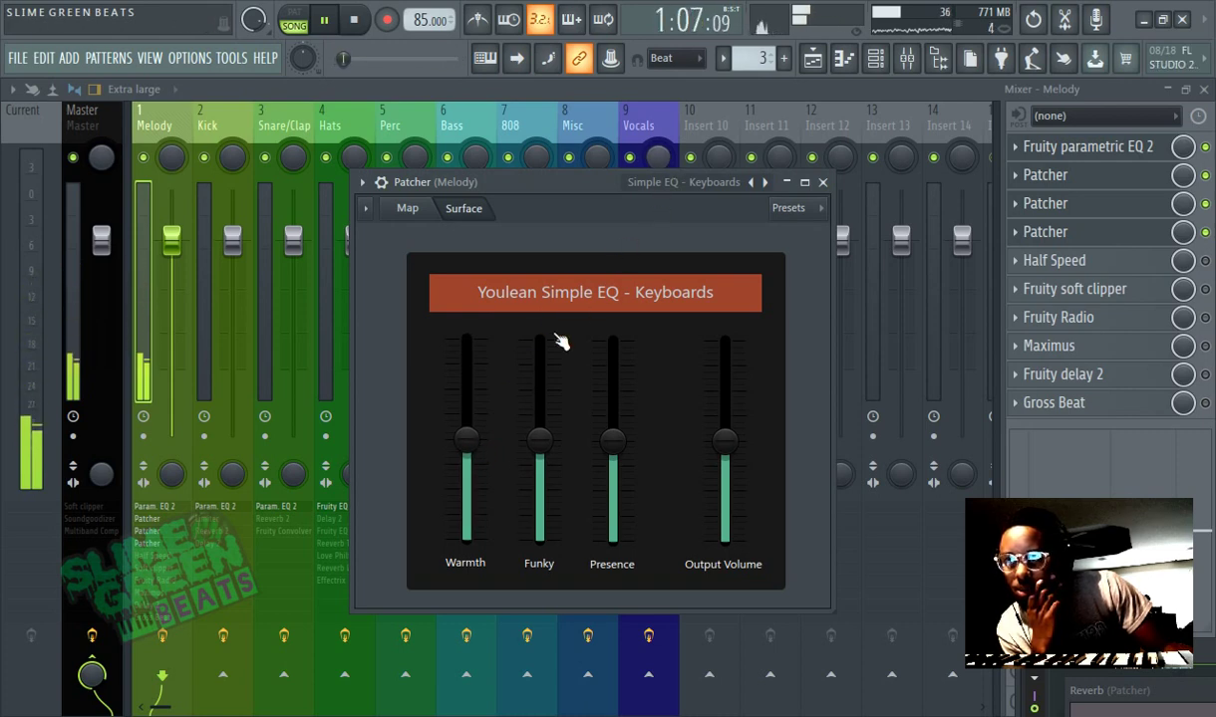
Step: Try the Simple EQ sliders, settling Warmth slightly above the middle and resetting Funky and Presence
{"action": "left_click_drag", "start_coordinate": [465, 429], "coordinate": [466, 339]}
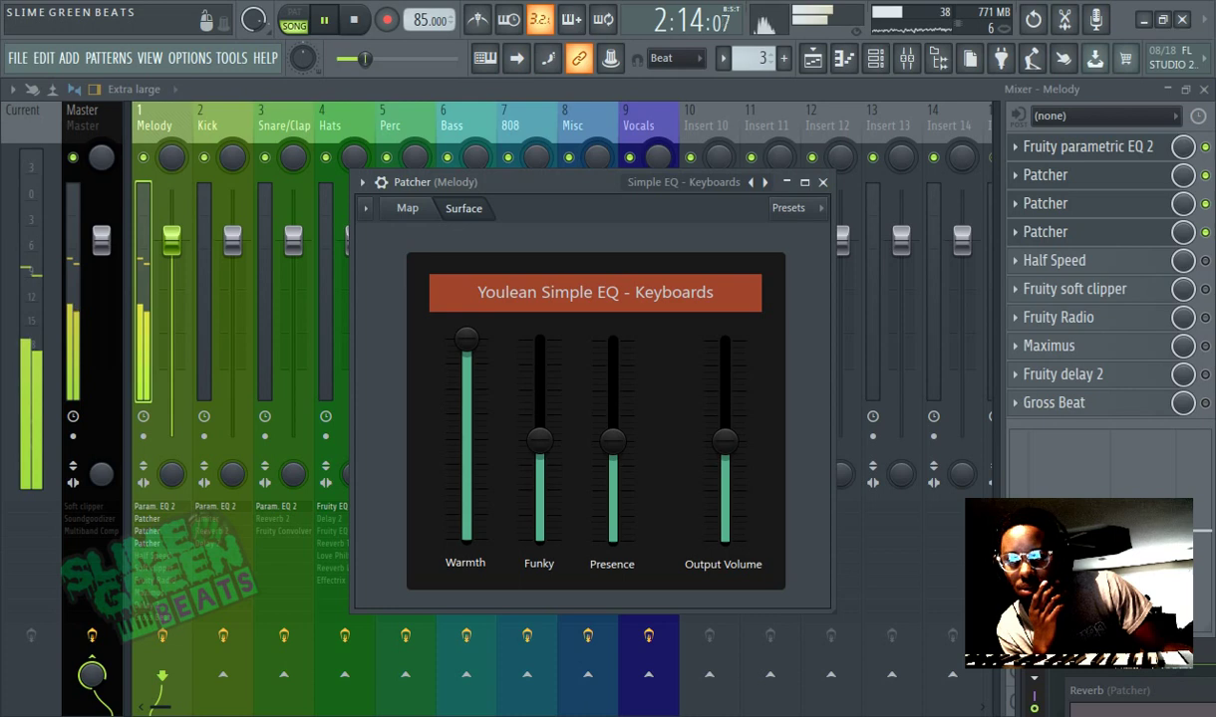
{"action": "left_click_drag", "start_coordinate": [466, 339], "coordinate": [465, 384]}
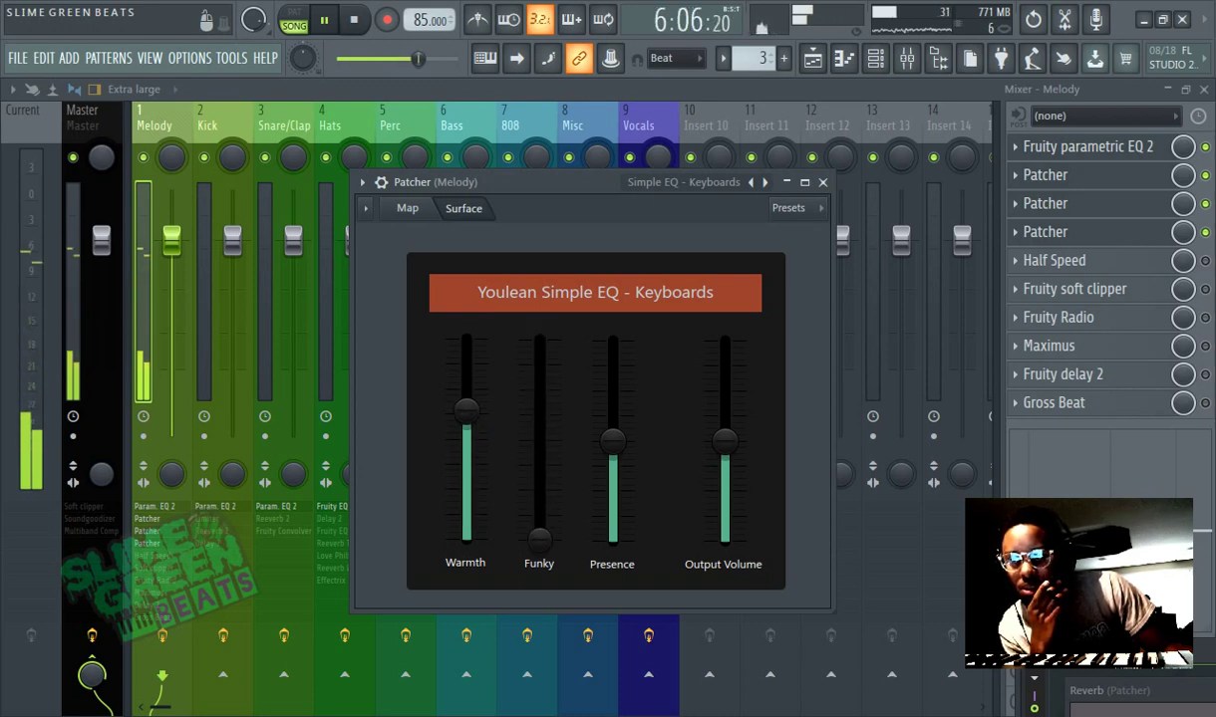
{"action": "right_click", "coordinate": [539, 546]}
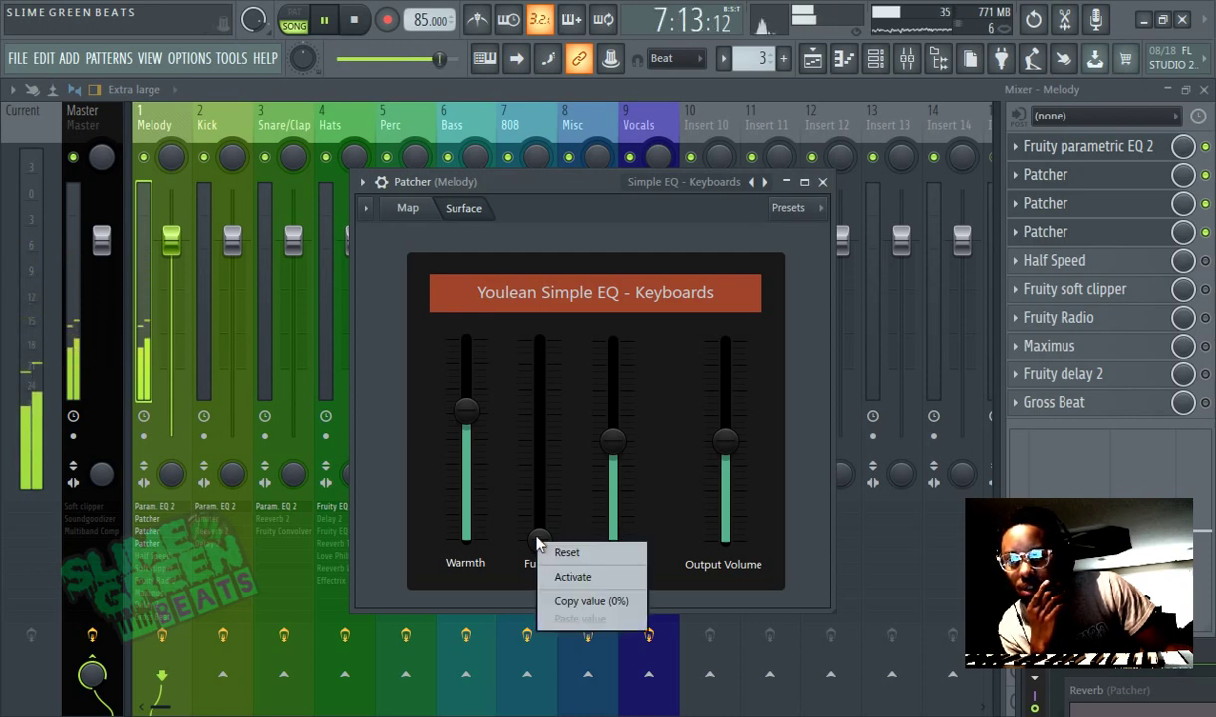
{"action": "left_click", "coordinate": [558, 551]}
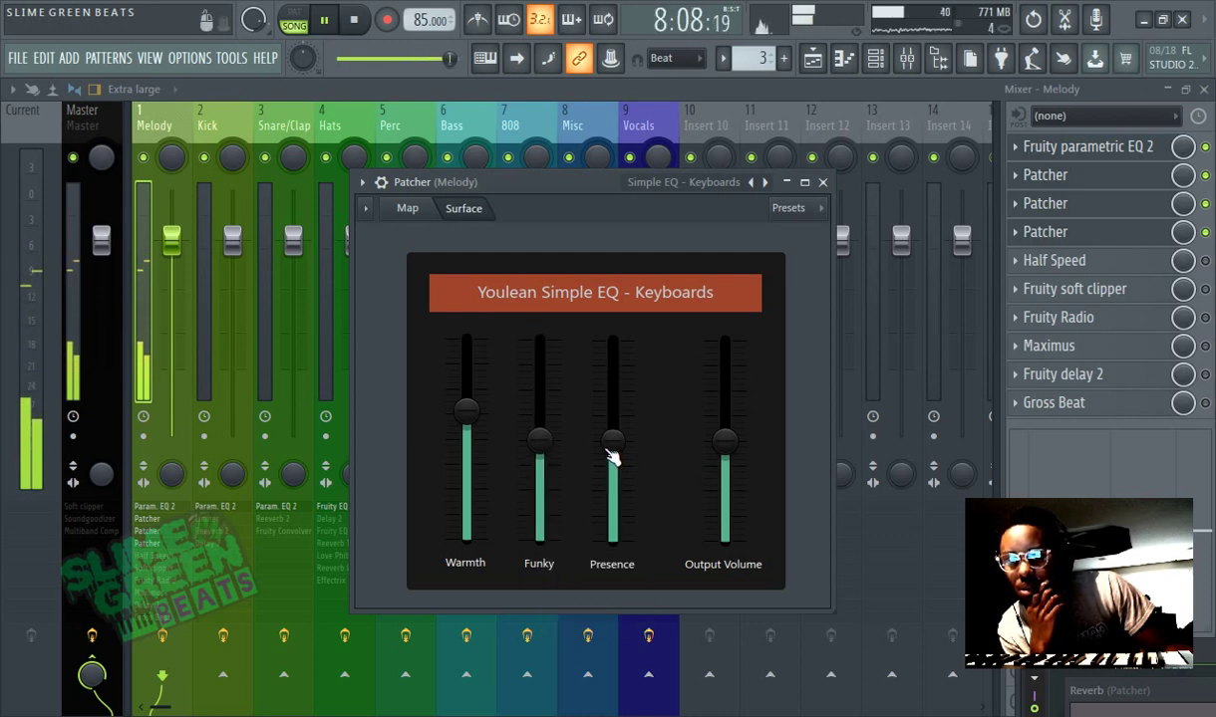
{"action": "left_click_drag", "start_coordinate": [612, 440], "coordinate": [612, 371]}
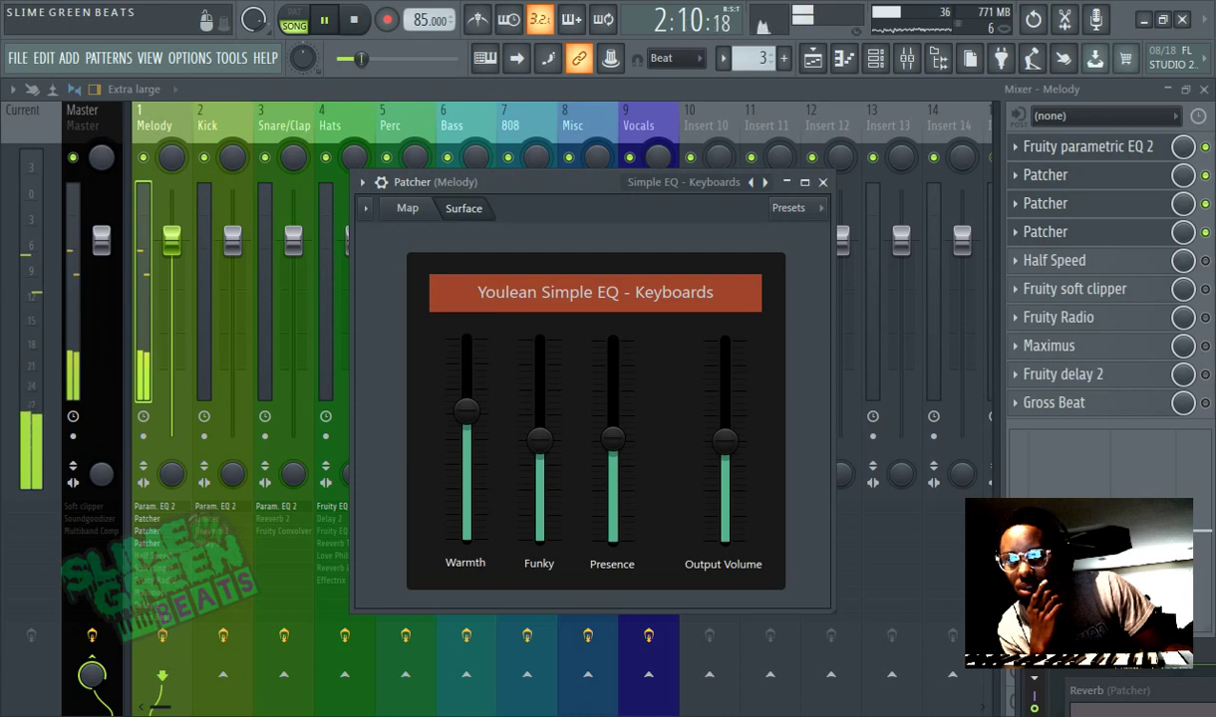
{"action": "right_click", "coordinate": [612, 447]}
{"action": "left_click", "coordinate": [638, 461]}
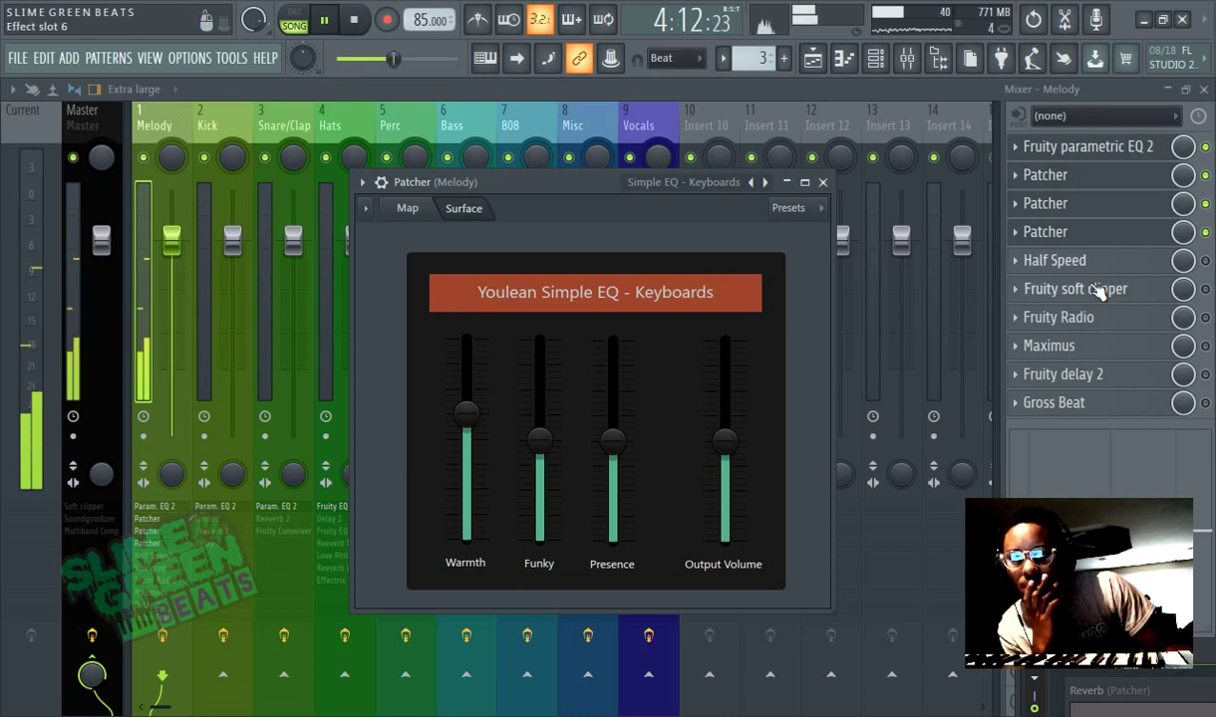
Step: Replace Half Speed in slot 5 of the Melody track with Fruity Limiter and enable the slot
{"action": "right_click", "coordinate": [1034, 277]}
{"action": "mouse_move", "coordinate": [1027, 269]}
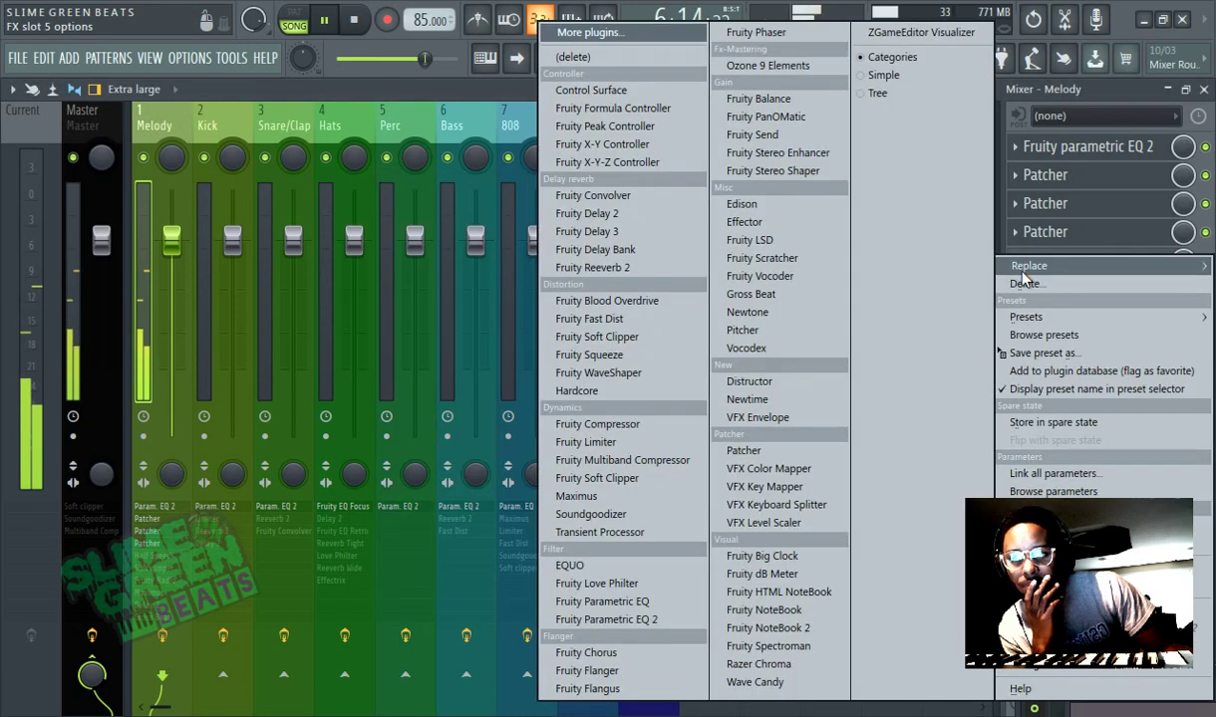
{"action": "left_click", "coordinate": [632, 445]}
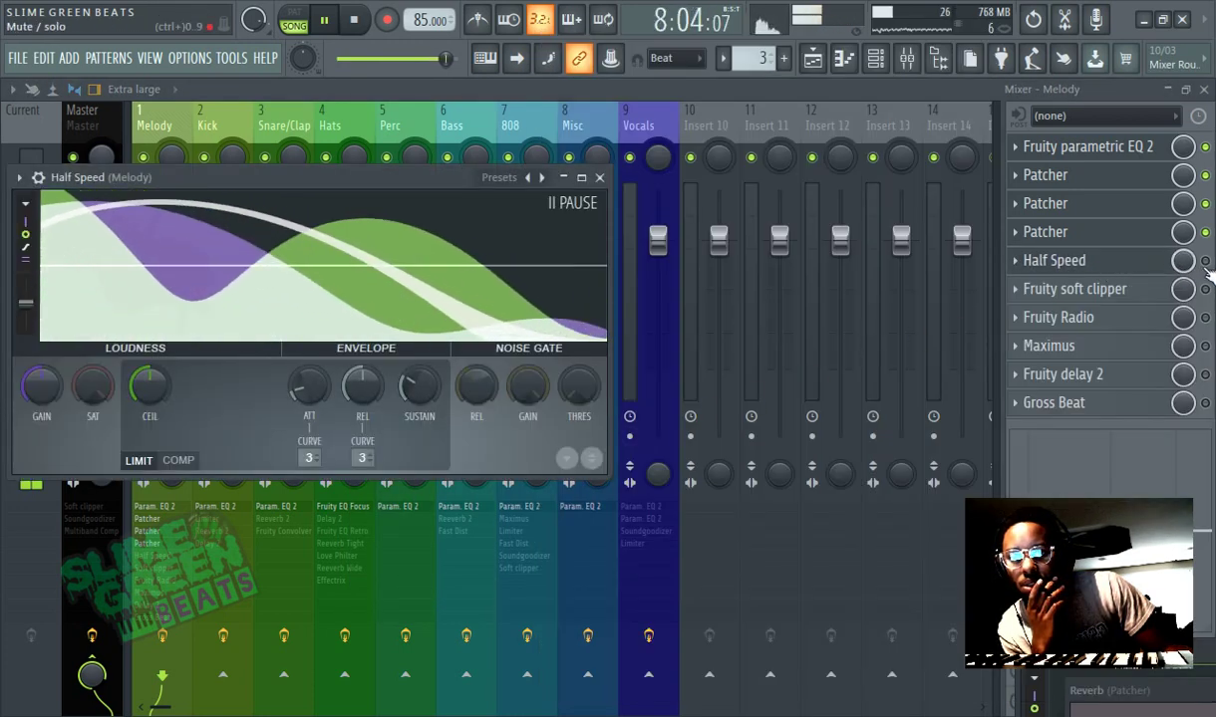
{"action": "left_click", "coordinate": [1152, 261]}
{"action": "left_click", "coordinate": [1041, 274]}
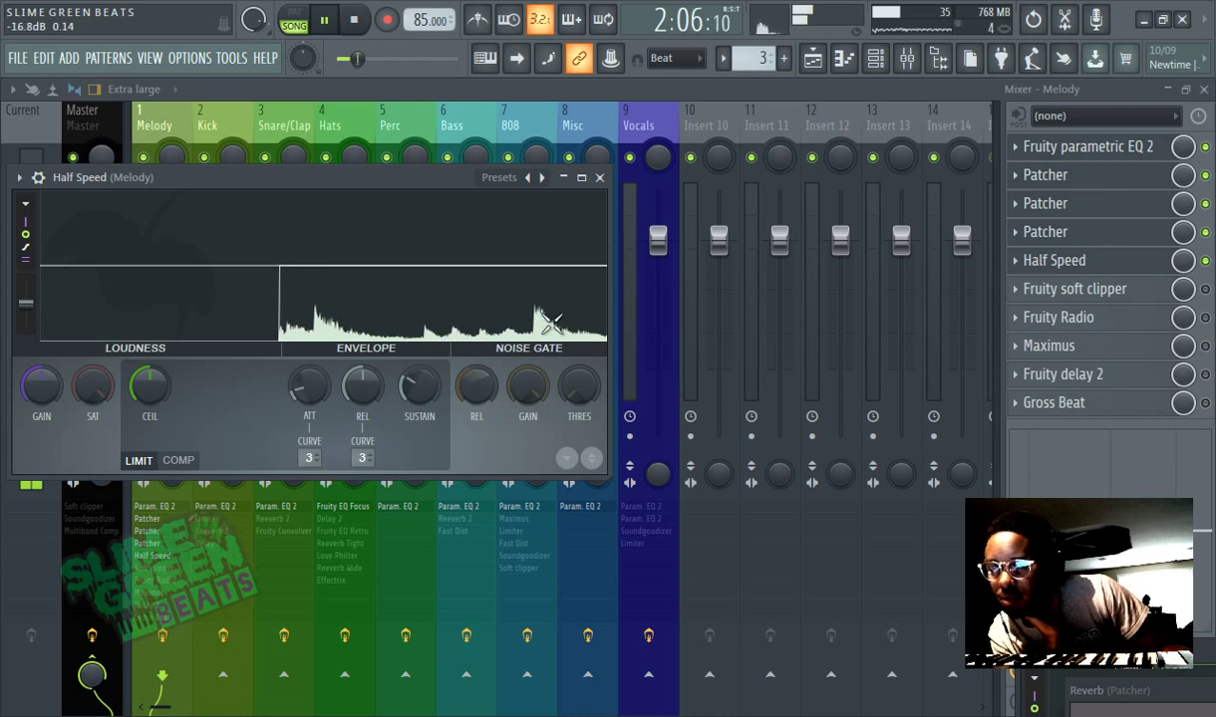
Step: Adjust the limiter's gain and try a ceiling of about -11.4 dB before resetting the ceiling
{"action": "left_click_drag", "start_coordinate": [149, 387], "coordinate": [149, 348]}
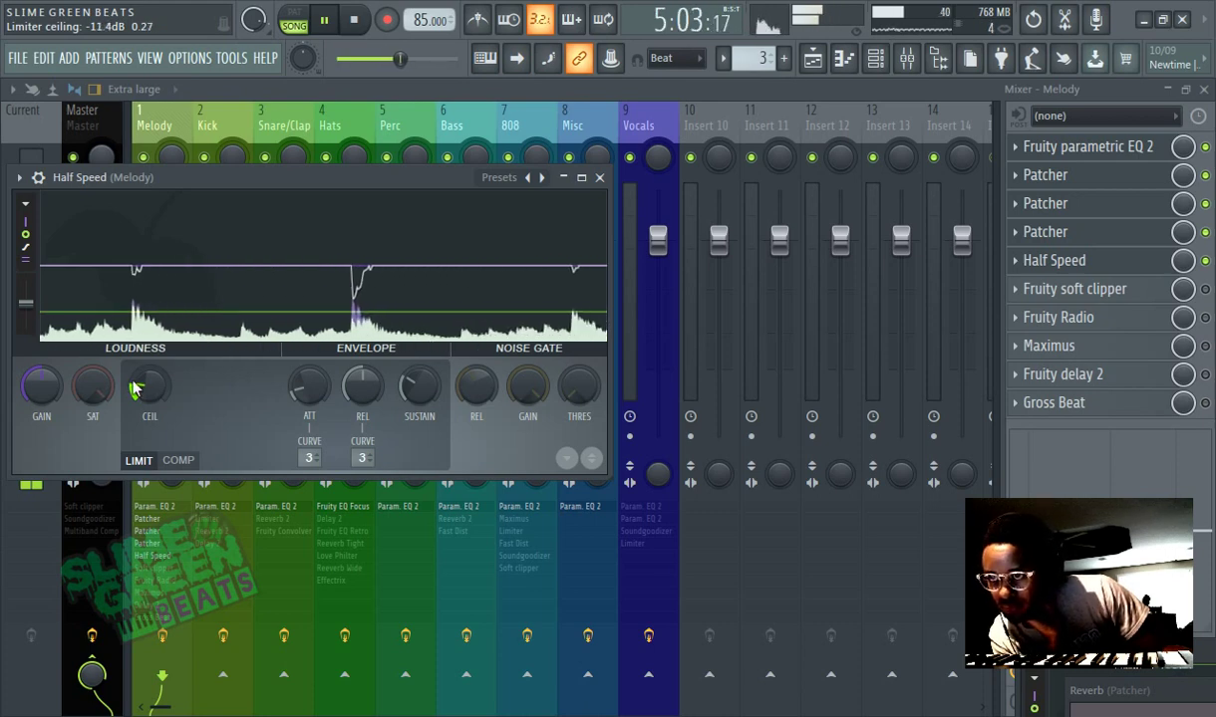
{"action": "left_click_drag", "start_coordinate": [40, 387], "coordinate": [40, 353]}
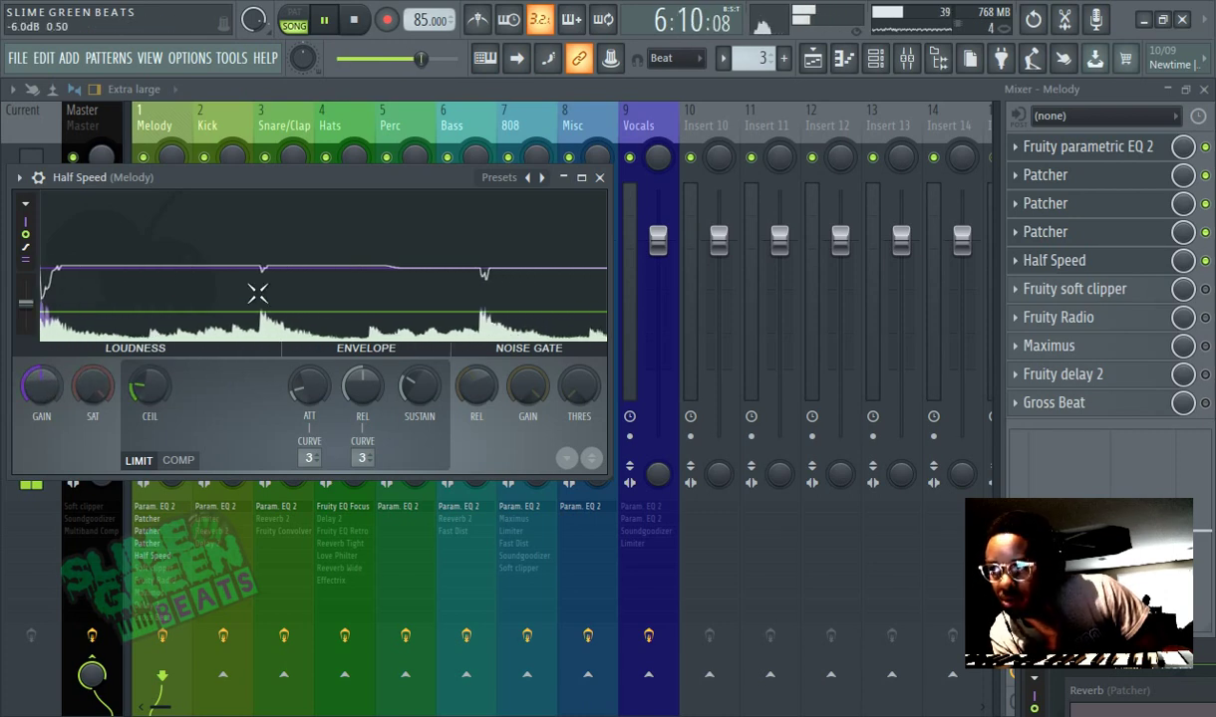
{"action": "right_click", "coordinate": [147, 392]}
{"action": "left_click", "coordinate": [157, 399]}
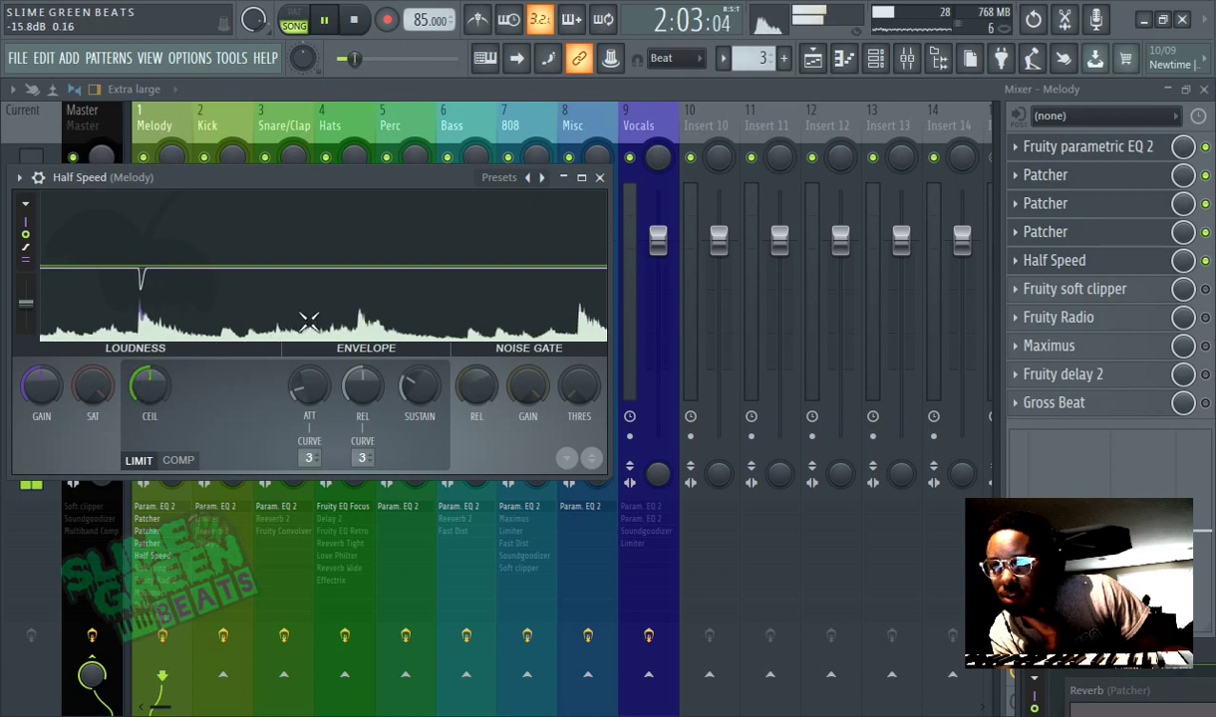
Step: Set the master volume of the Inferno Strings sound in the first ElectraX64 channel to 69
{"action": "key", "text": "F6"}
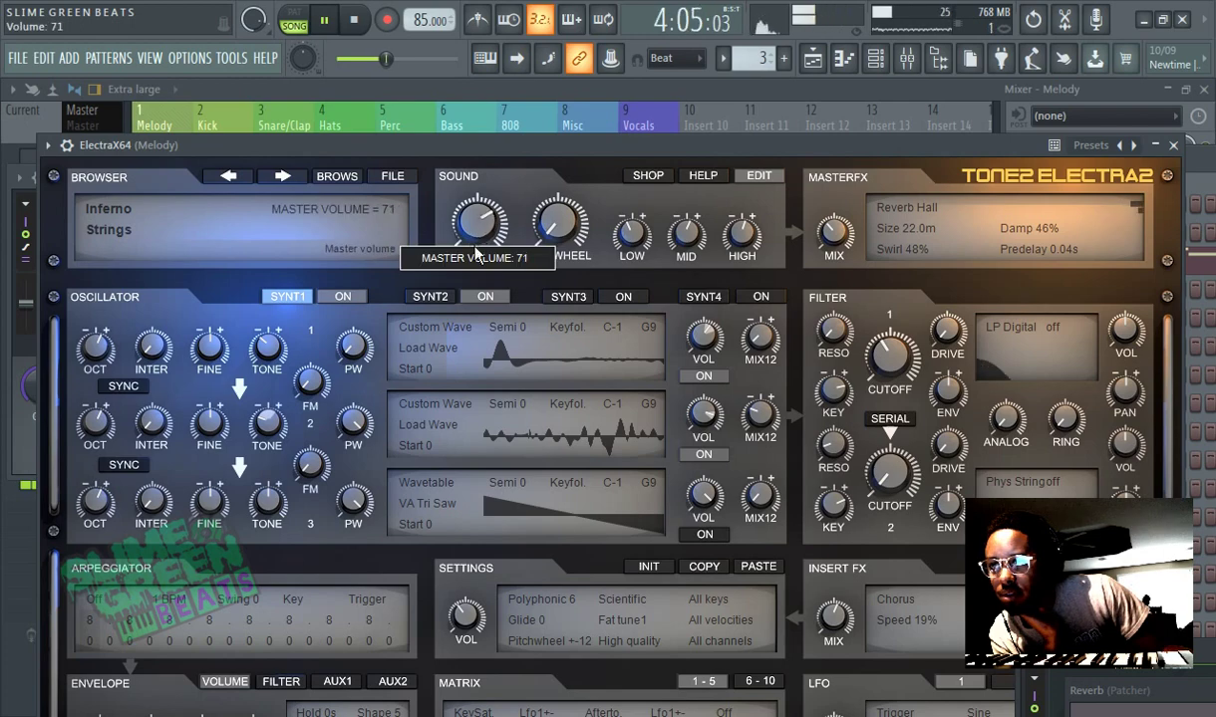
{"action": "left_click", "coordinate": [908, 59]}
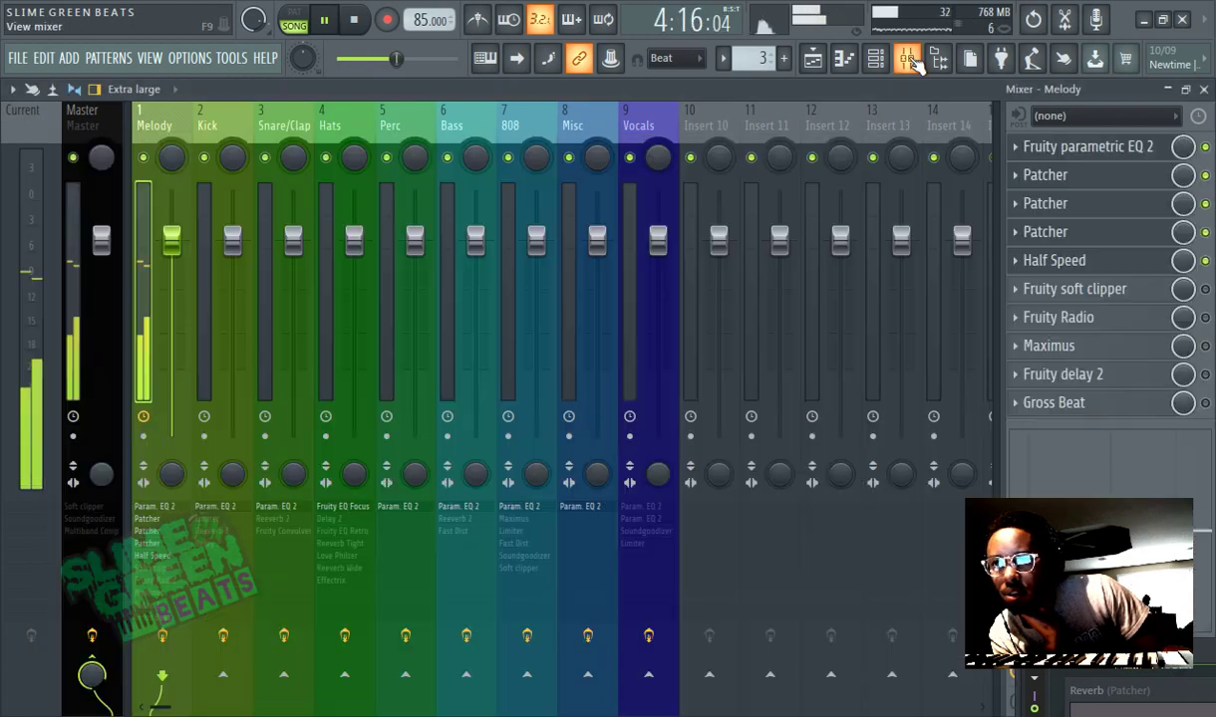
{"action": "left_click", "coordinate": [907, 58]}
{"action": "scroll", "coordinate": [481, 219], "scroll_direction": "up", "scroll_amount": 5}
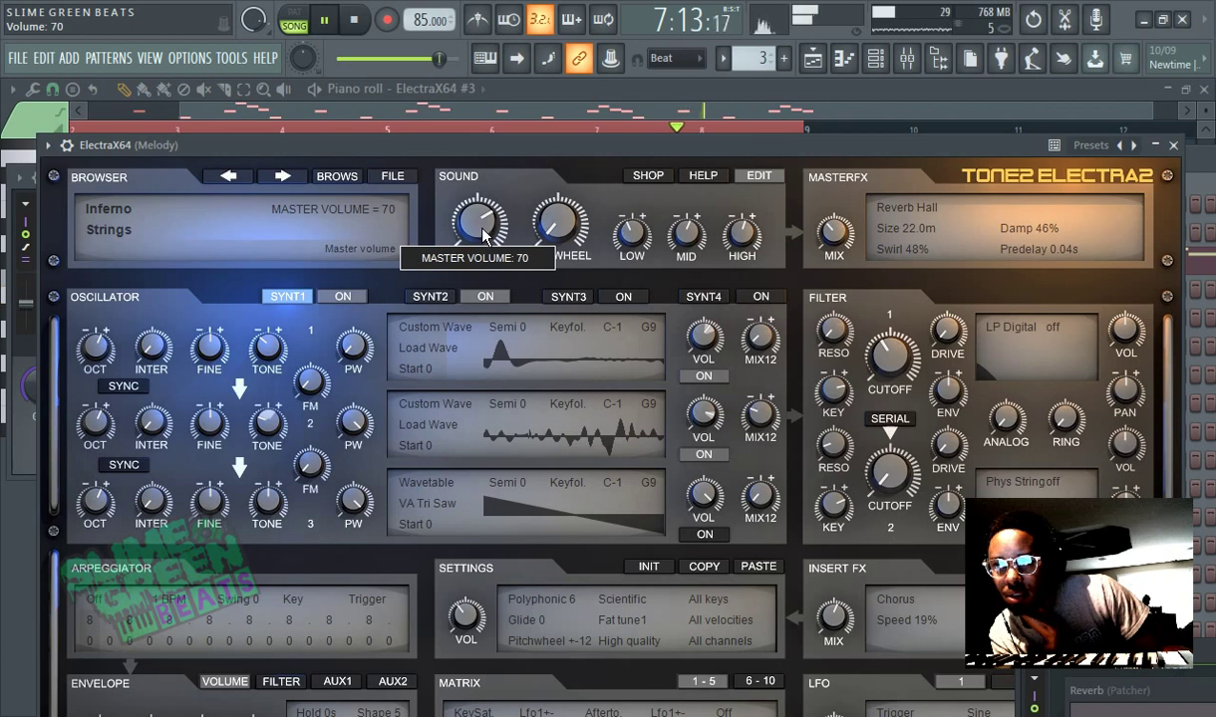
{"action": "scroll", "coordinate": [486, 233], "scroll_direction": "up", "scroll_amount": 1}
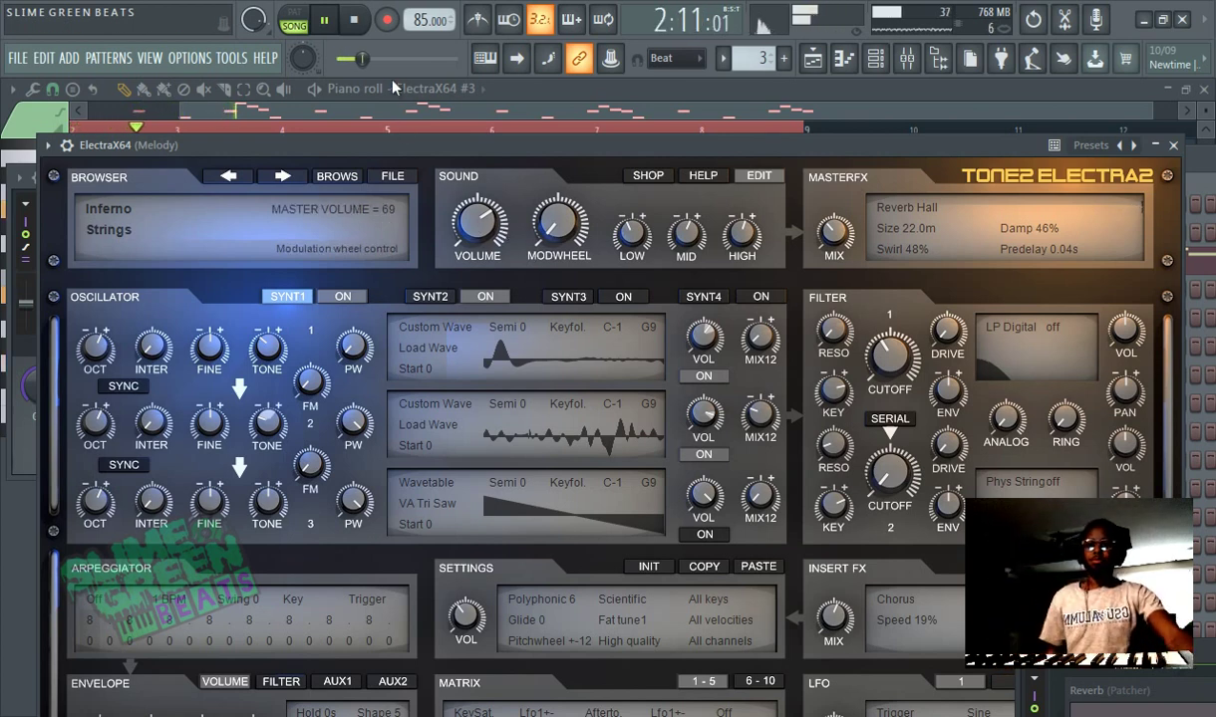
Step: In the playlist, duplicate Patterns 1, 2 and 3 into bars 9 to 16, delete Pattern 3 from the first eight bars and pause playback
{"action": "left_click", "coordinate": [812, 60]}
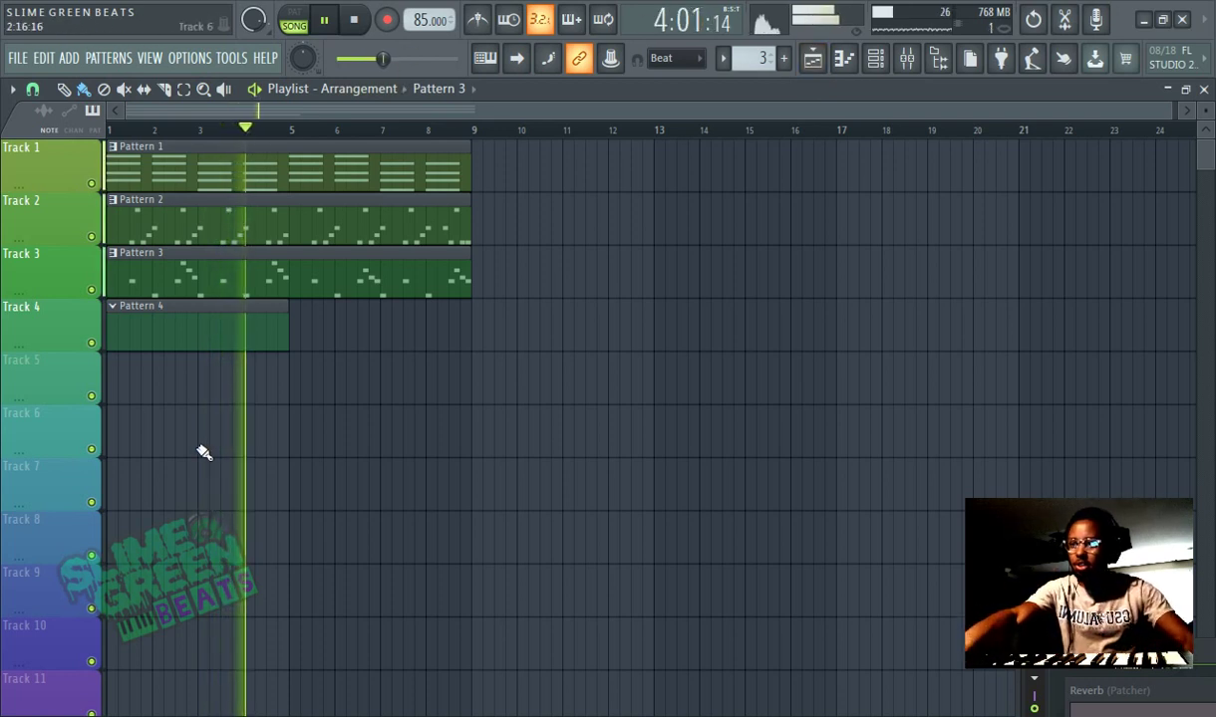
{"action": "left_click", "coordinate": [315, 279]}
{"action": "key", "text": "ctrl+b"}
{"action": "left_click_drag", "start_coordinate": [402, 216], "coordinate": [334, 191]}
{"action": "key", "text": "ctrl+b"}
{"action": "right_click", "coordinate": [325, 285]}
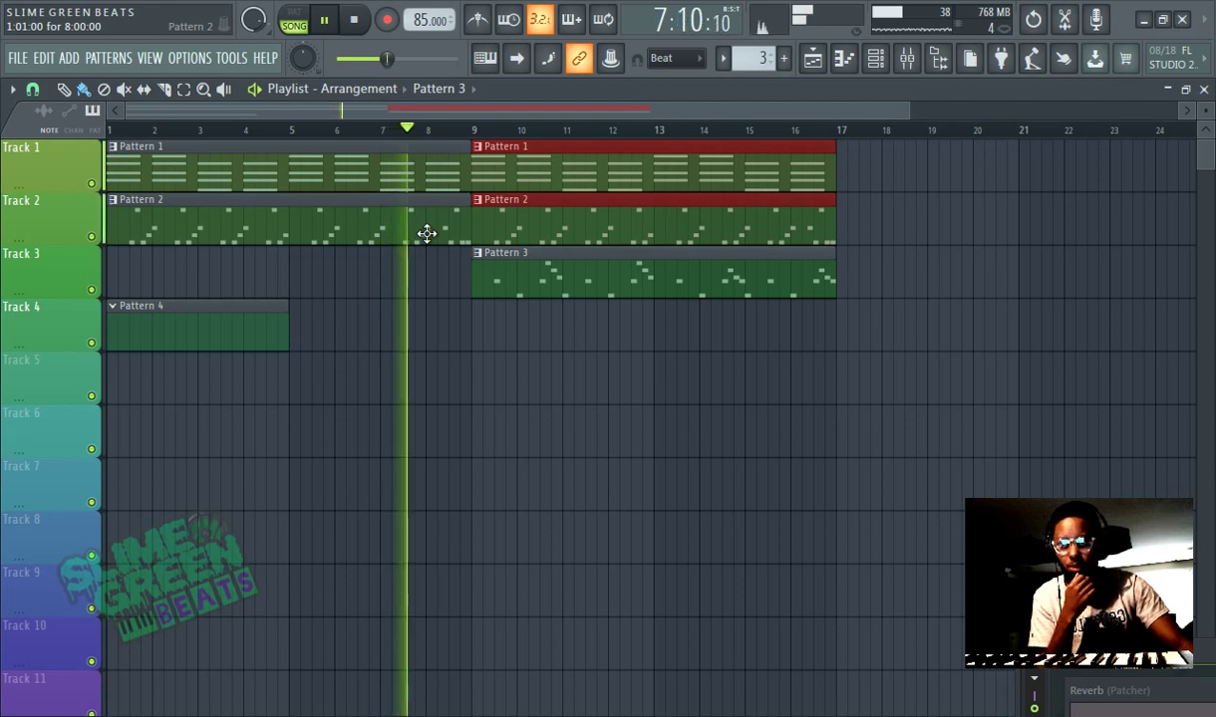
{"action": "left_click", "coordinate": [327, 22]}
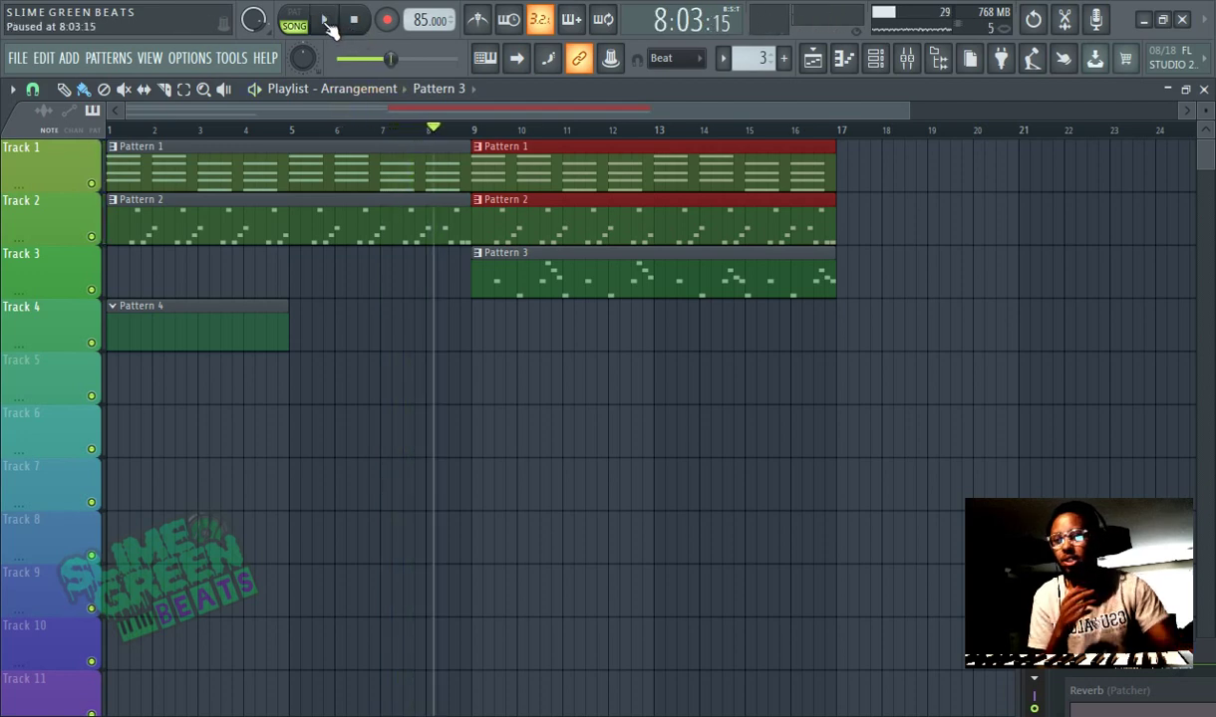